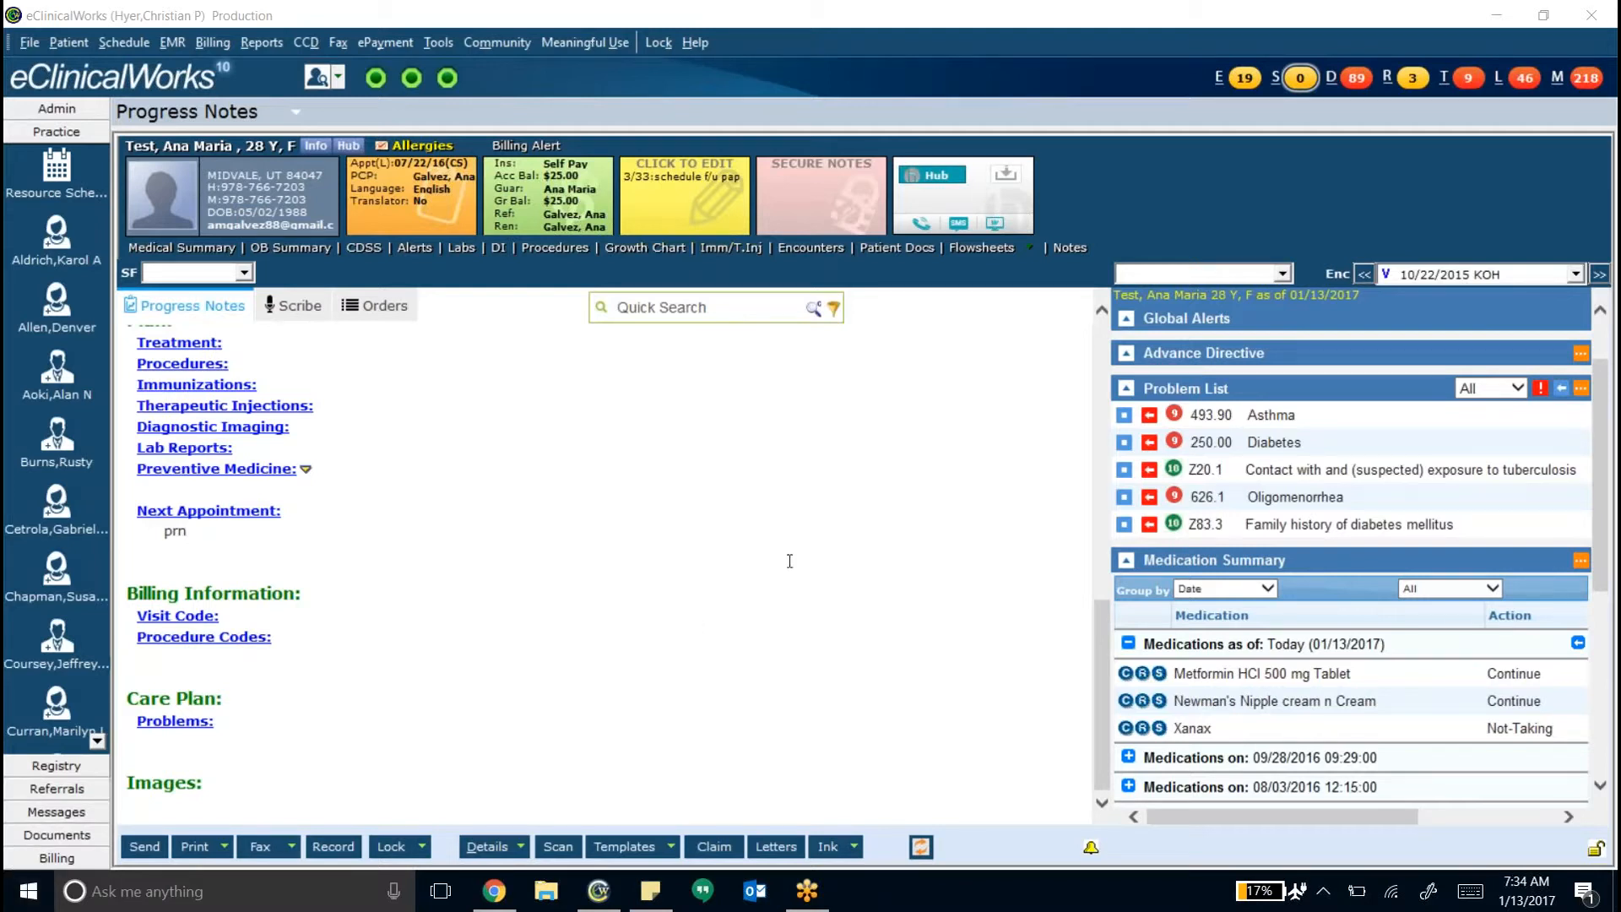
# Open the Asthma smart form from the patient's progress note
pyautogui.scroll(10, 624, 656)
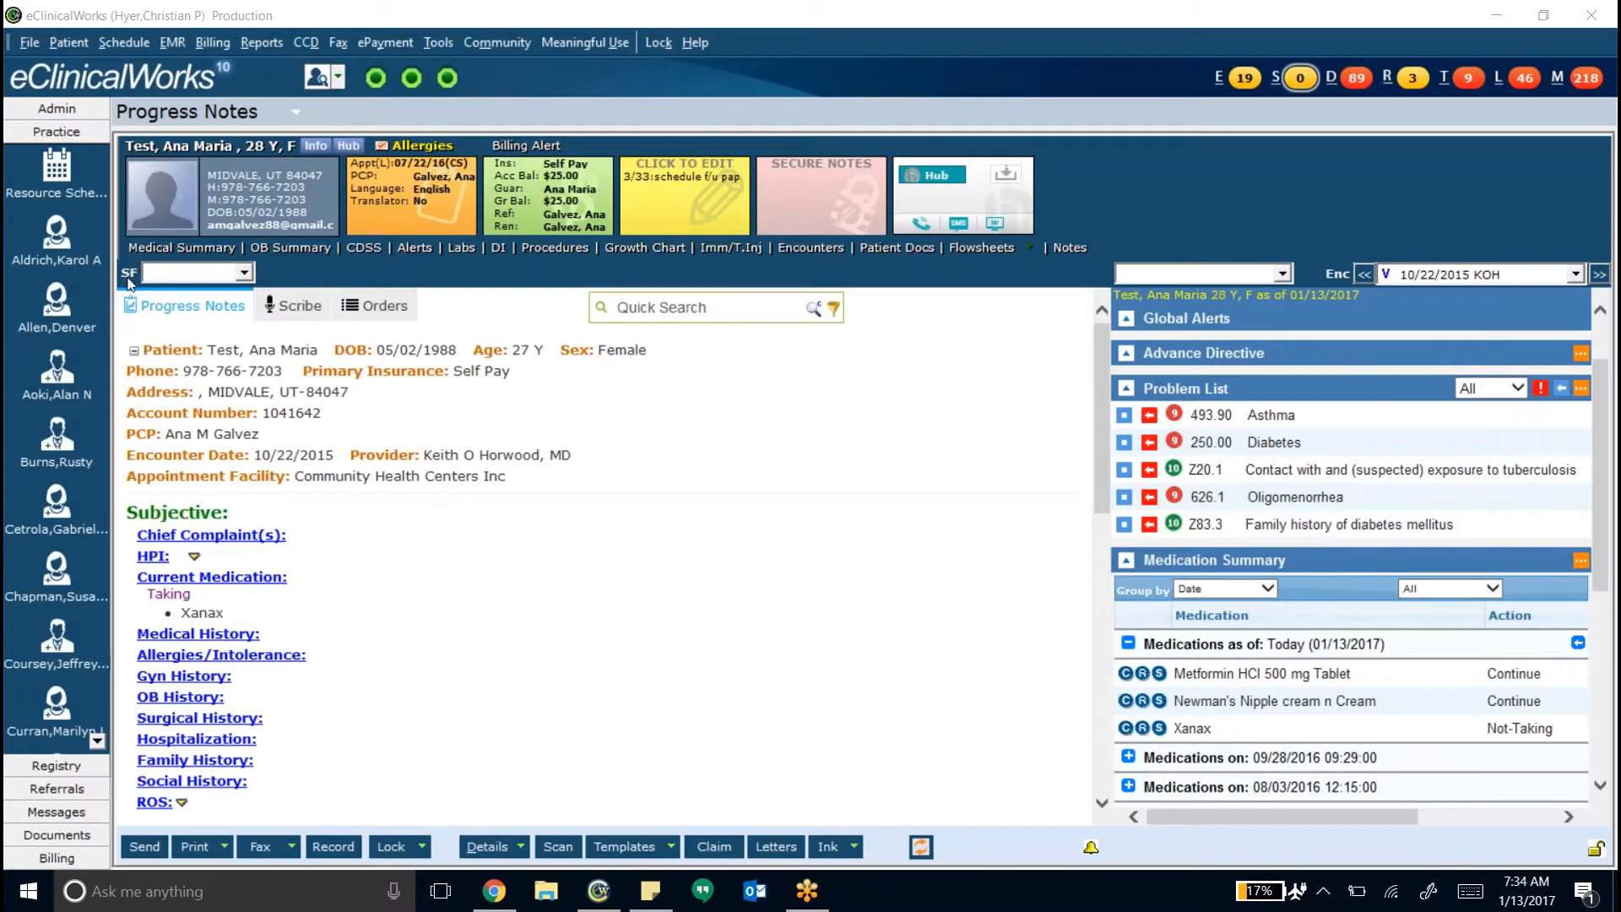
pyautogui.click(244, 274)
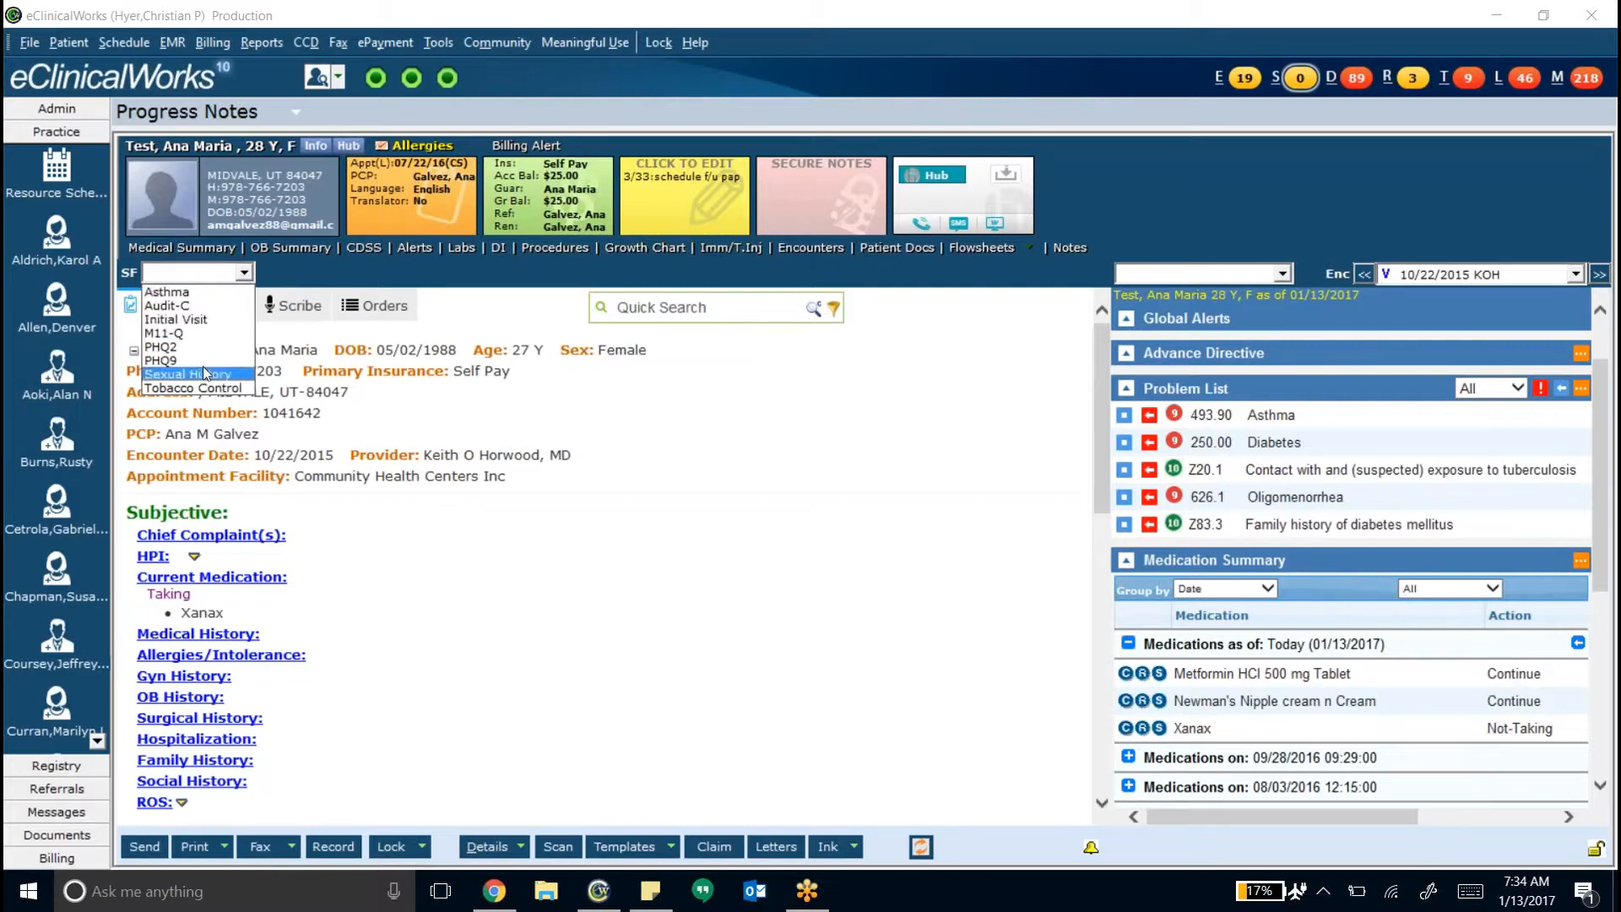
pyautogui.click(169, 291)
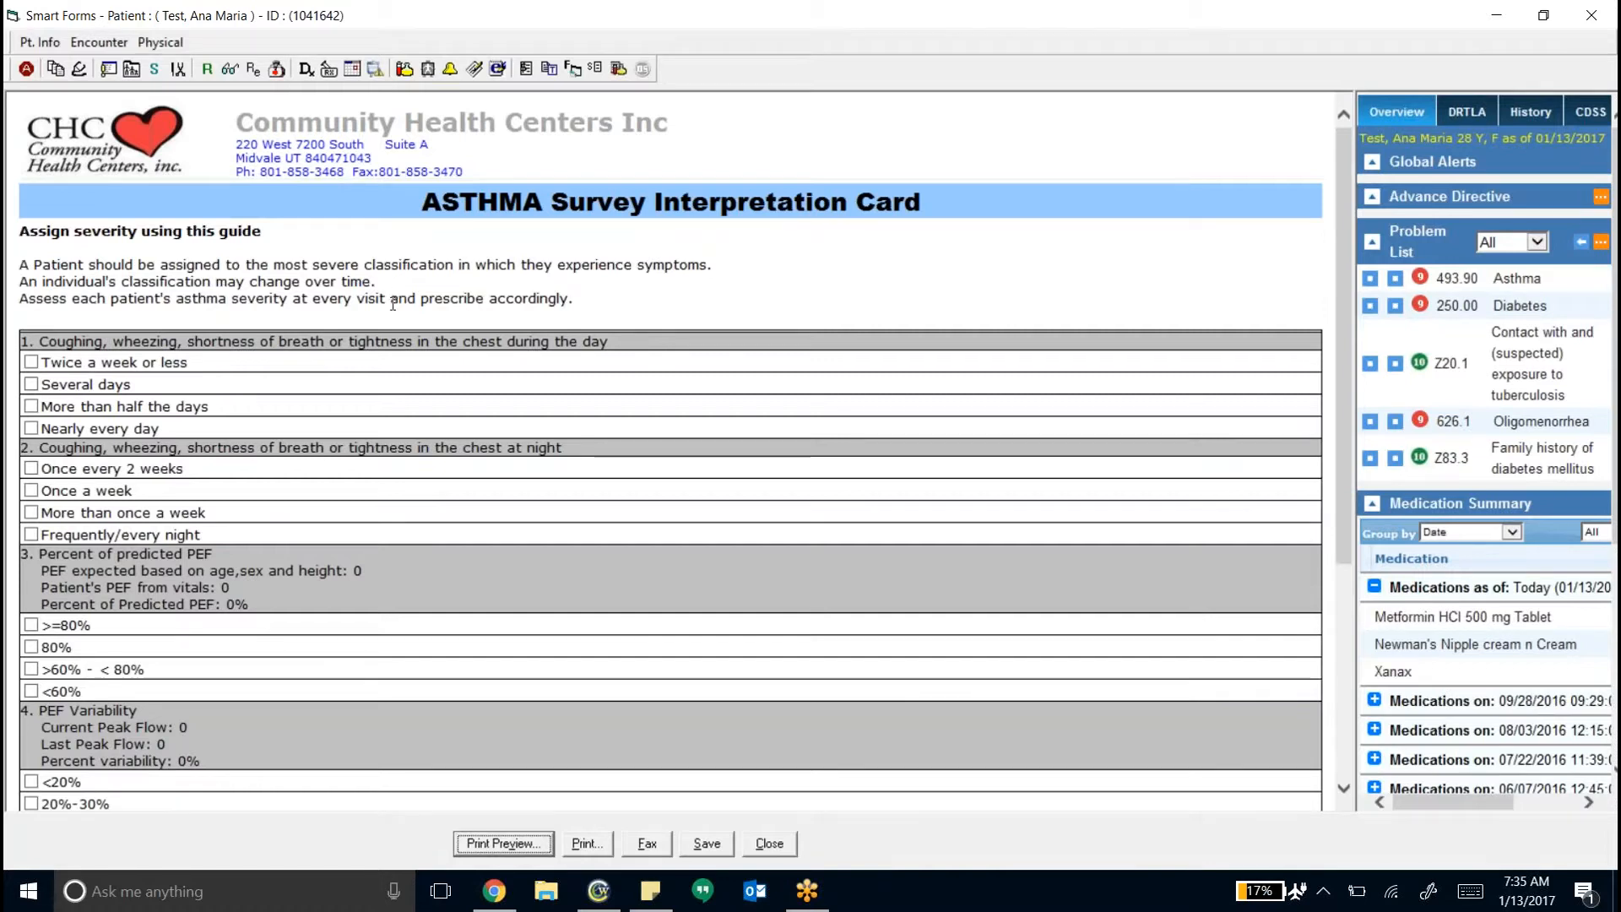
# Answer the asthma survey with "Several days" for daytime symptoms and "Once a week" for night symptoms
pyautogui.scroll(-5, 393, 304)
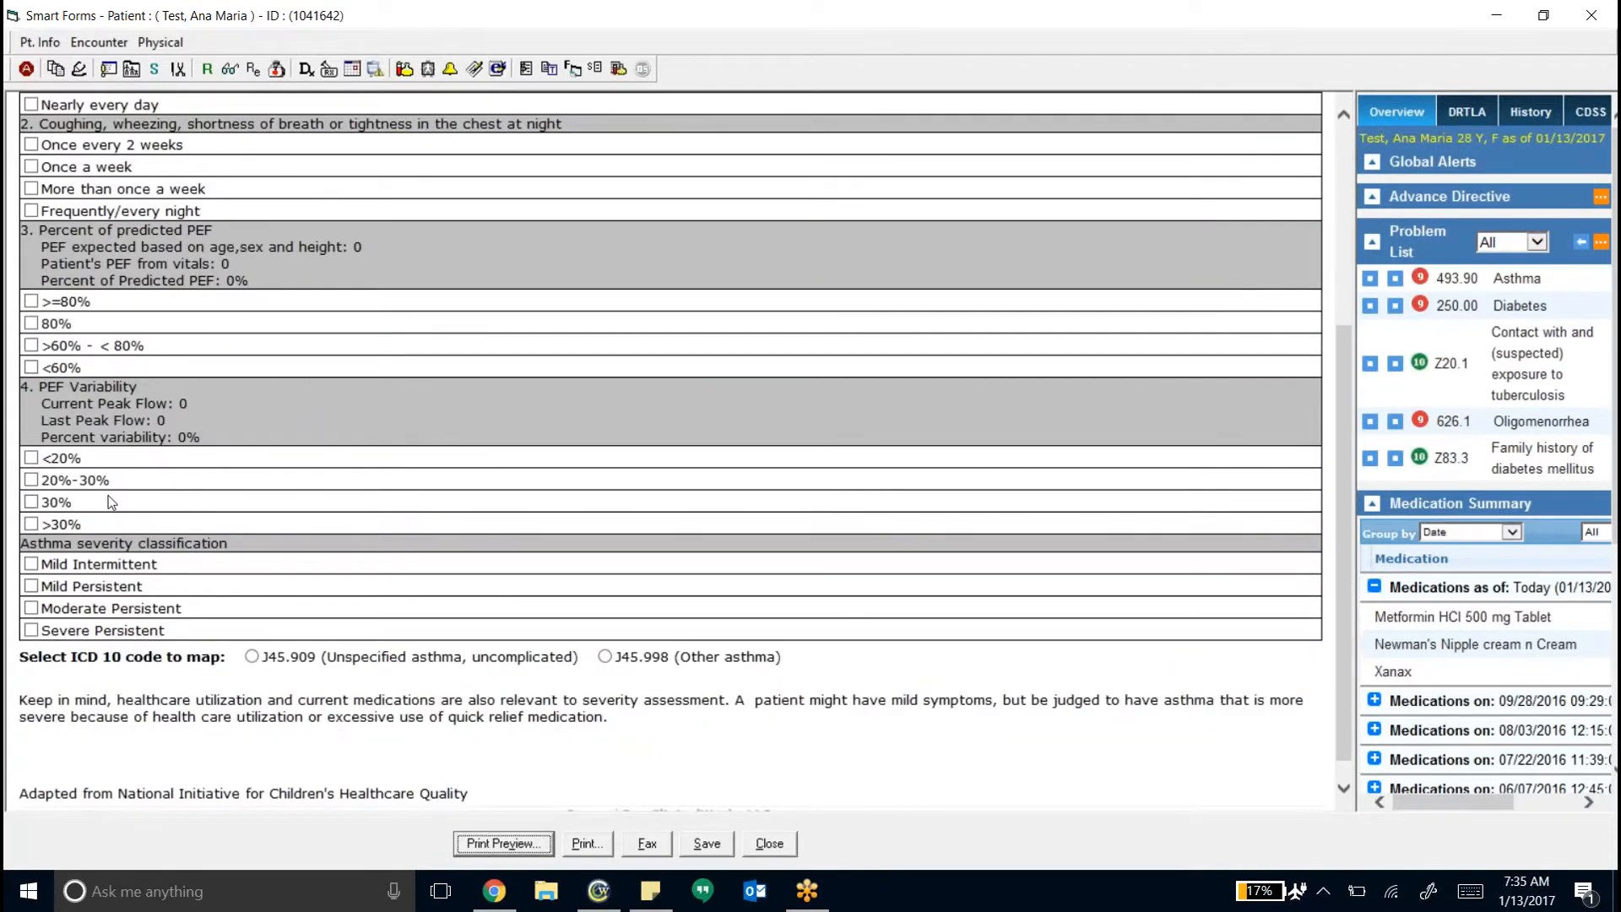
pyautogui.scroll(3, 257, 474)
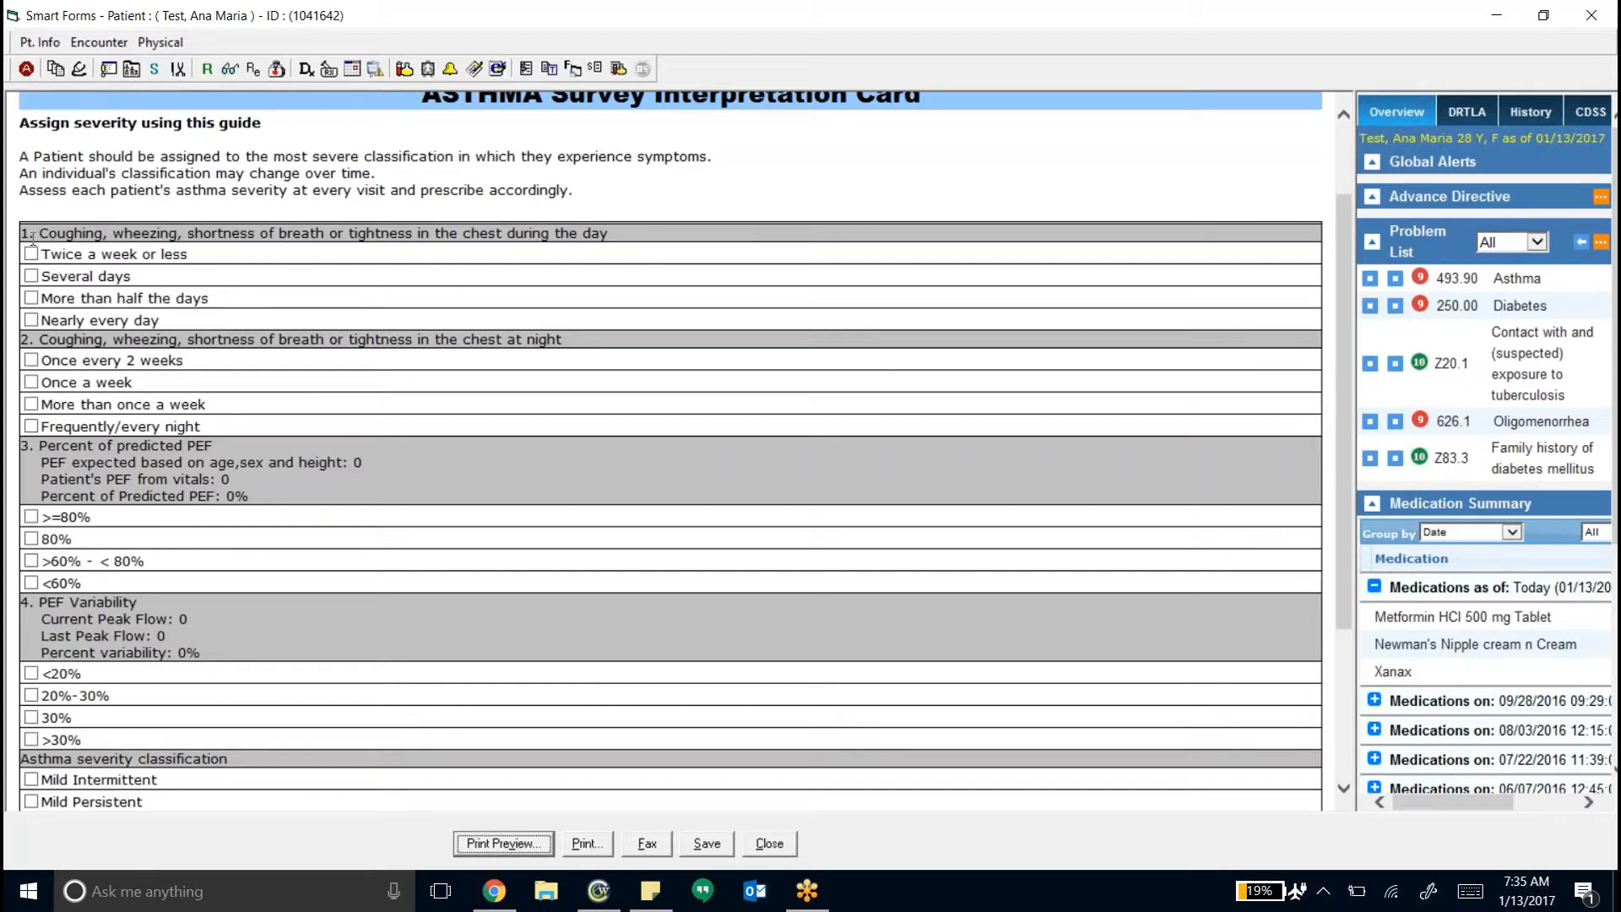
pyautogui.click(32, 276)
pyautogui.click(33, 385)
pyautogui.scroll(-3, 201, 575)
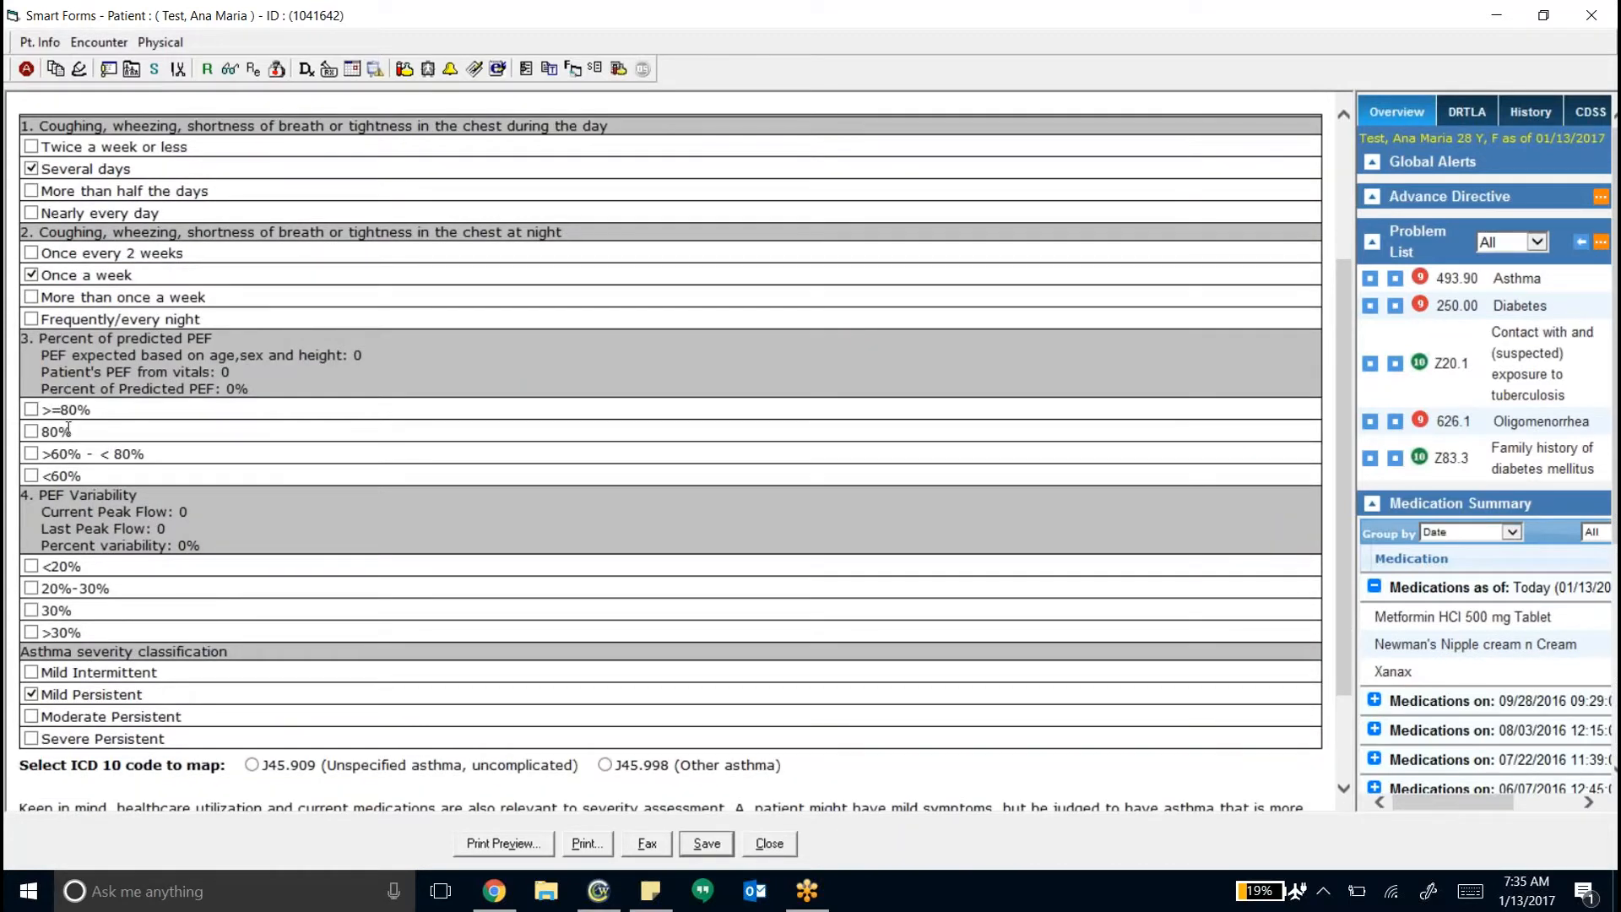
pyautogui.scroll(-3, 72, 559)
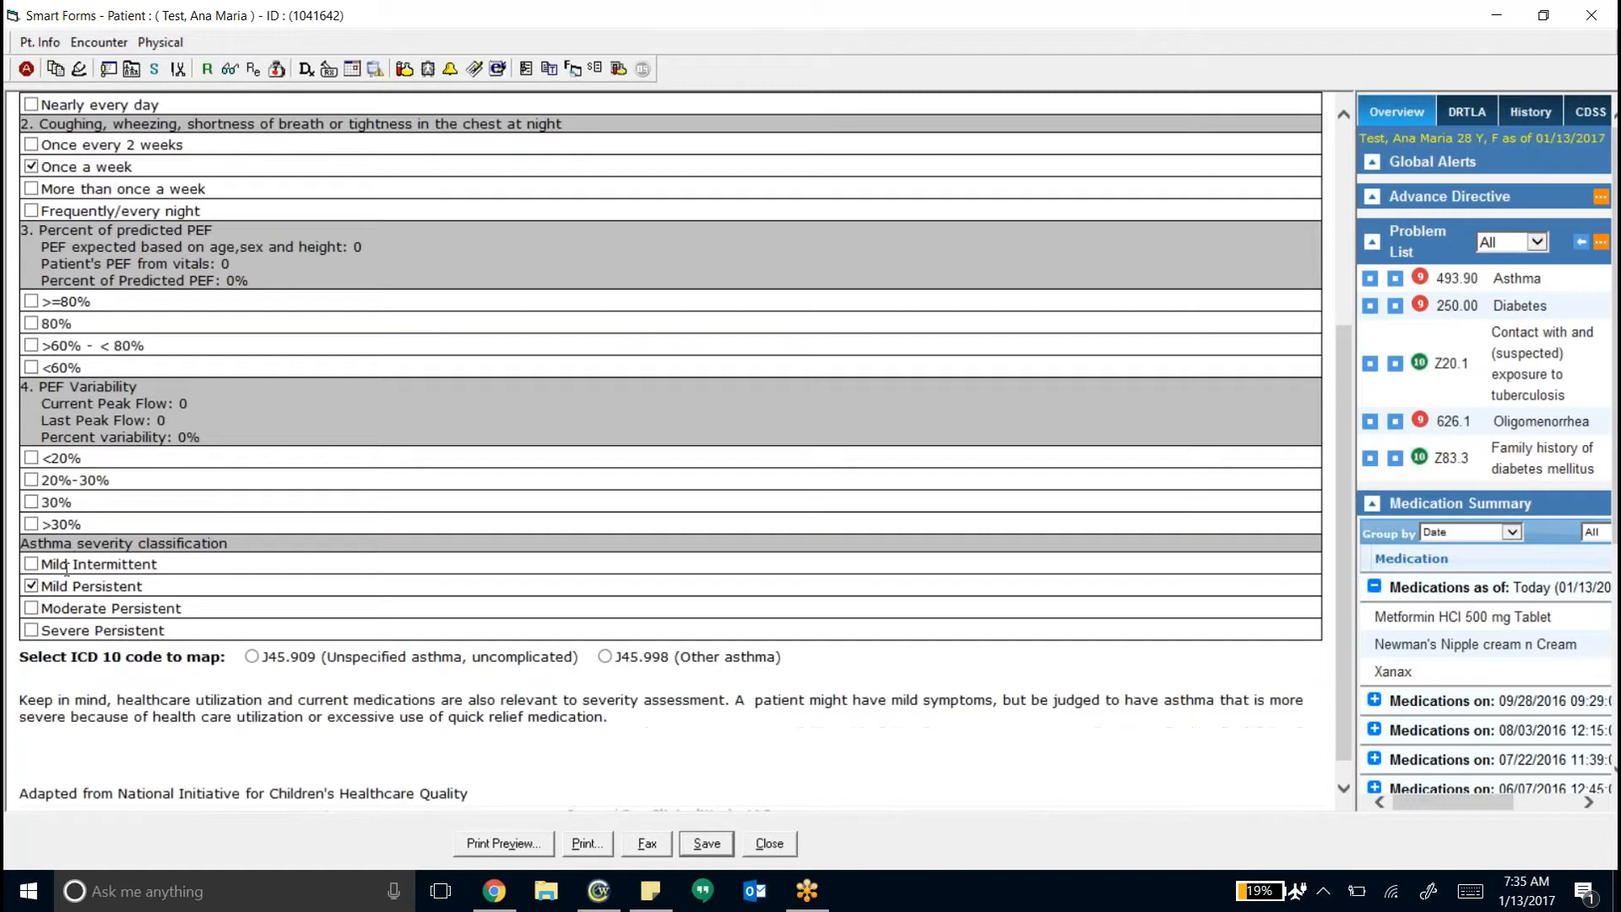
pyautogui.scroll(6, 138, 386)
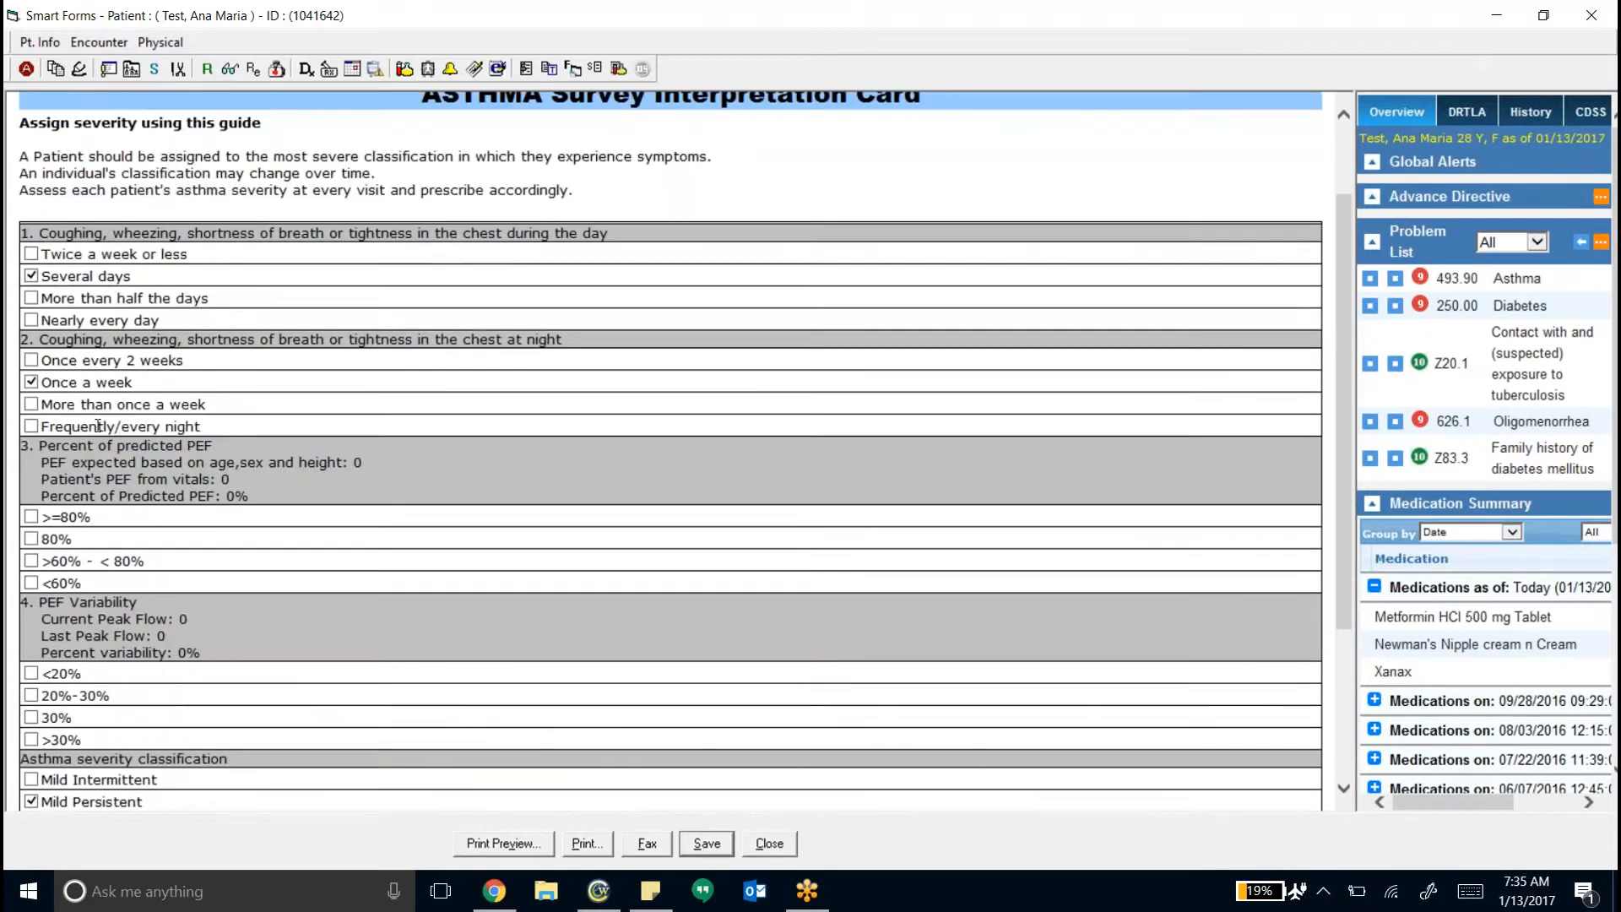
pyautogui.scroll(-6, 109, 475)
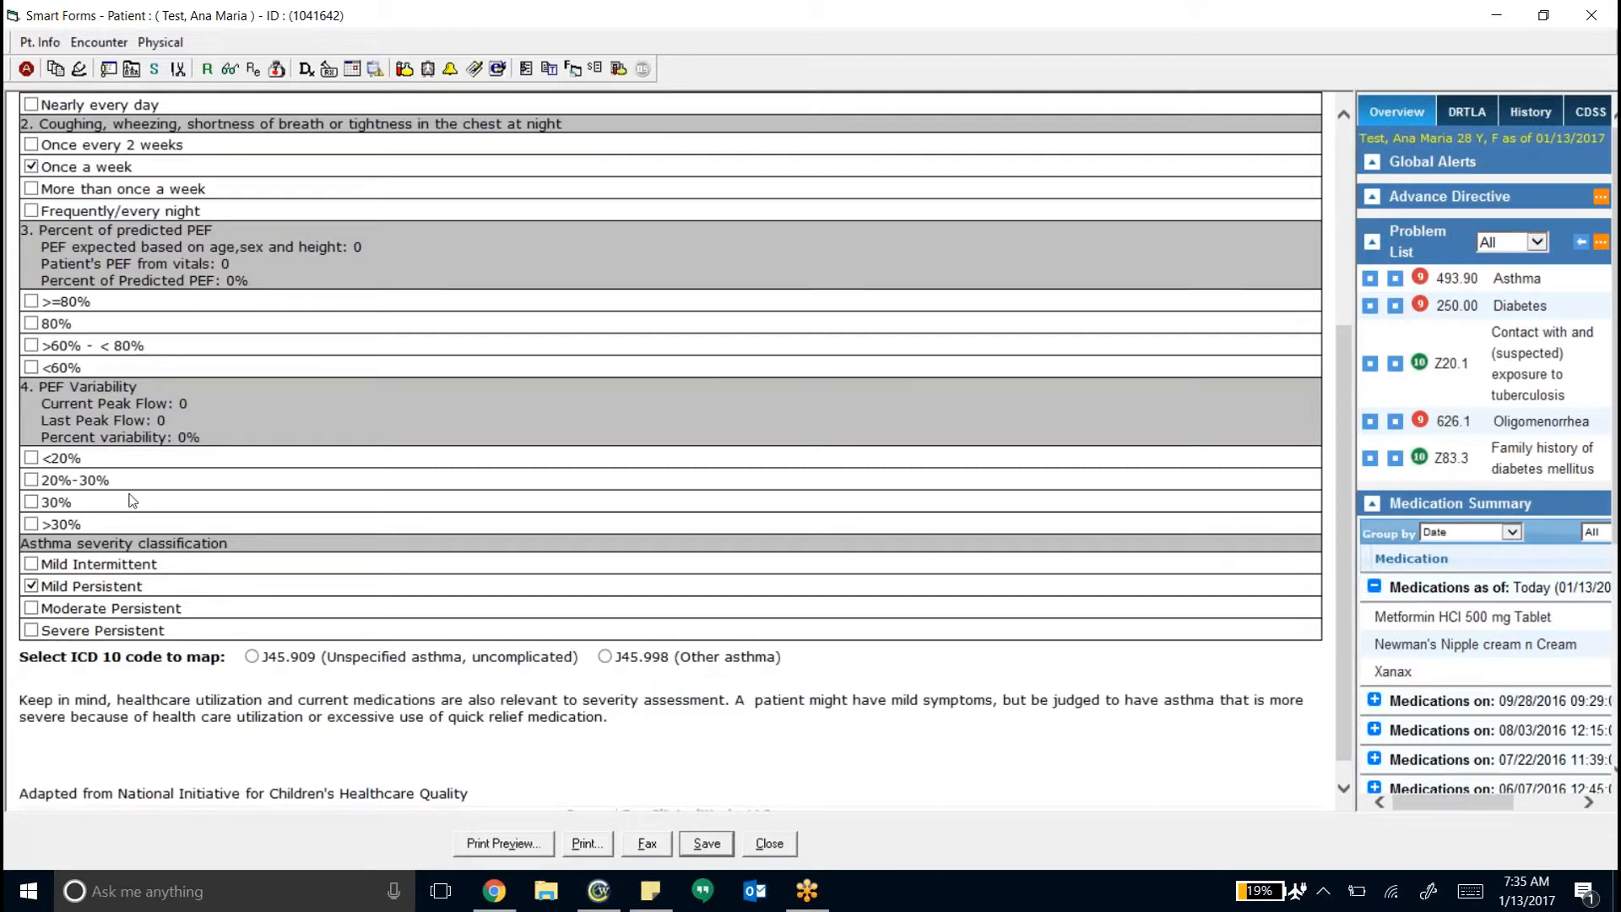
pyautogui.click(30, 324)
pyautogui.click(31, 479)
pyautogui.click(31, 480)
pyautogui.click(31, 324)
pyautogui.scroll(1, 398, 533)
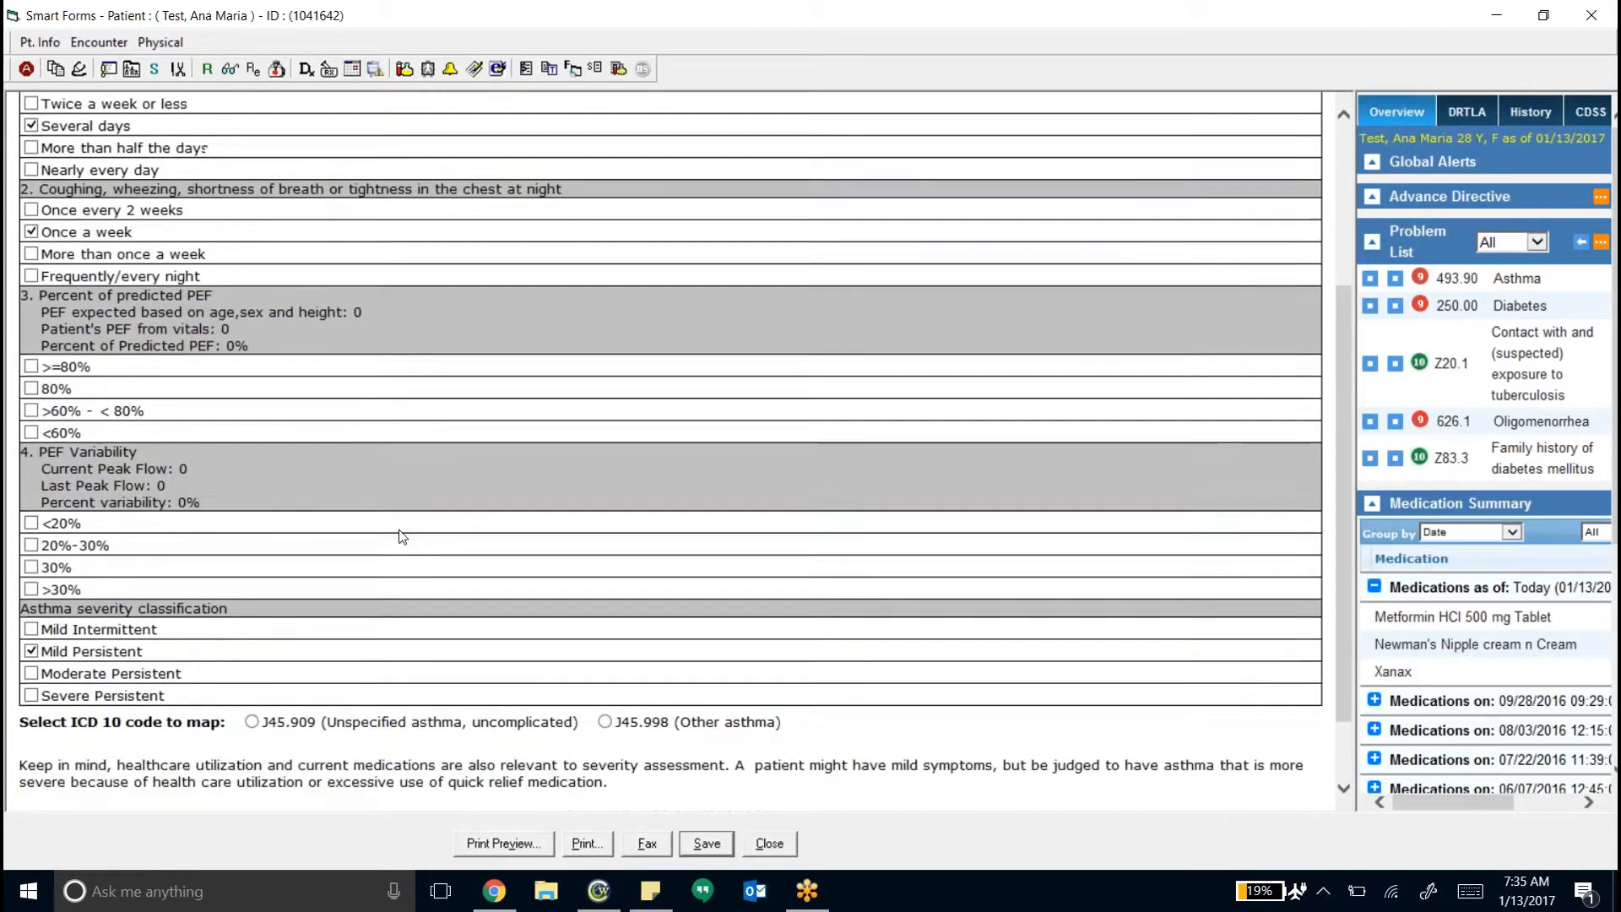
# Save the asthma form without selecting an ICD-10 code to map
pyautogui.scroll(-2, 395, 540)
pyautogui.click(713, 853)
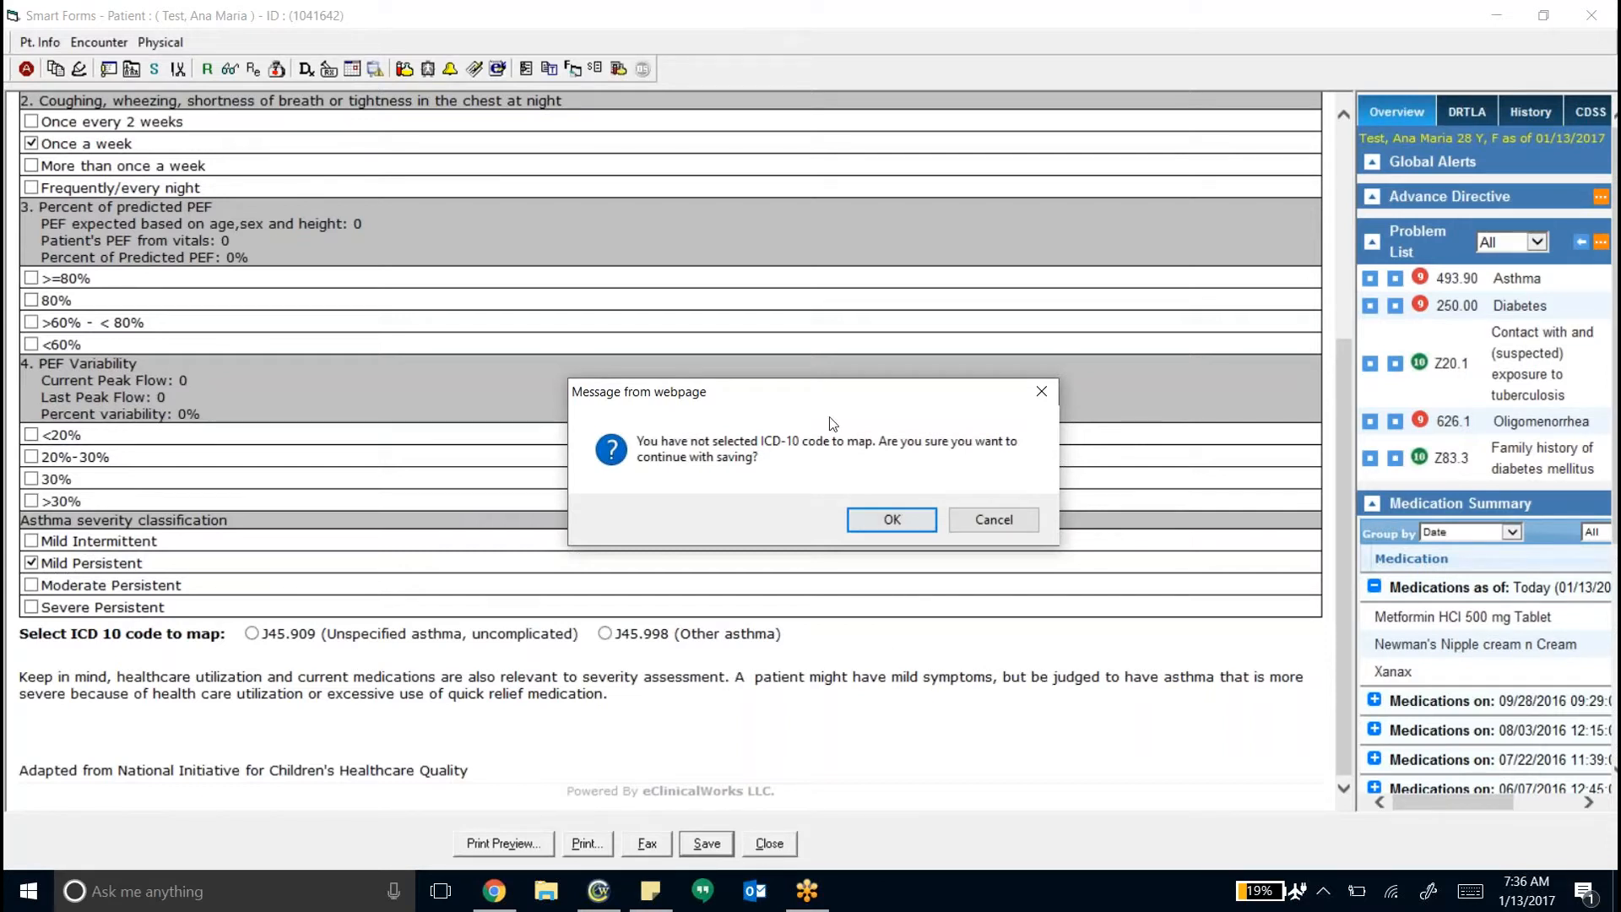
pyautogui.click(874, 524)
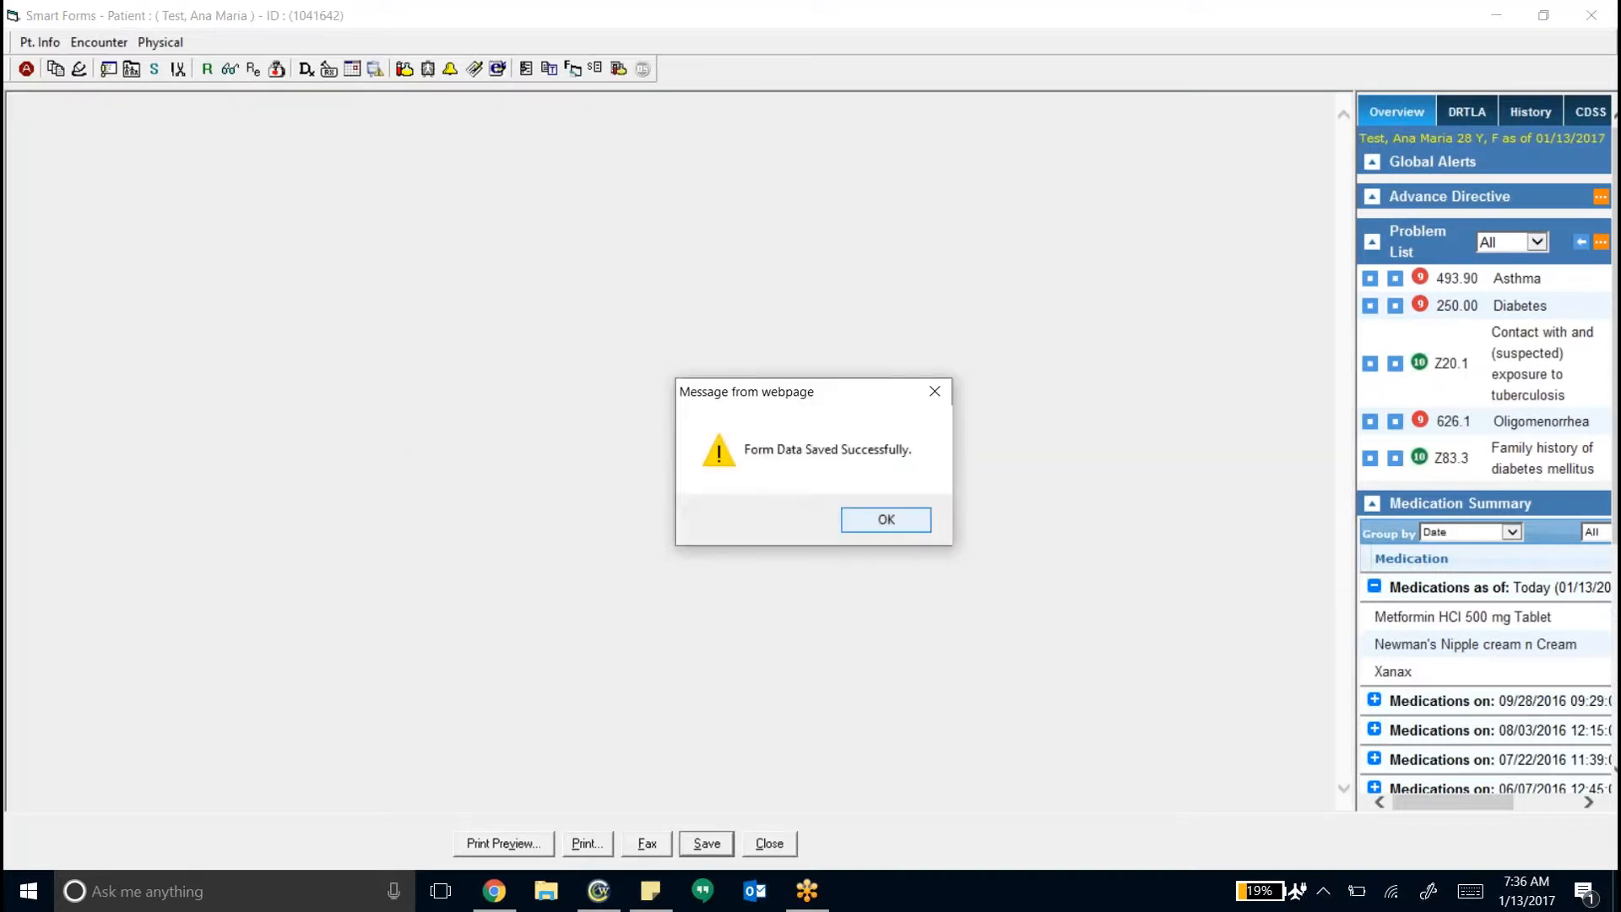
pyautogui.click(878, 520)
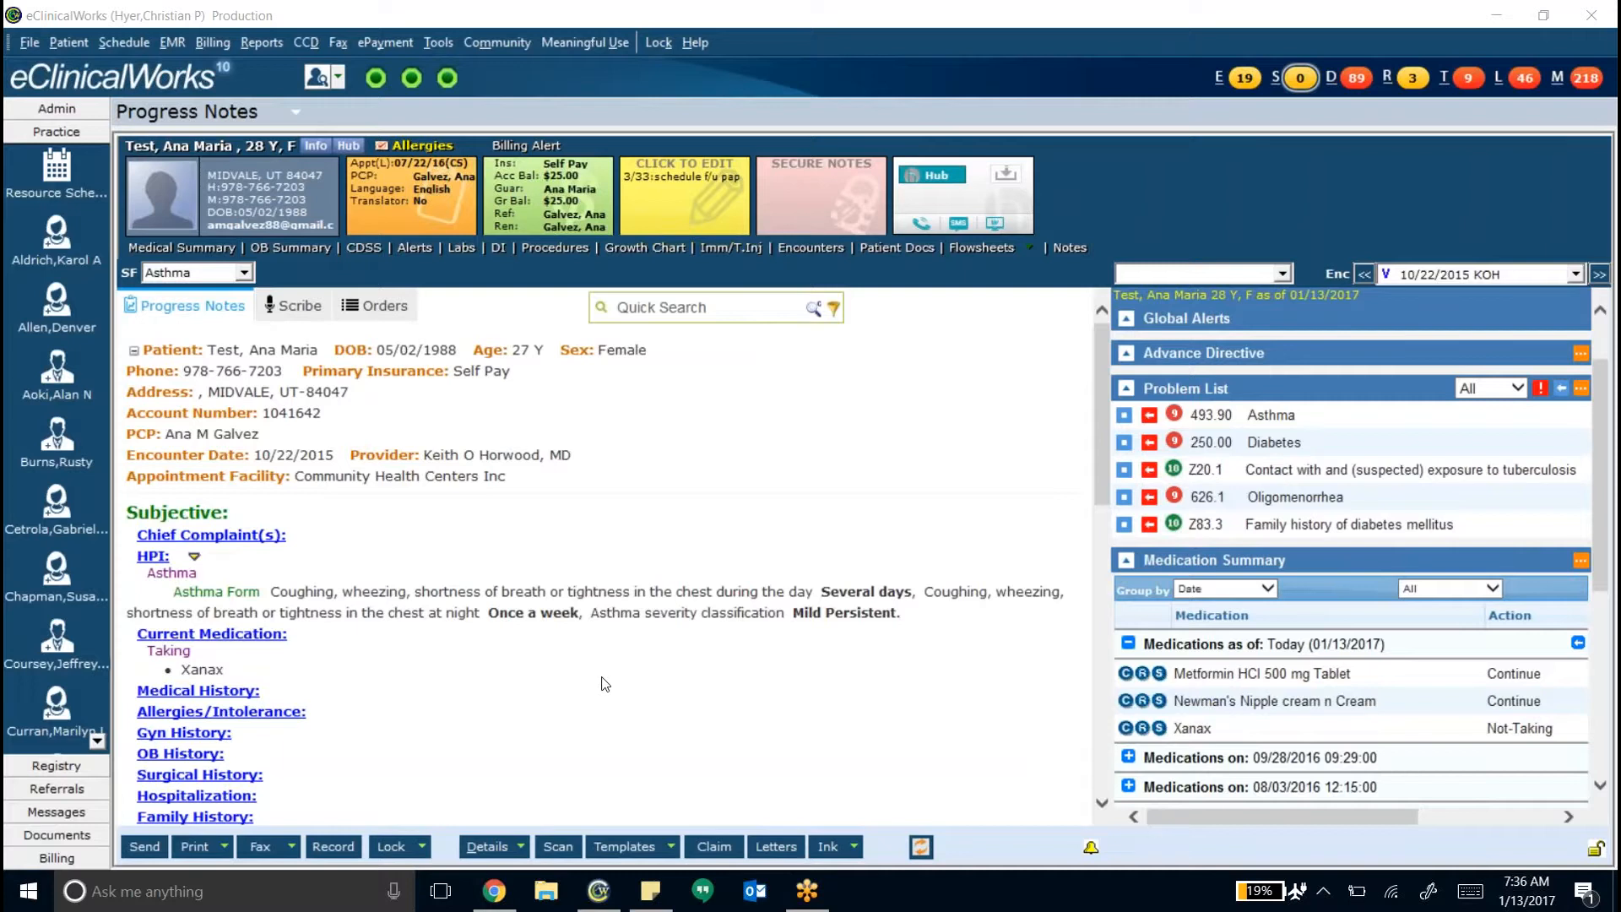
# Review the progress note for the asthma form answers under HPI and check its remaining sections
pyautogui.scroll(-8, 618, 686)
pyautogui.scroll(7, 618, 686)
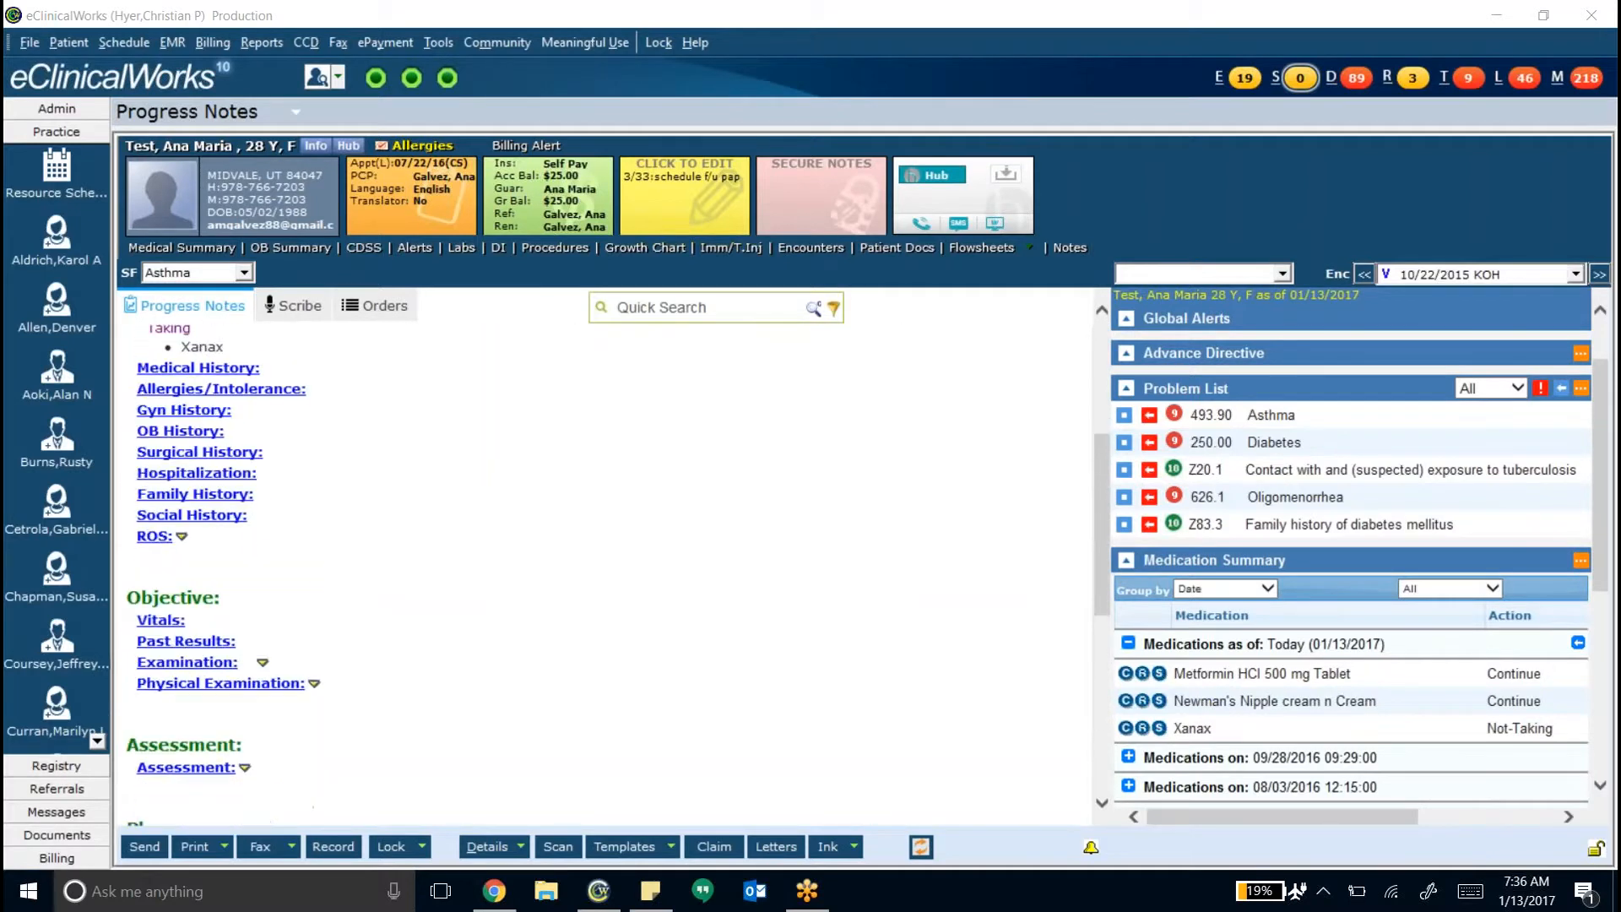
pyautogui.scroll(1, 616, 645)
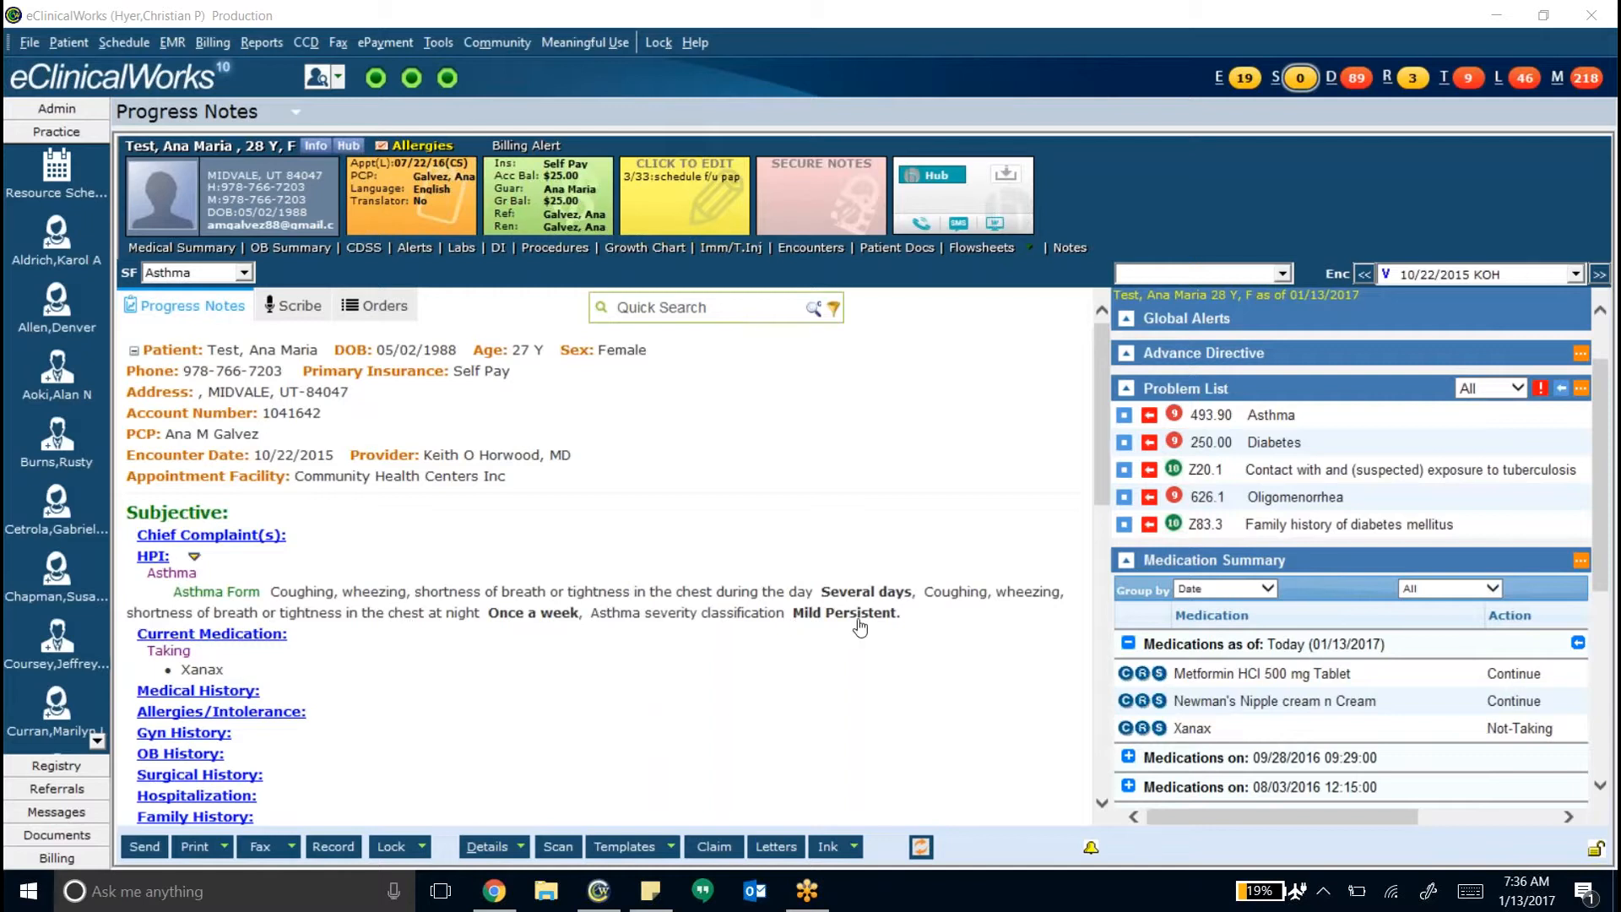
pyautogui.scroll(-1, 783, 640)
pyautogui.scroll(-12, 783, 641)
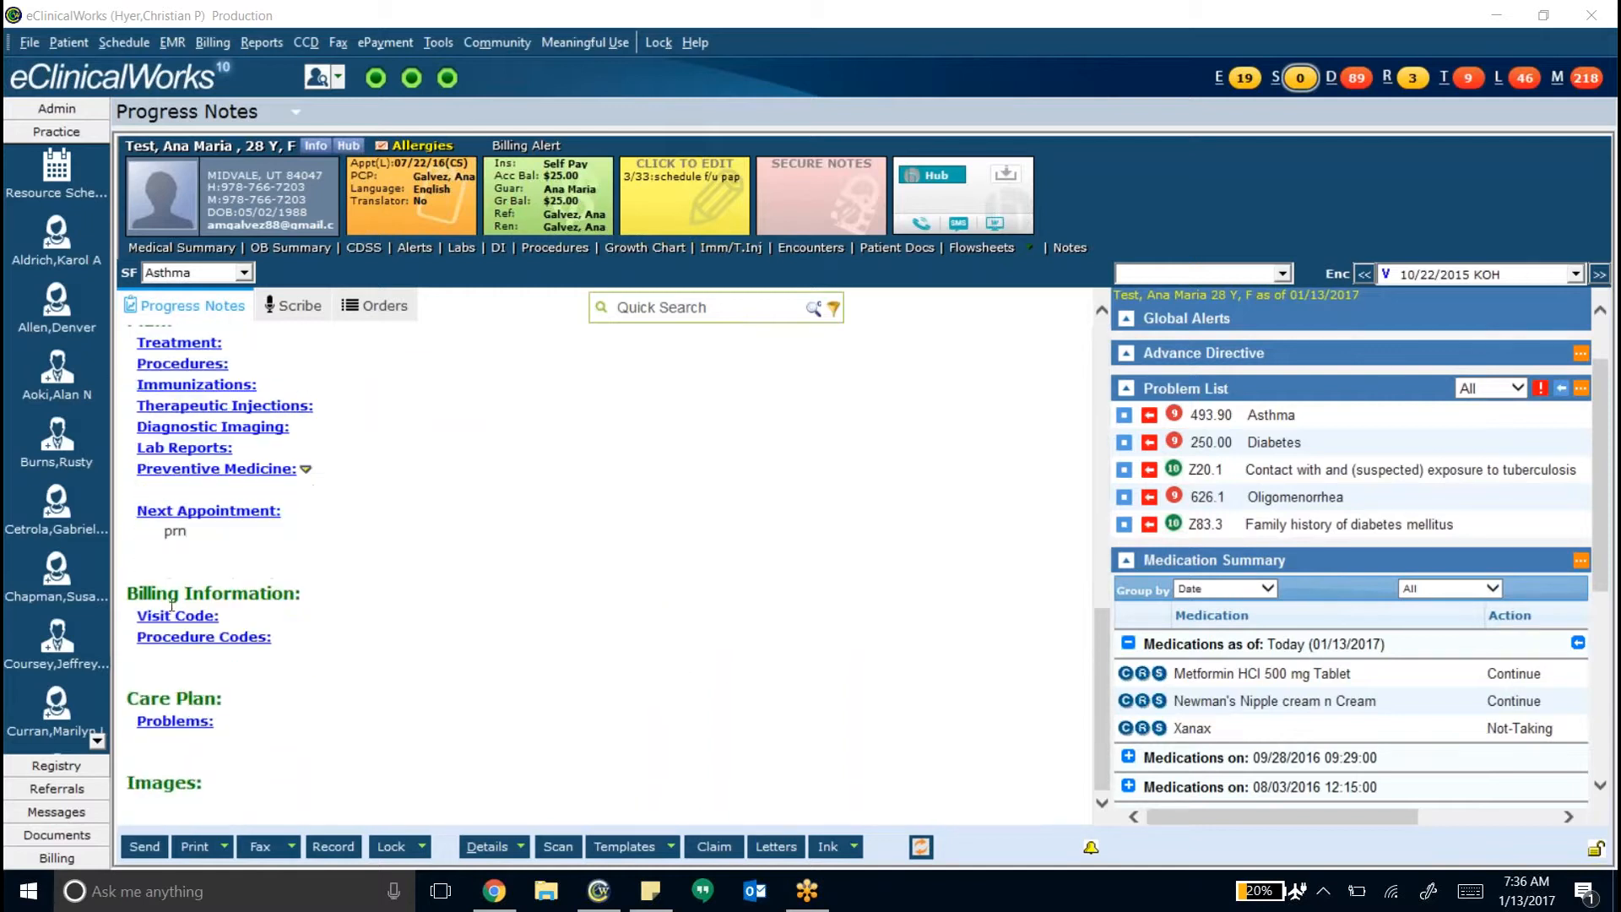
pyautogui.scroll(2, 187, 480)
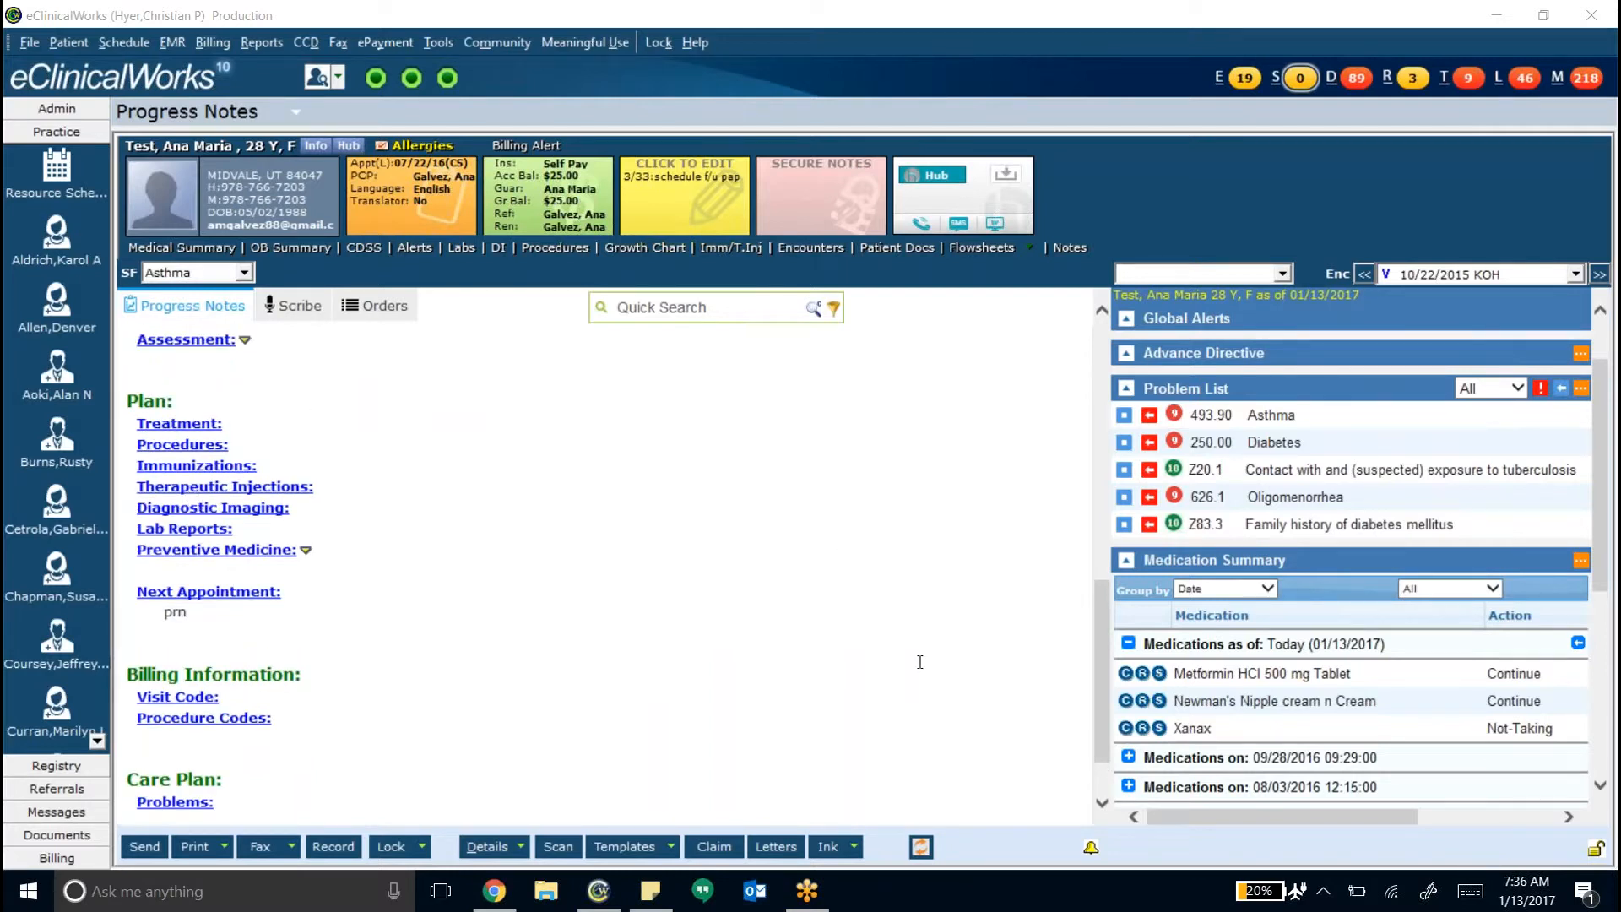
pyautogui.scroll(4, 920, 666)
pyautogui.scroll(8, 920, 670)
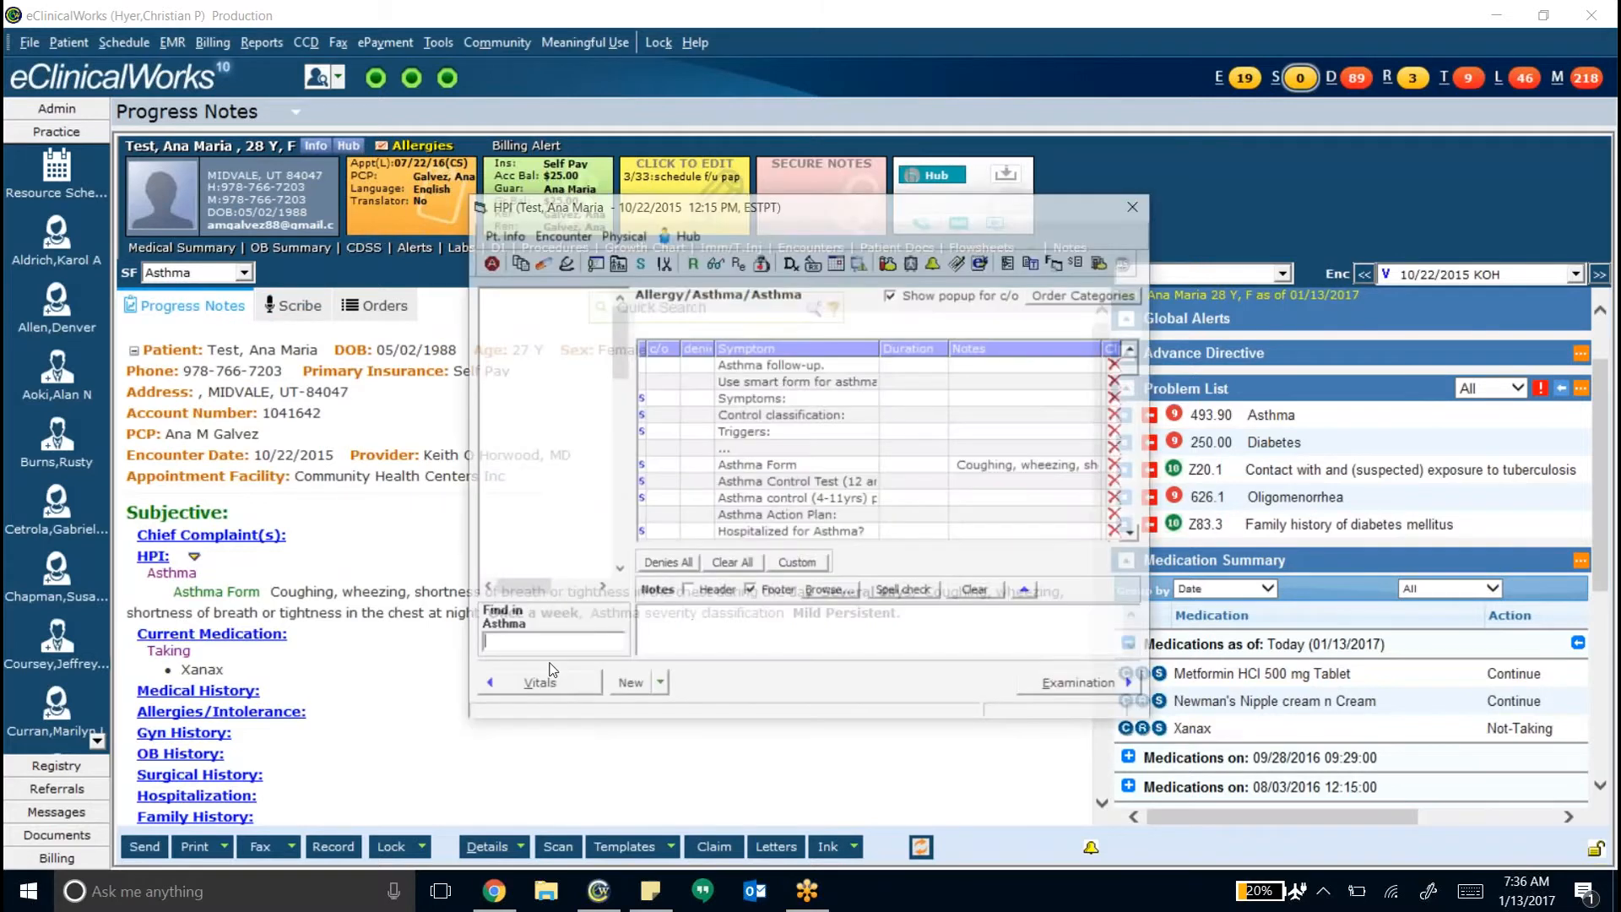
pyautogui.click(1138, 205)
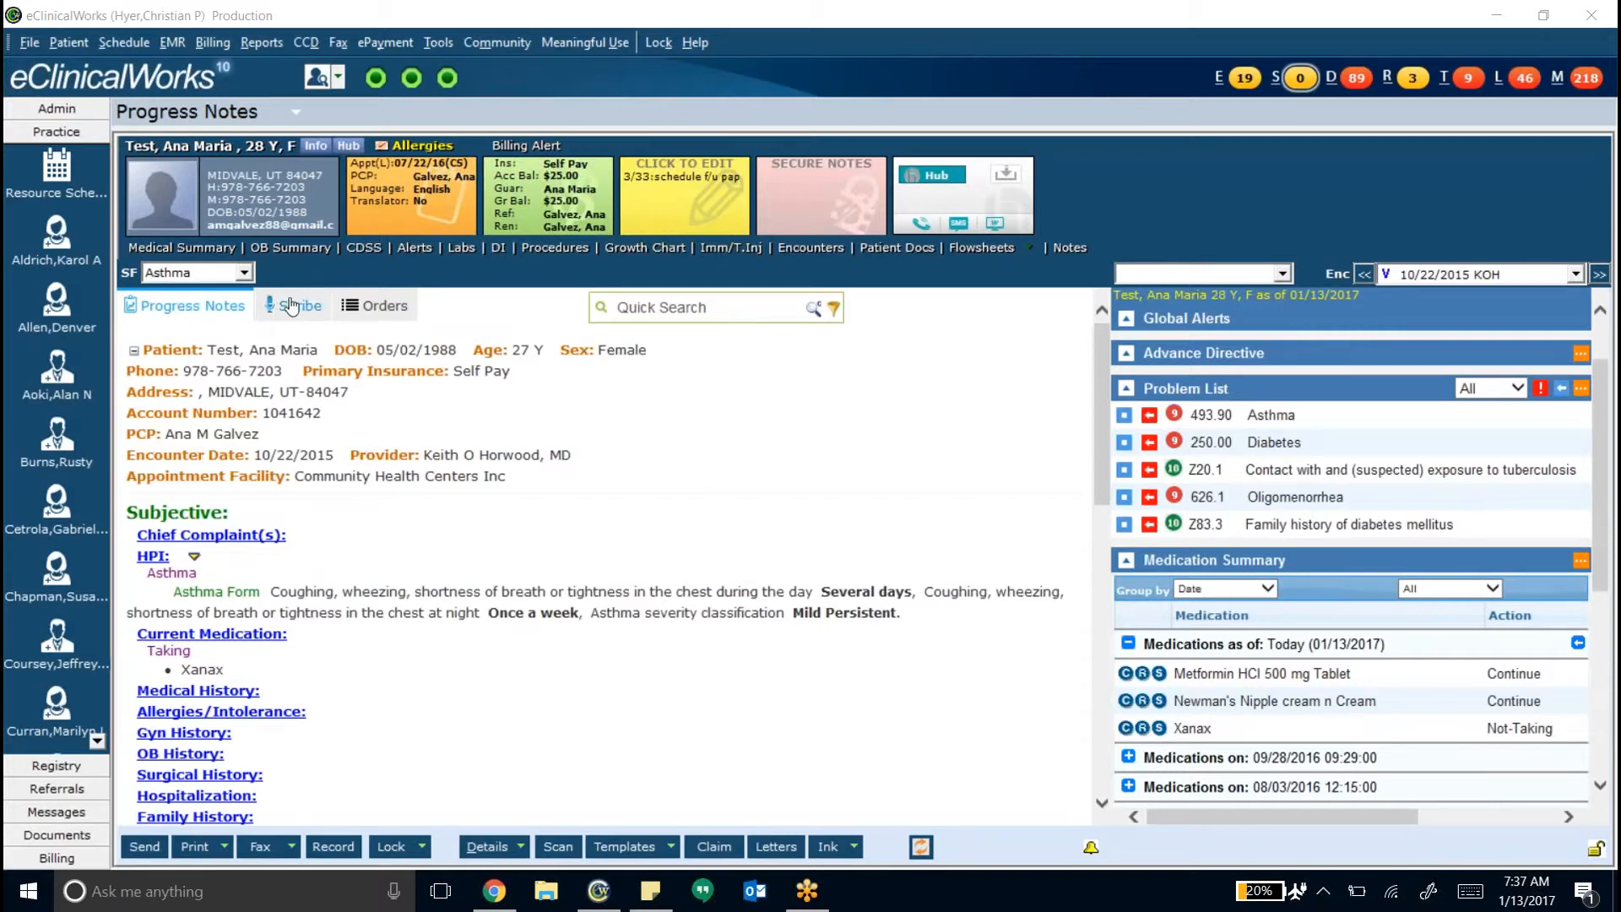
# Complete the PHQ2 smart form with Yes for both depression screening questions and save it
pyautogui.click(245, 272)
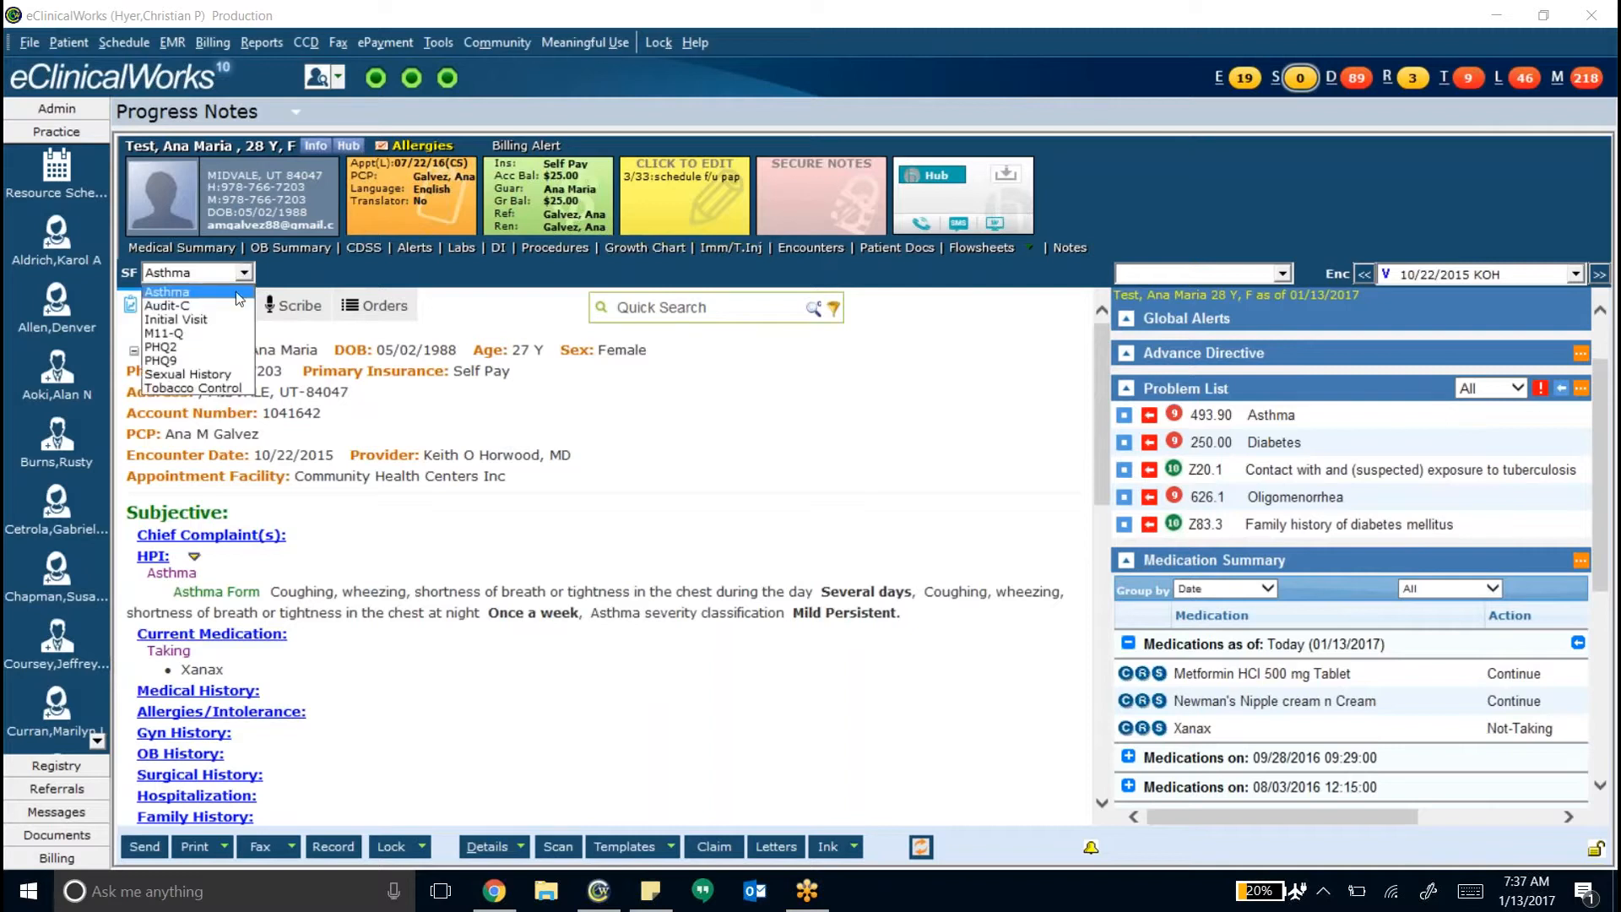
pyautogui.click(217, 342)
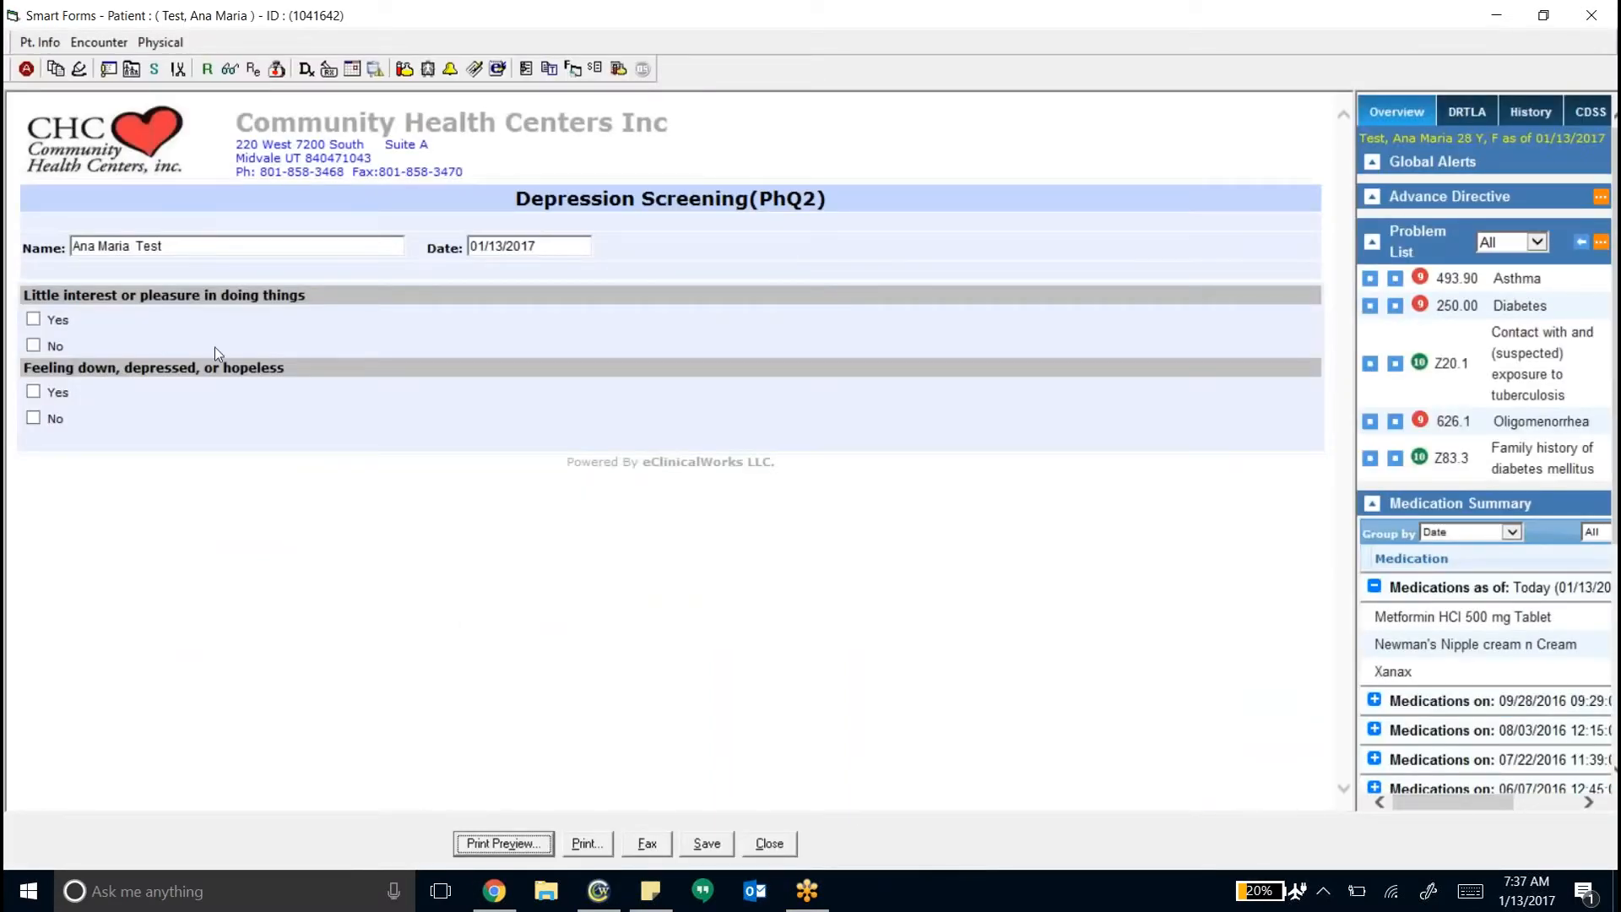
pyautogui.click(37, 322)
pyautogui.click(33, 393)
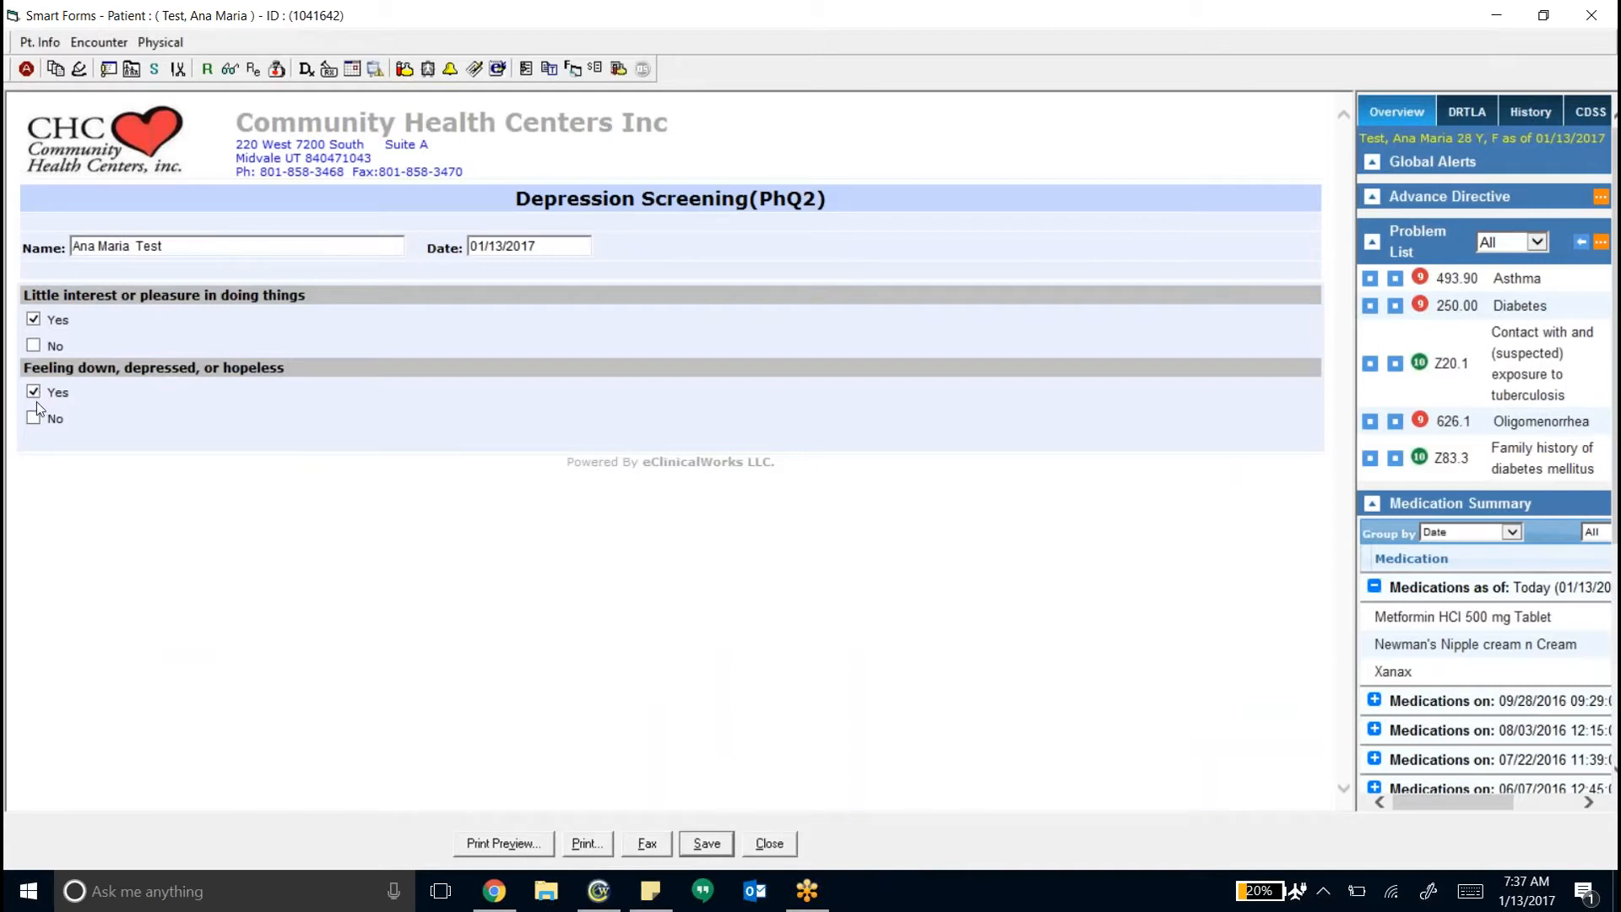
pyautogui.click(723, 846)
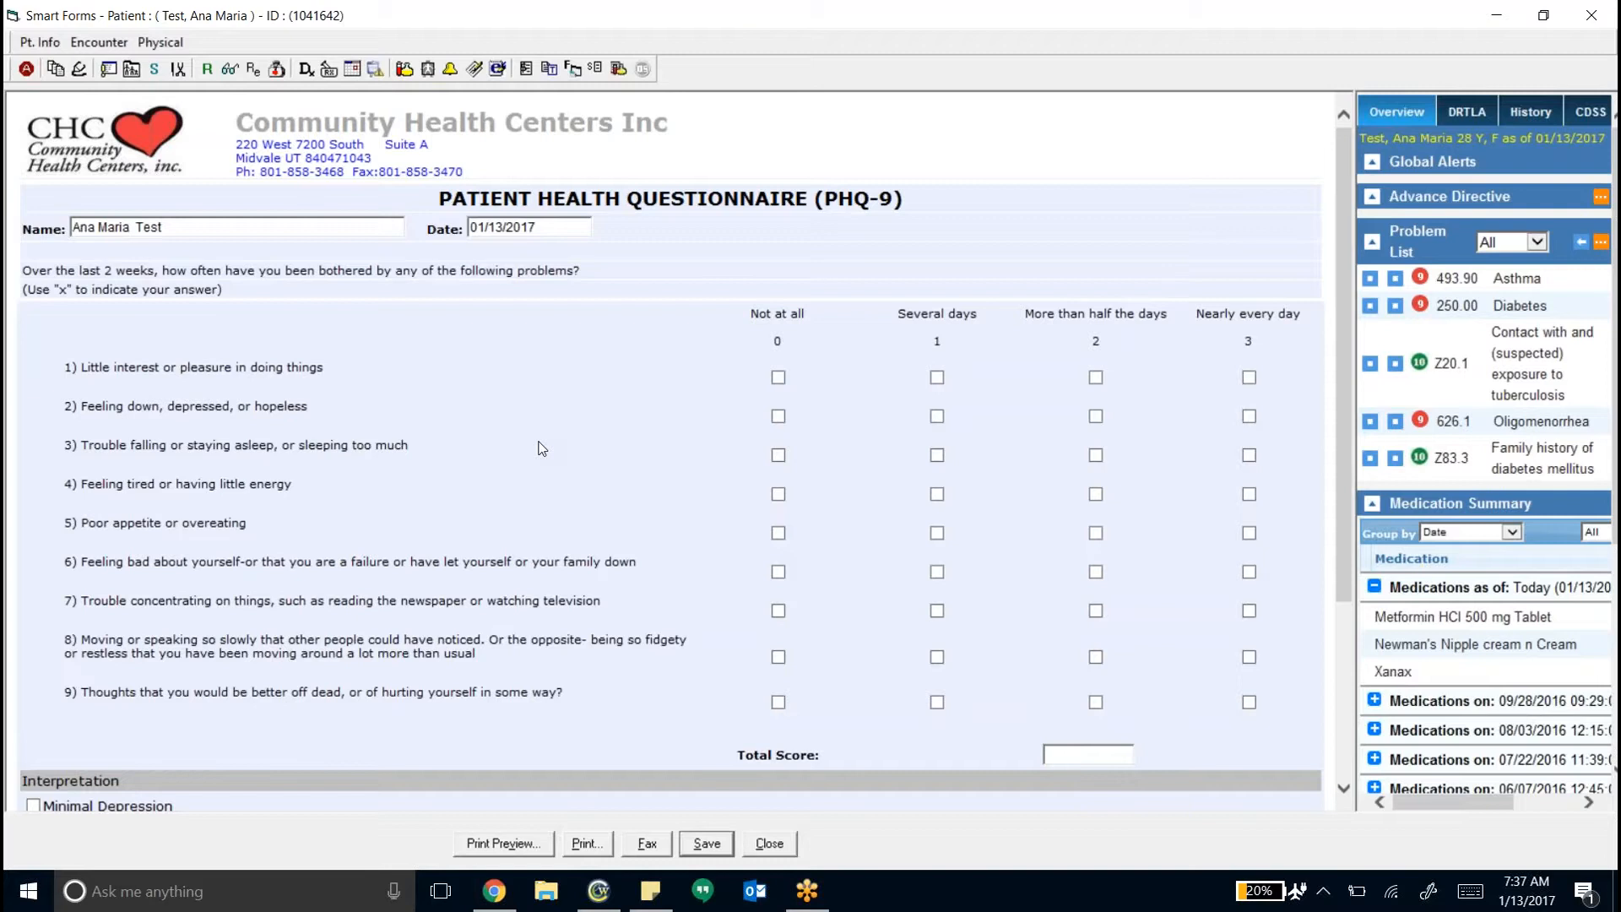
# Answer PHQ-9 item 1 with "Several days", items 2, 8 and 9 "More than half the days", and items 4 to 6 "Nearly every day"
pyautogui.scroll(-5, 675, 429)
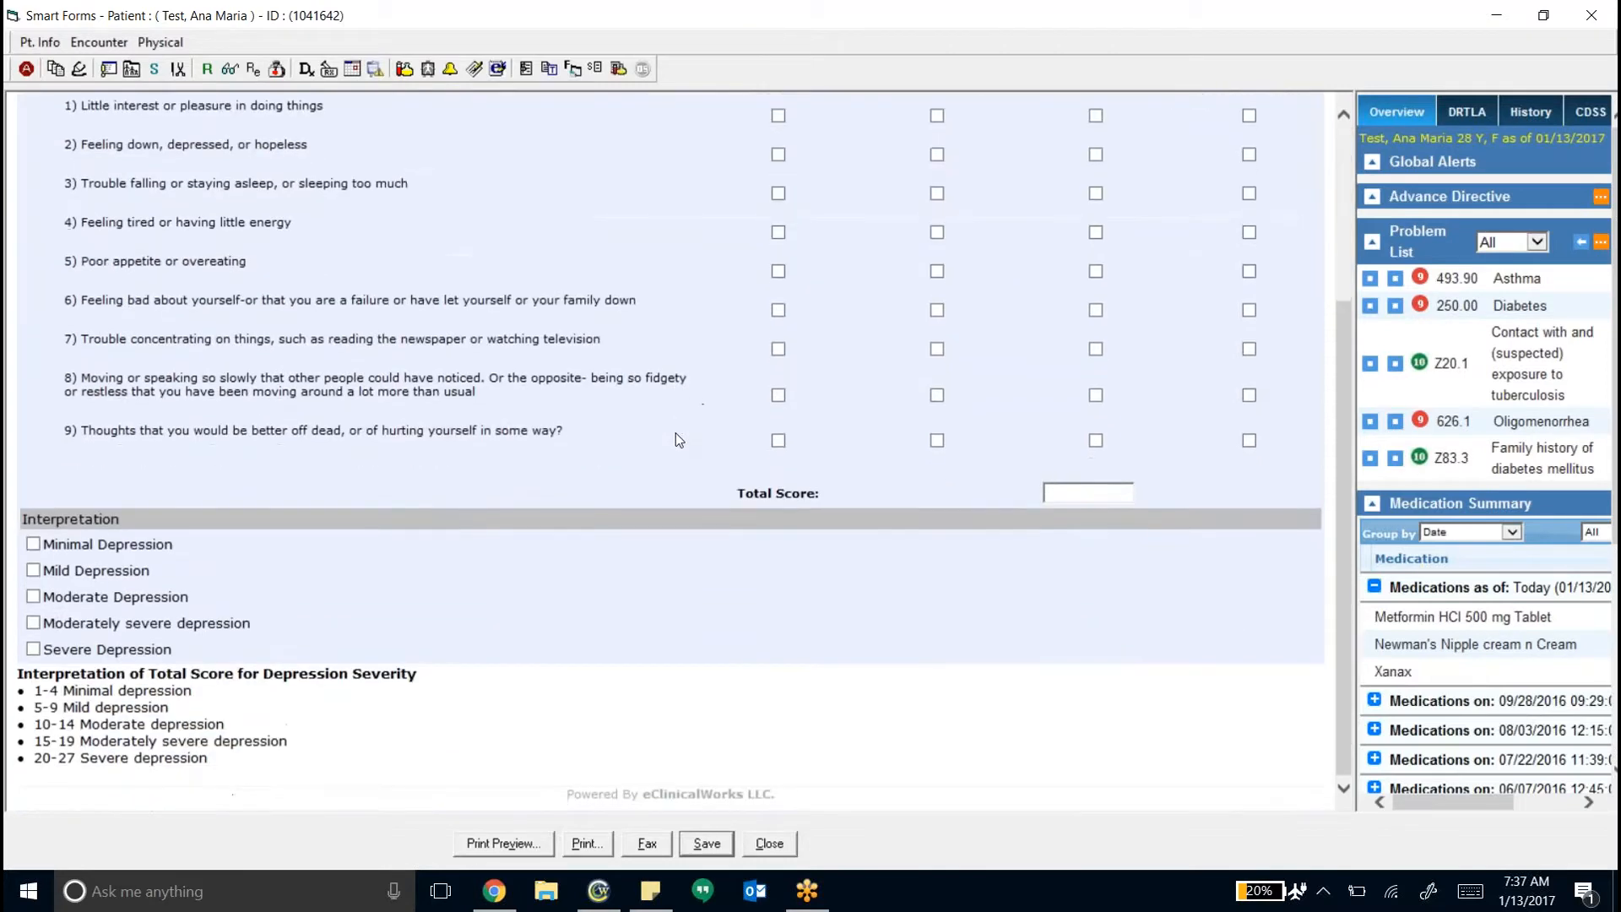
pyautogui.scroll(5, 675, 432)
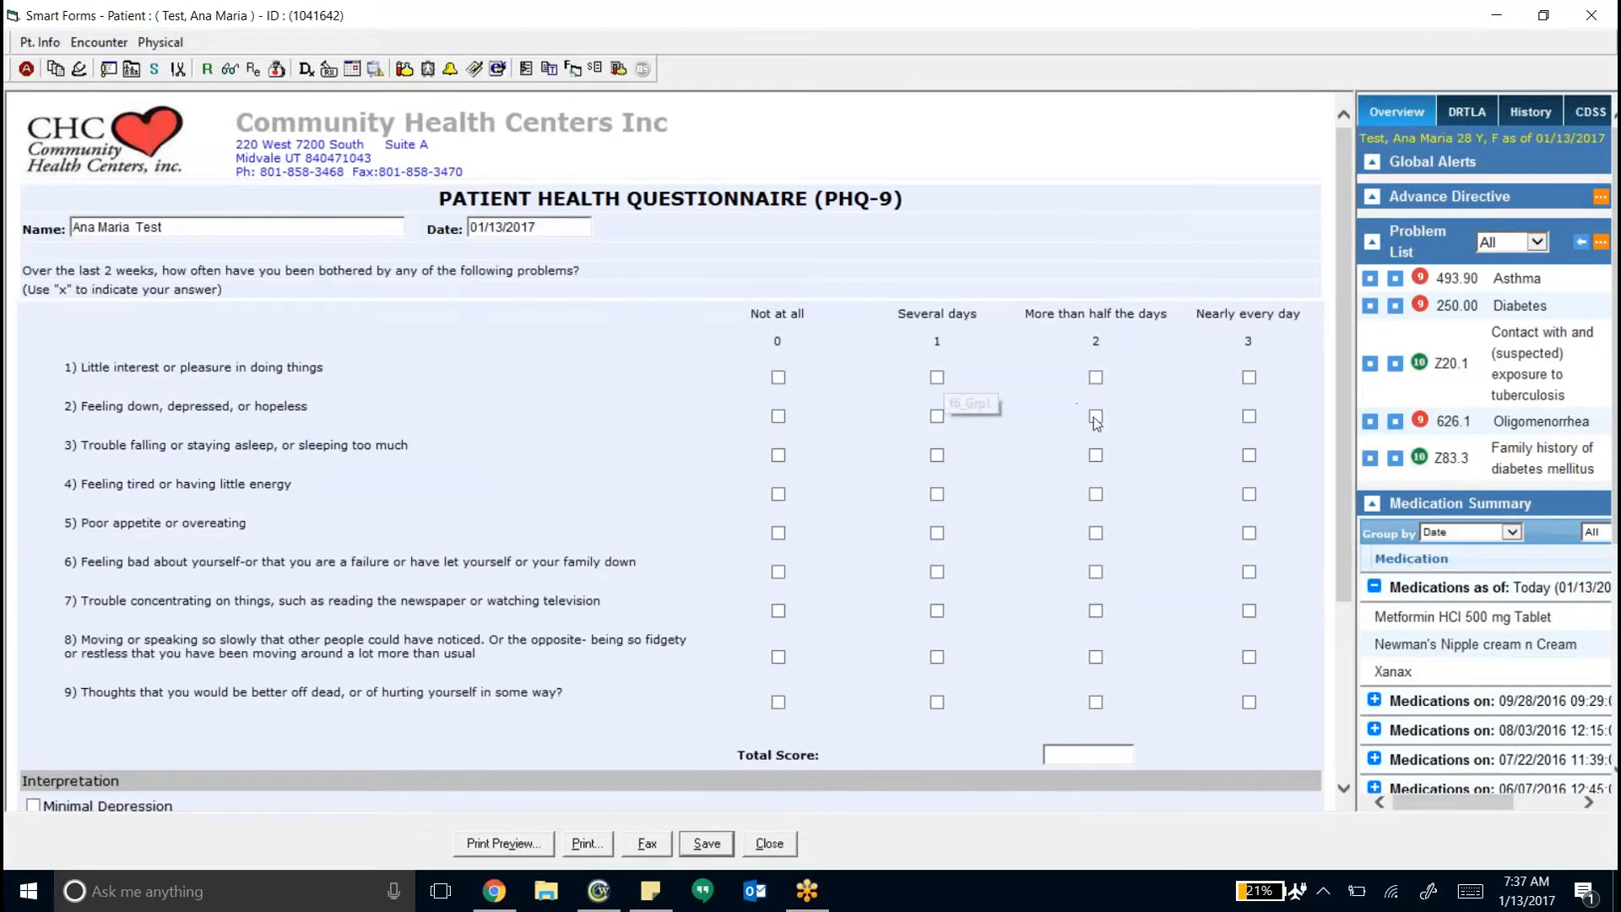
pyautogui.click(937, 378)
pyautogui.click(1096, 416)
pyautogui.click(1249, 533)
pyautogui.click(1249, 572)
pyautogui.click(1095, 703)
pyautogui.scroll(-3, 670, 490)
pyautogui.scroll(-1, 650, 496)
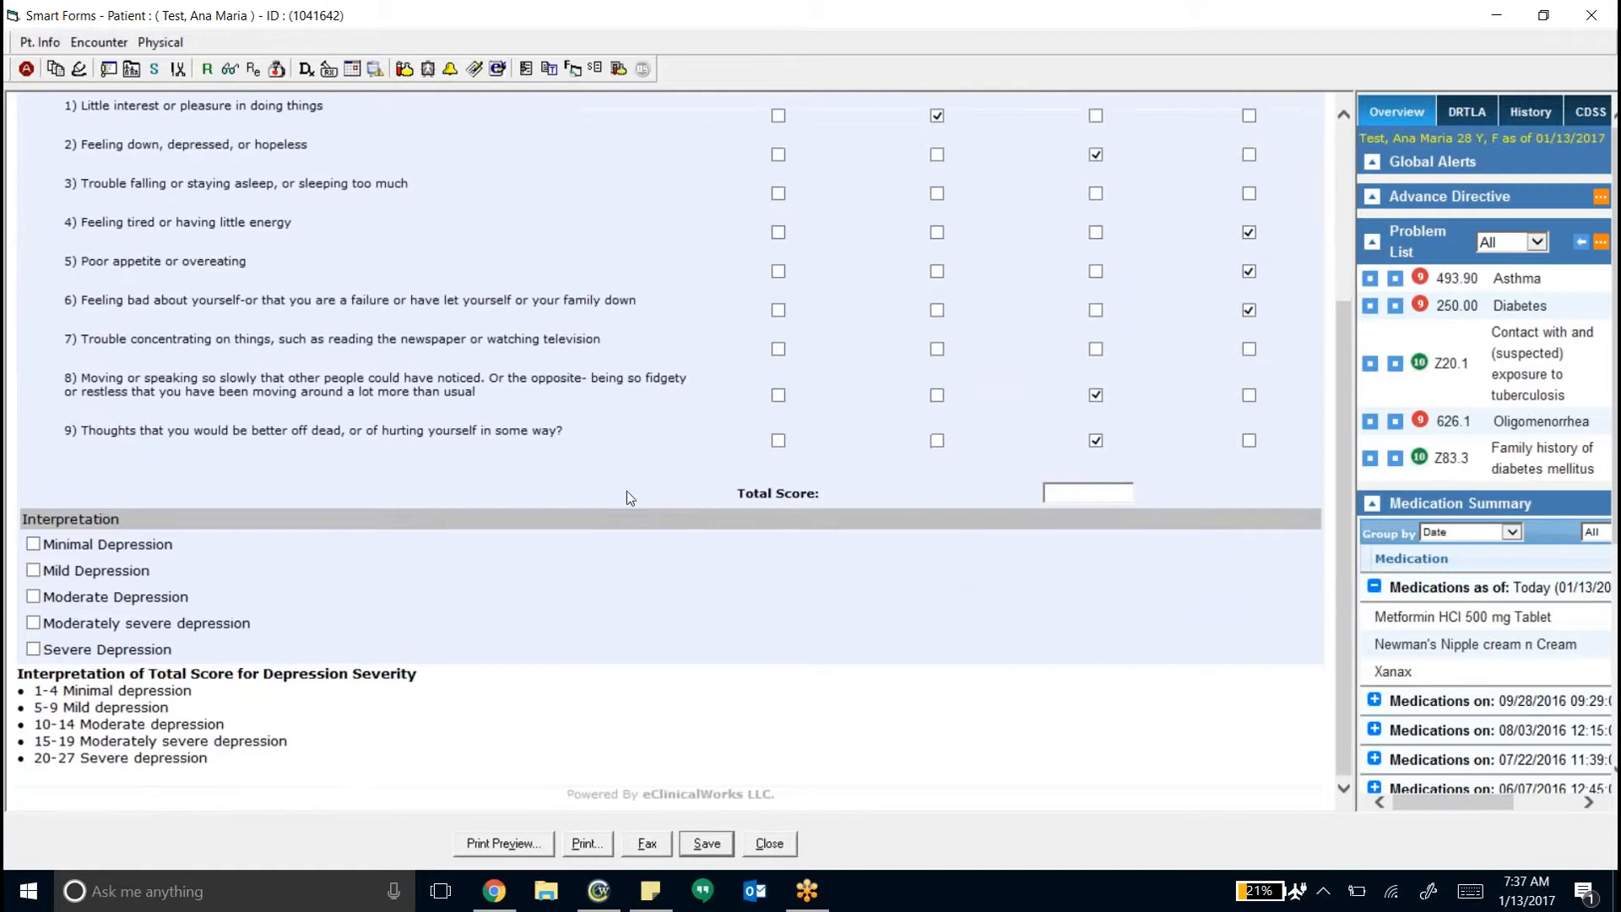
# Answer PHQ-9 items 3 and 7, on sleep and concentration, with "More than half the days"
pyautogui.scroll(3, 673, 504)
pyautogui.click(1096, 408)
pyautogui.scroll(-3, 950, 554)
pyautogui.scroll(2, 954, 452)
pyautogui.click(1096, 456)
pyautogui.scroll(-1, 513, 680)
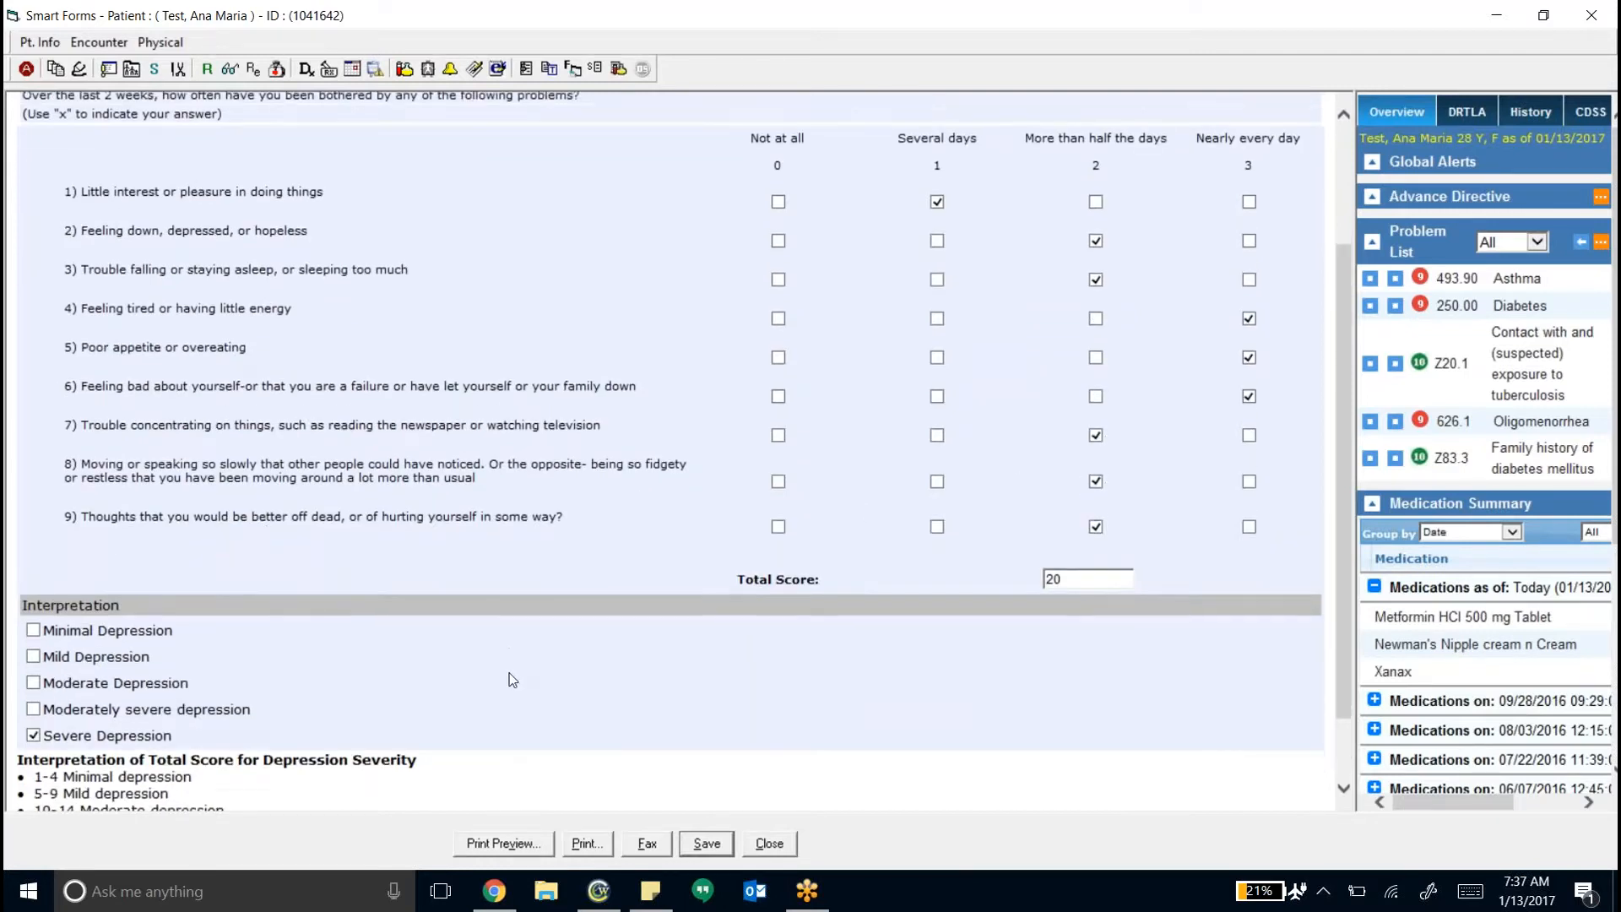
# Save the completed PHQ-9 questionnaire to the progress note
pyautogui.scroll(-1, 512, 680)
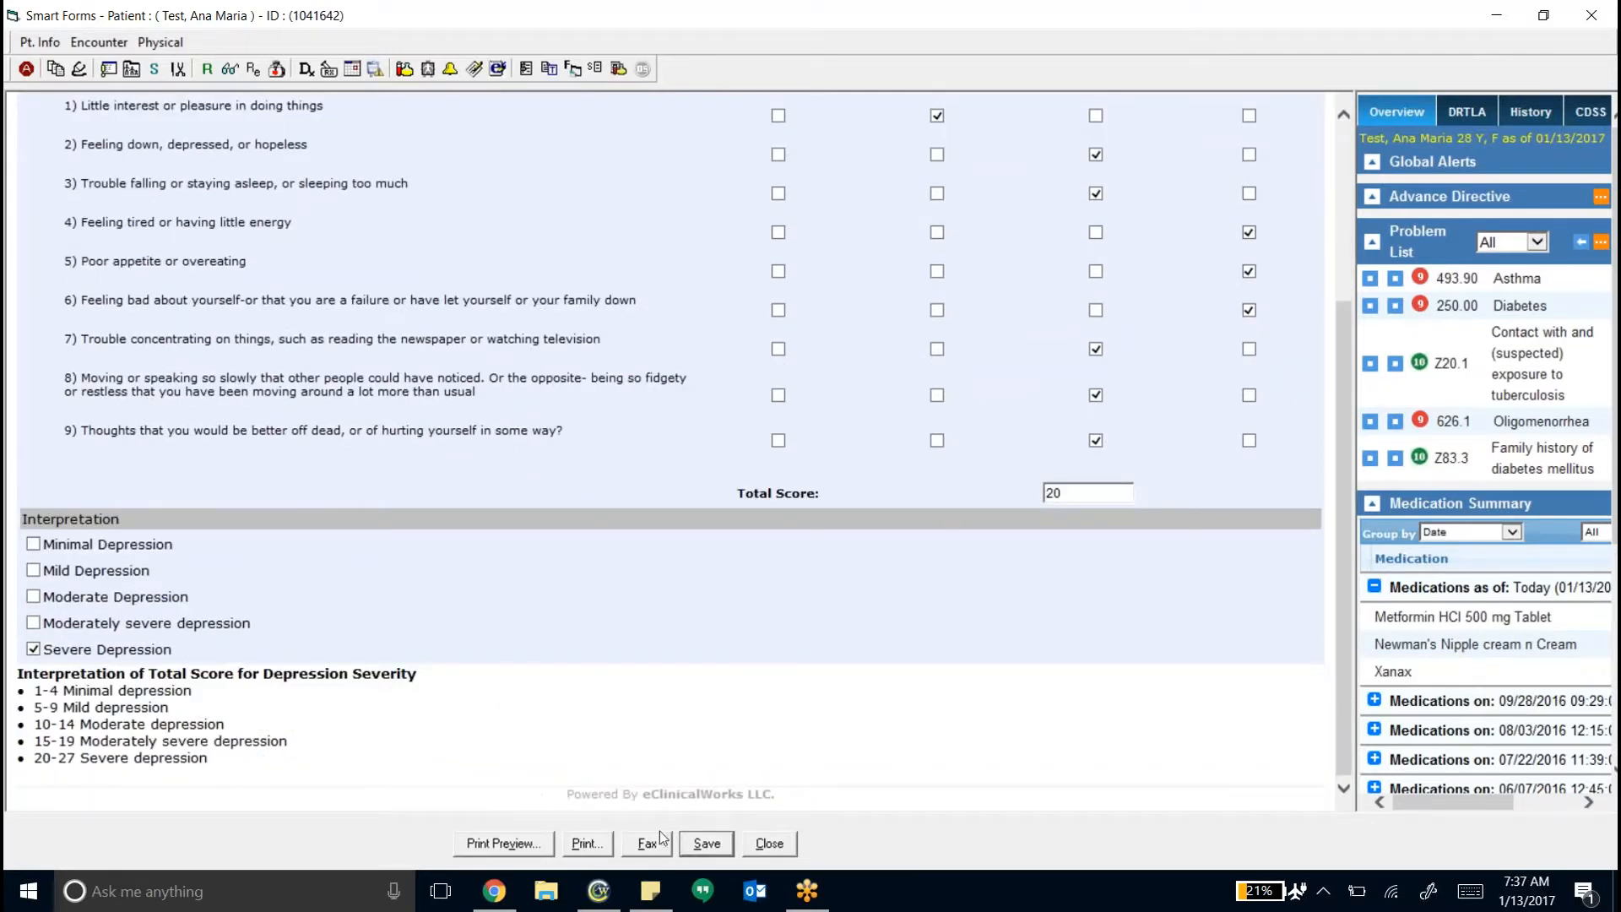
pyautogui.click(705, 846)
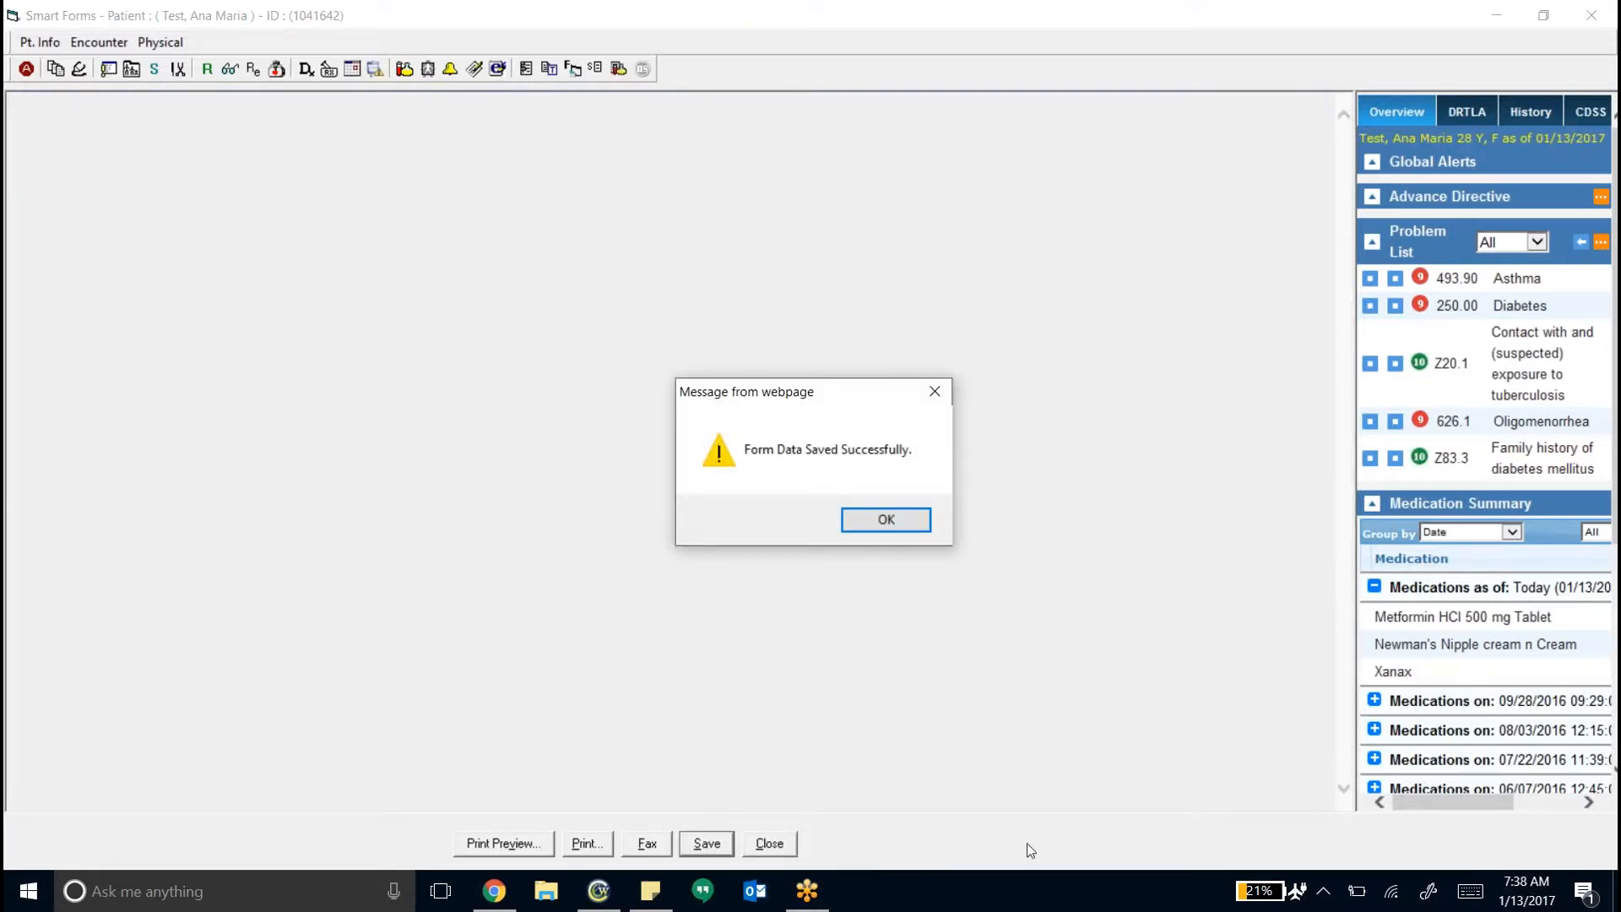
pyautogui.click(887, 516)
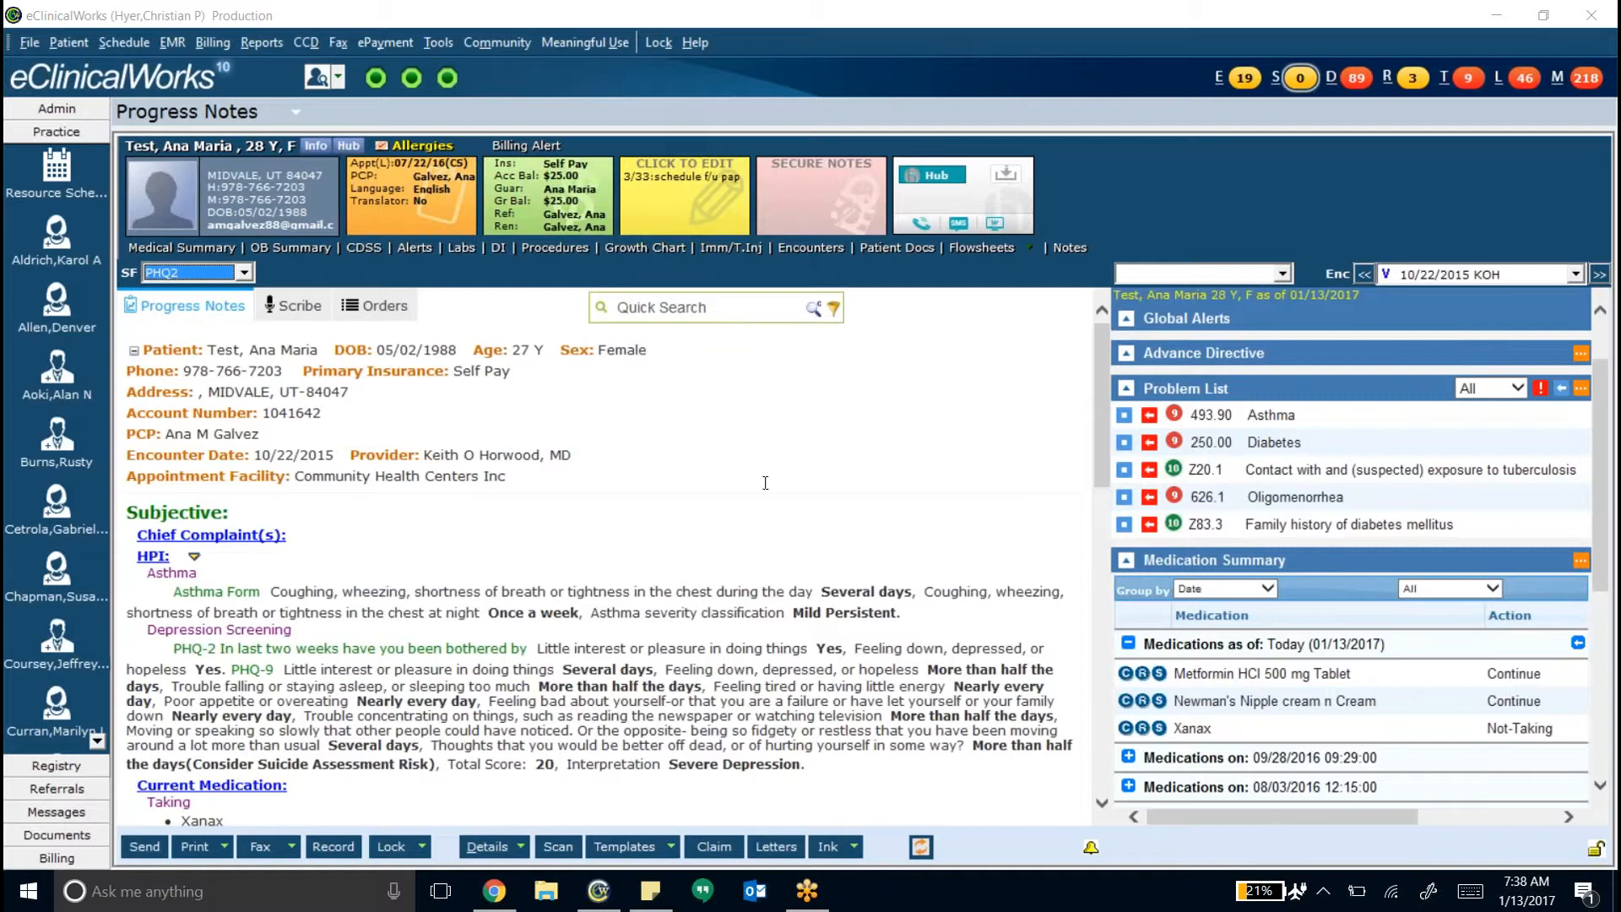
# Review the Depression Screening entries under HPI and the rest of the progress note
pyautogui.click(727, 482)
pyautogui.scroll(-3, 727, 485)
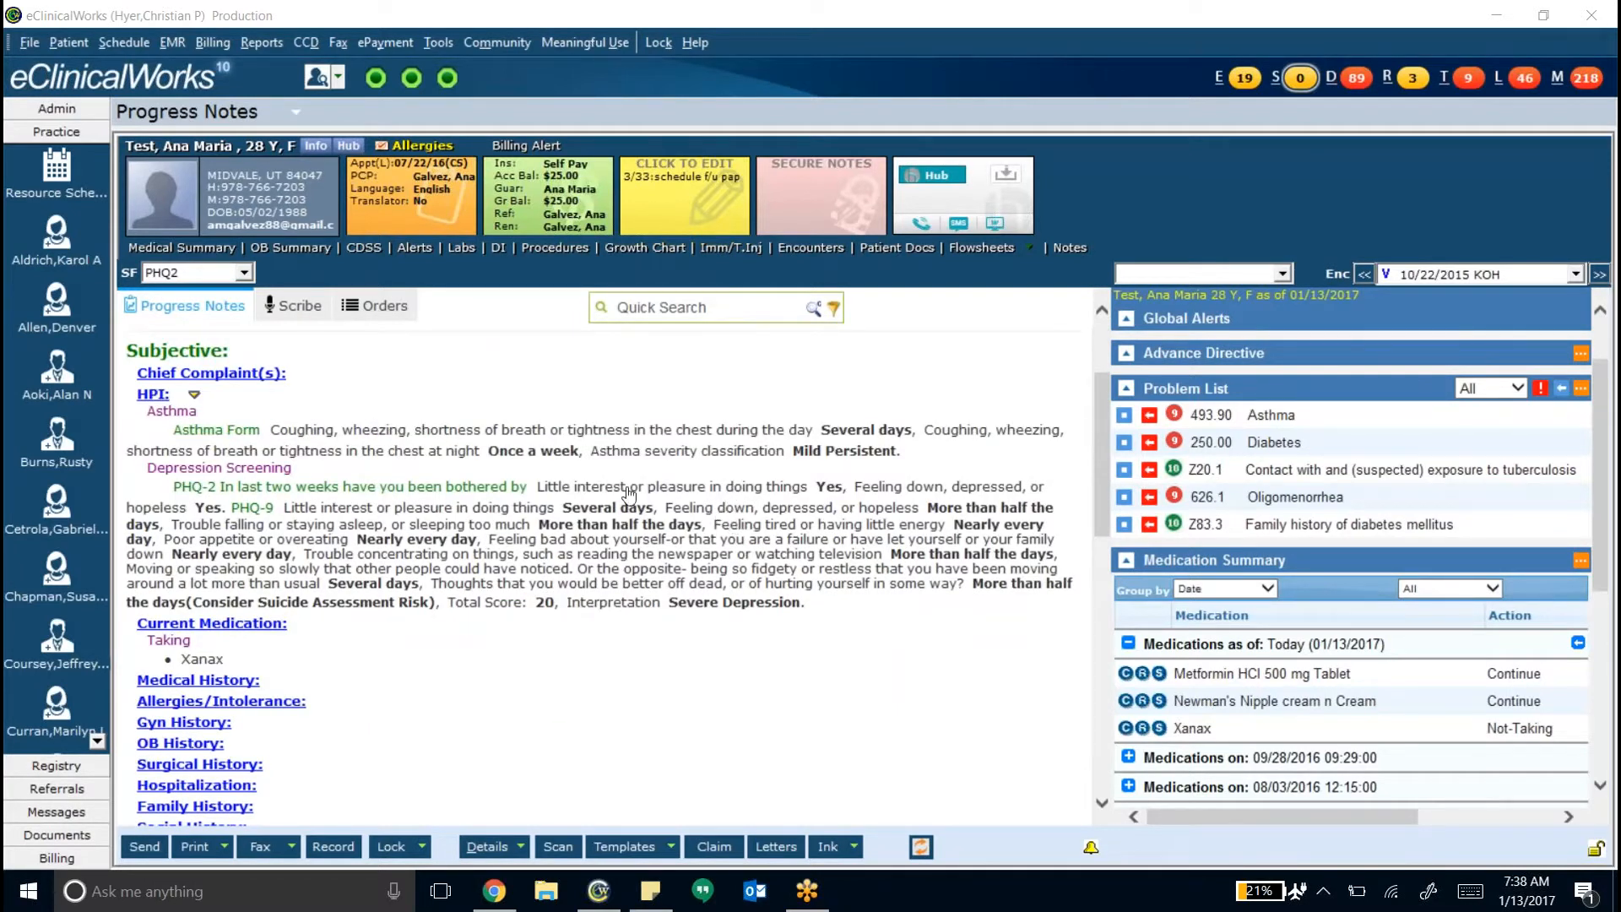
pyautogui.scroll(-12, 710, 622)
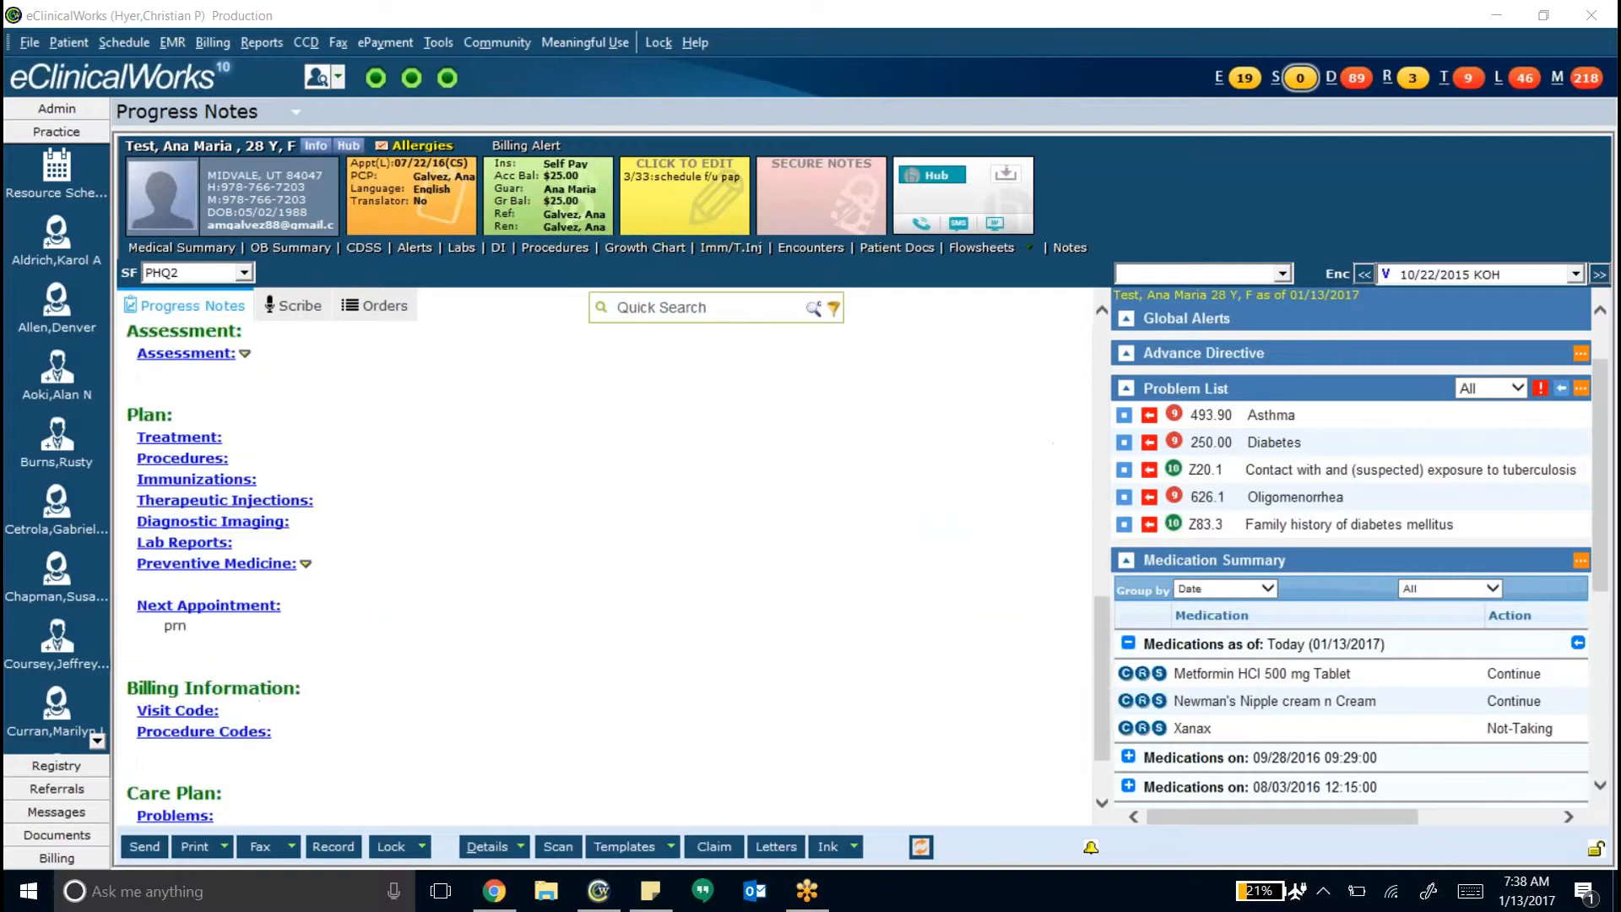
pyautogui.scroll(15, 710, 623)
pyautogui.scroll(1, 709, 622)
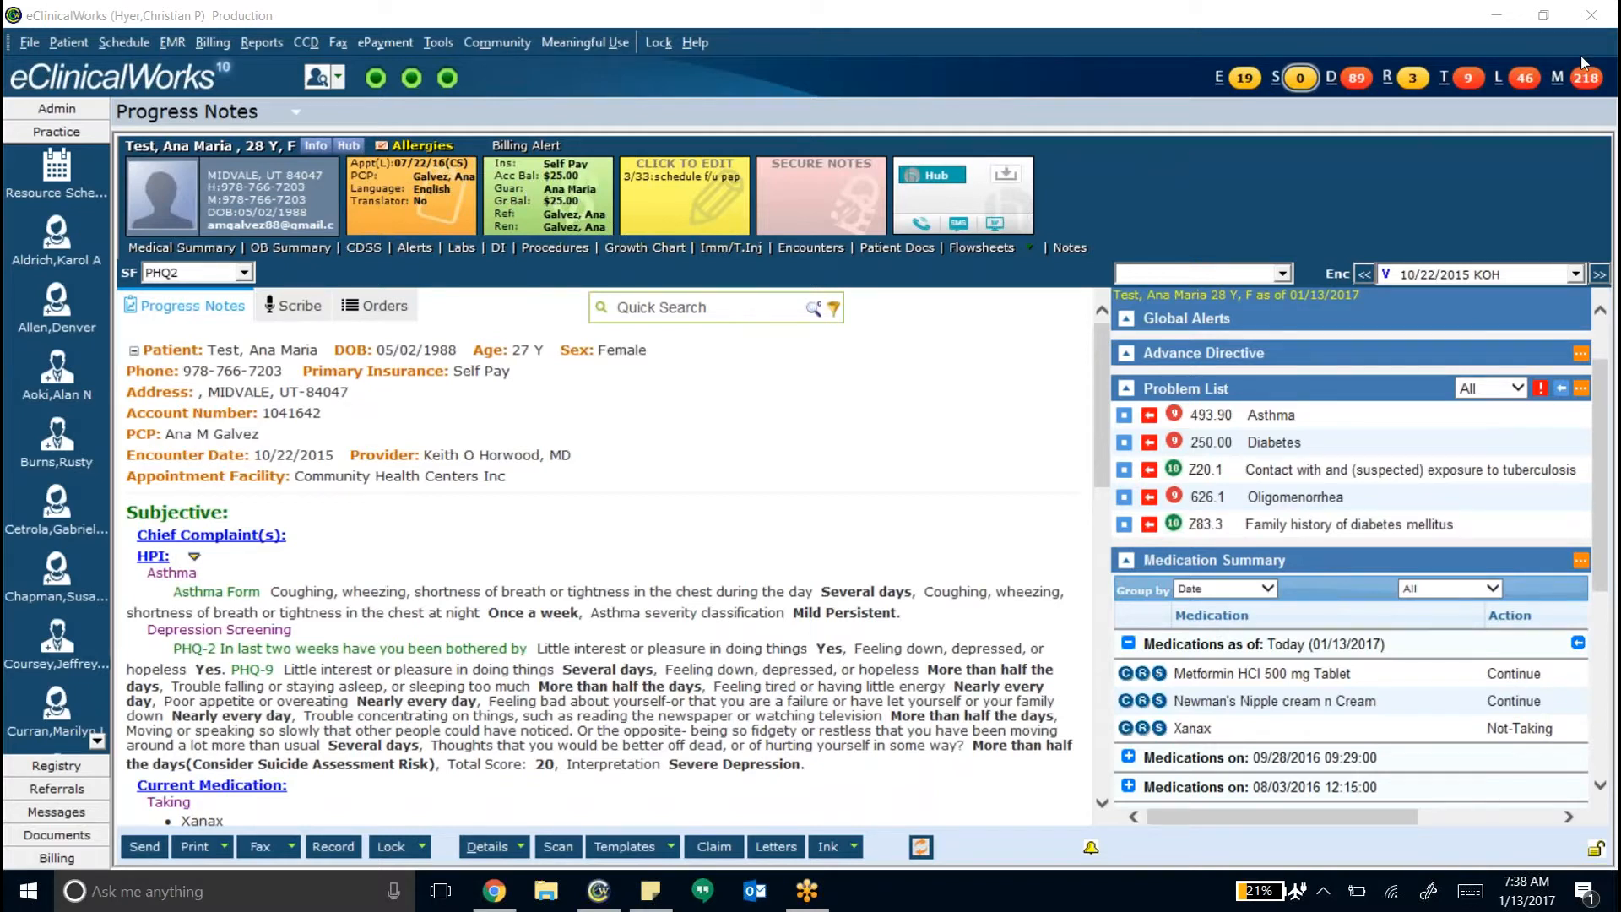
# Search the favorite templates for "gad"
pyautogui.click(1600, 326)
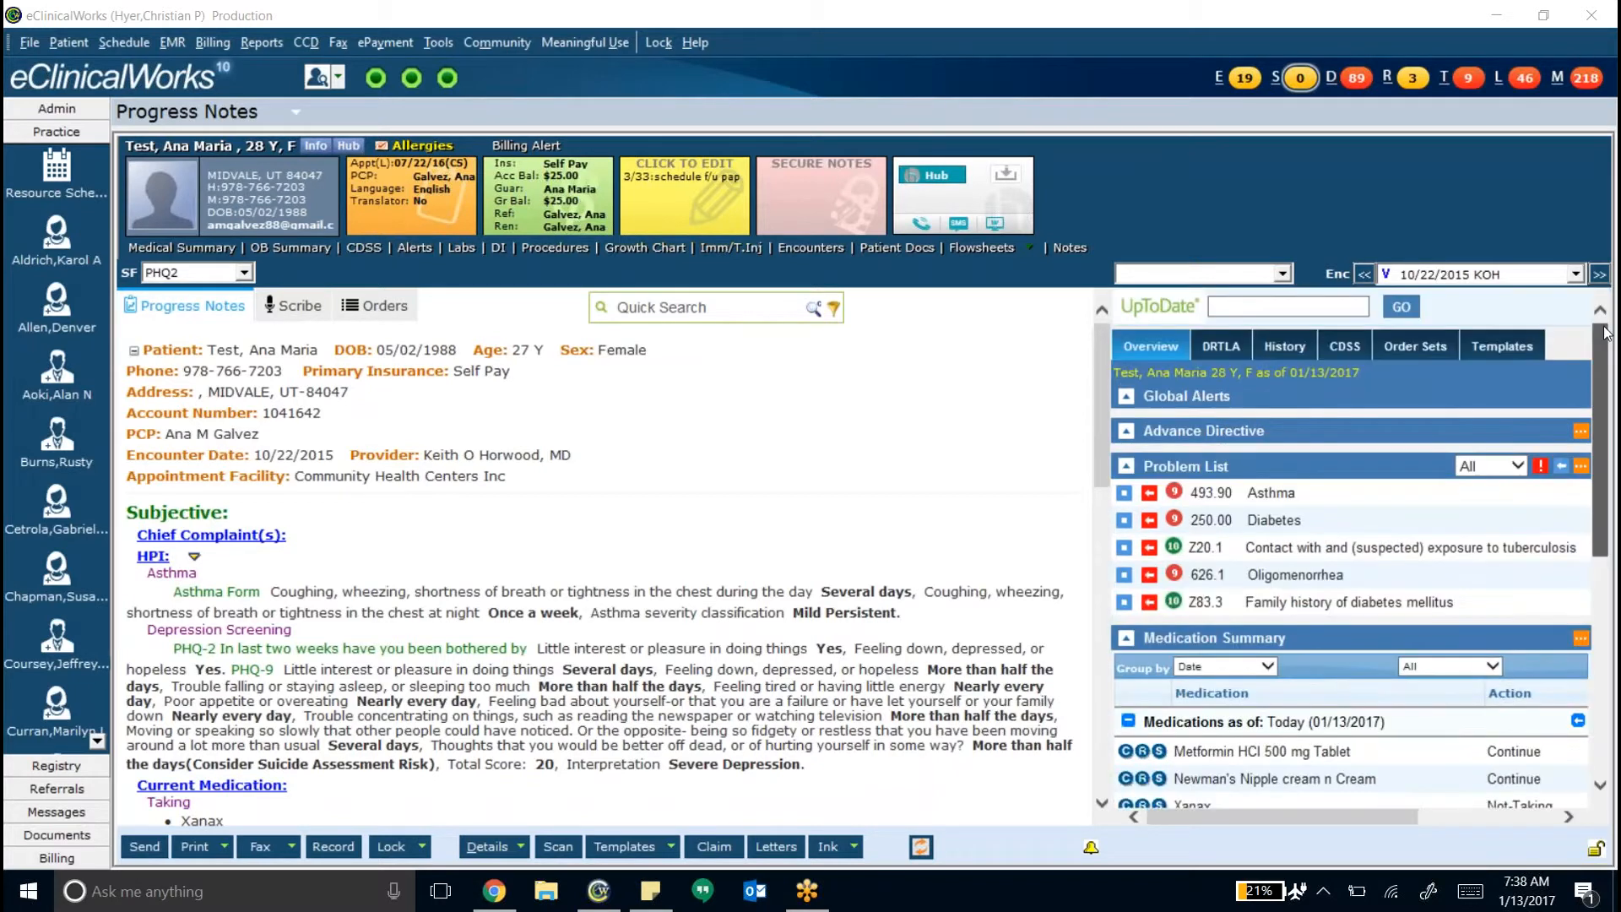
pyautogui.click(1514, 346)
pyautogui.click(1283, 416)
pyautogui.write('gad')
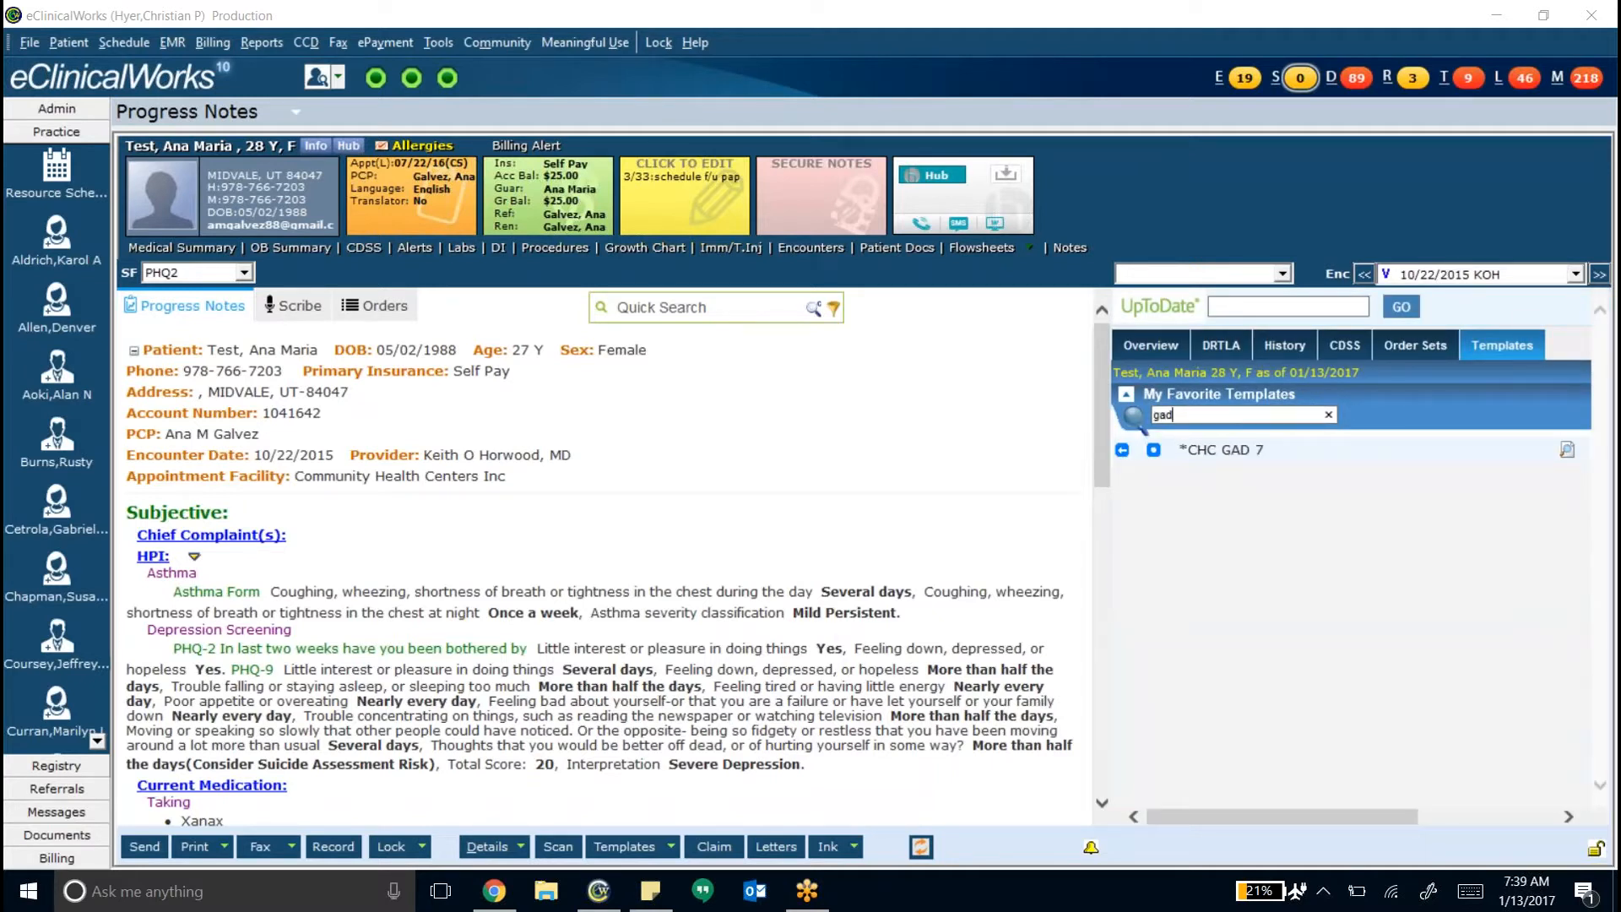
# Merge the *CHC GAD 7 template into the patient's progress note
pyautogui.click(1122, 451)
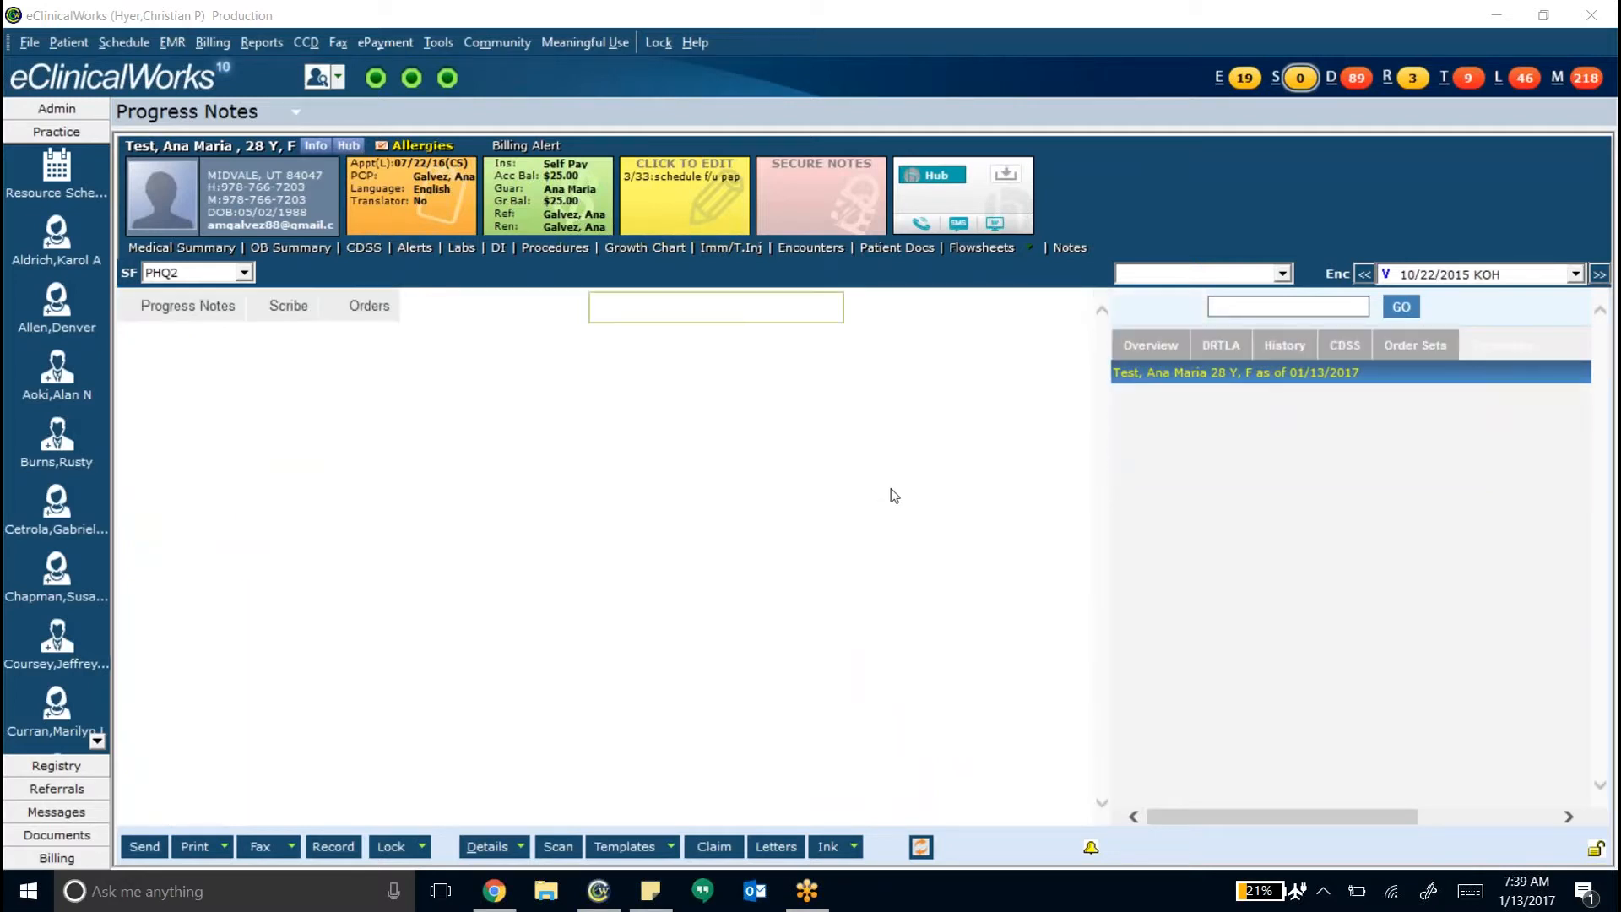
pyautogui.scroll(-3, 730, 524)
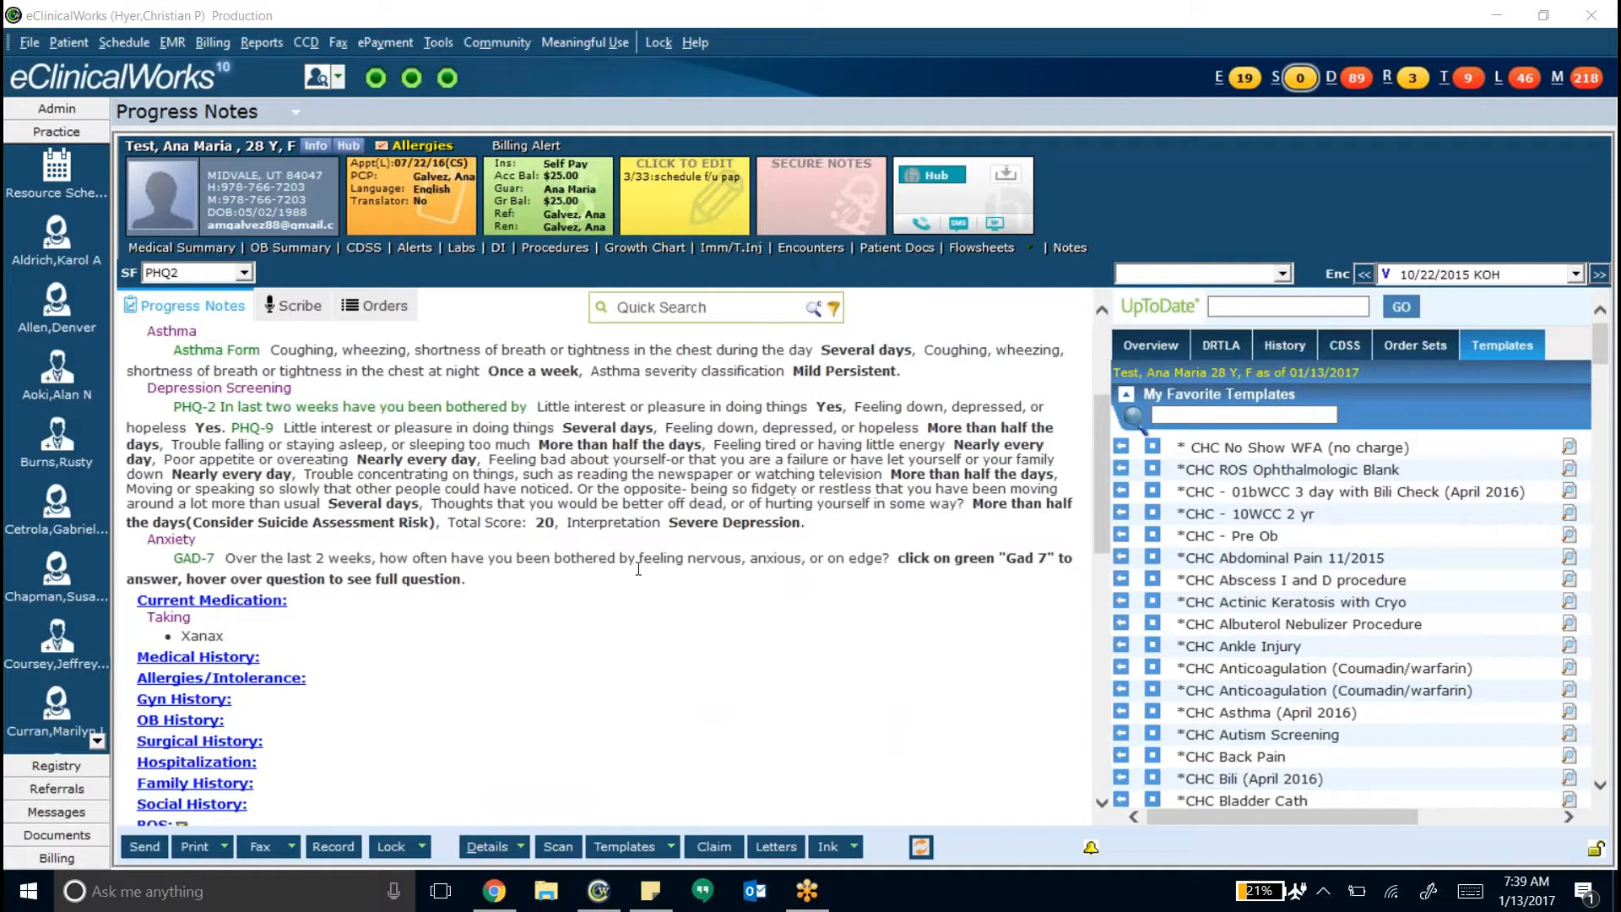
# Open the GAD-7 questionnaire from the Anxiety entry under HPI, look through its questions and cancel without answering
pyautogui.click(401, 589)
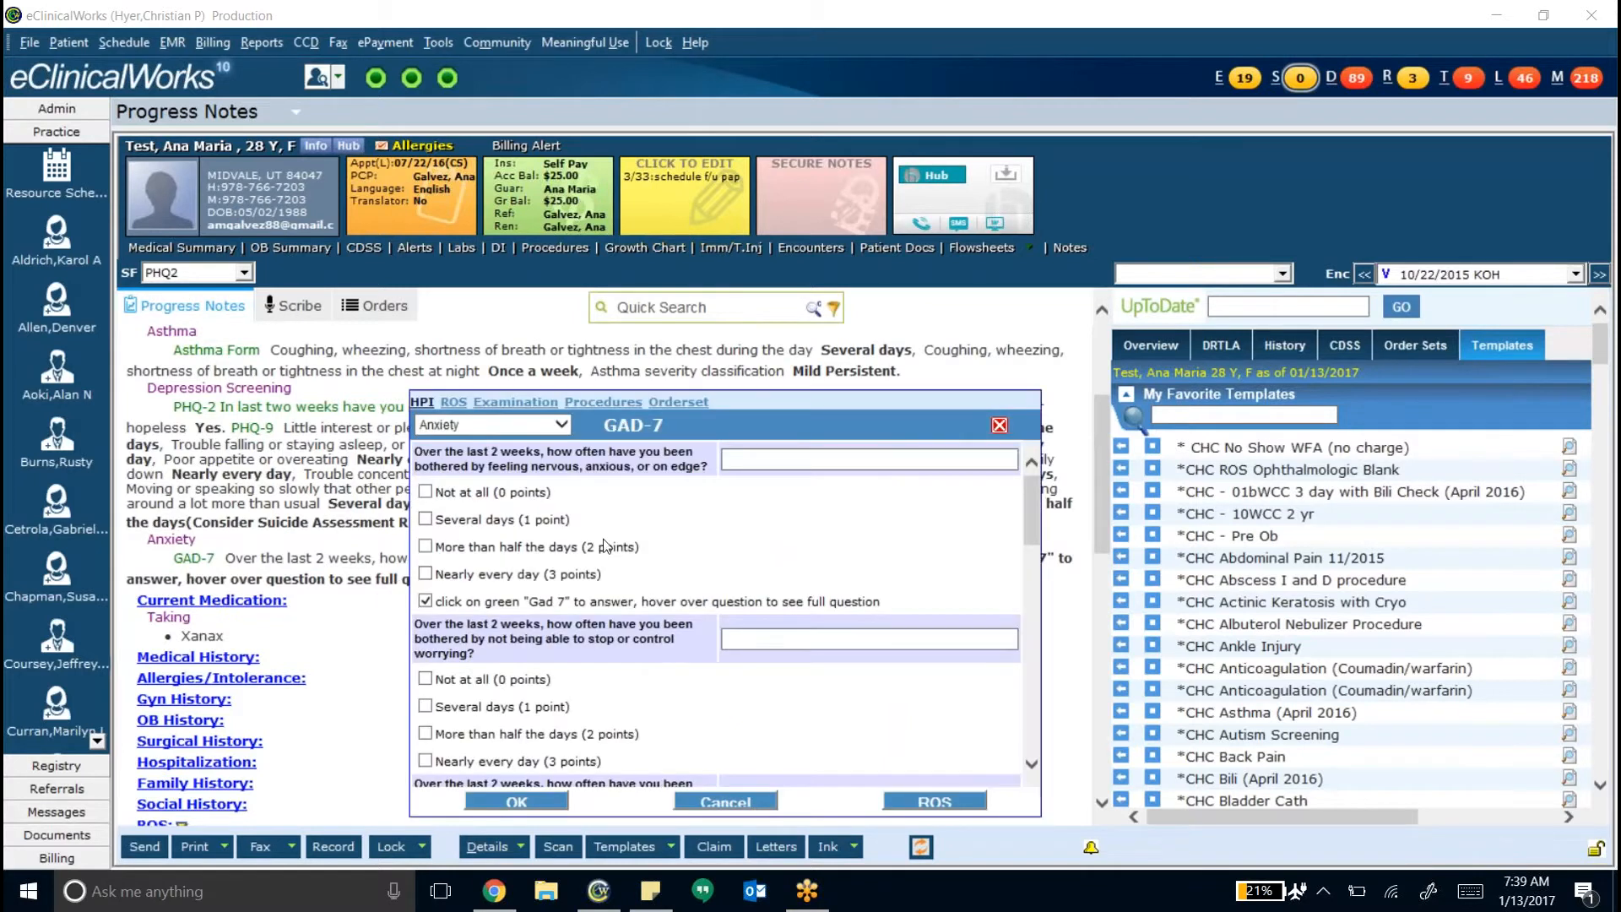
pyautogui.scroll(-6, 521, 518)
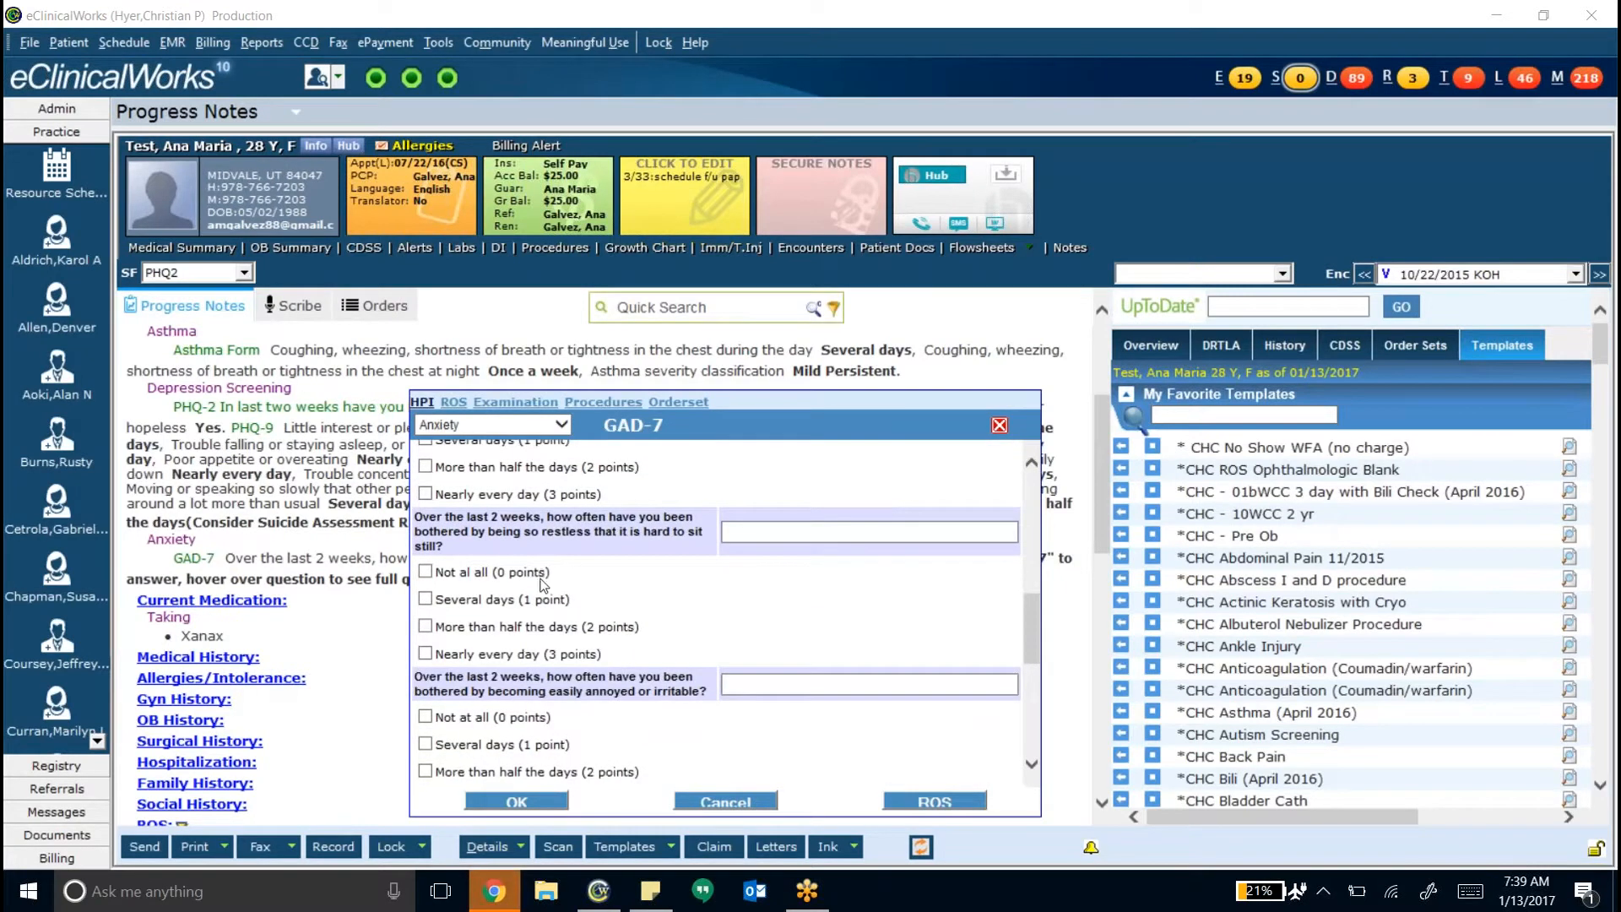
pyautogui.scroll(-4, 543, 574)
pyautogui.scroll(-3, 591, 659)
pyautogui.scroll(-2, 566, 652)
pyautogui.scroll(-2, 566, 645)
pyautogui.scroll(10, 749, 577)
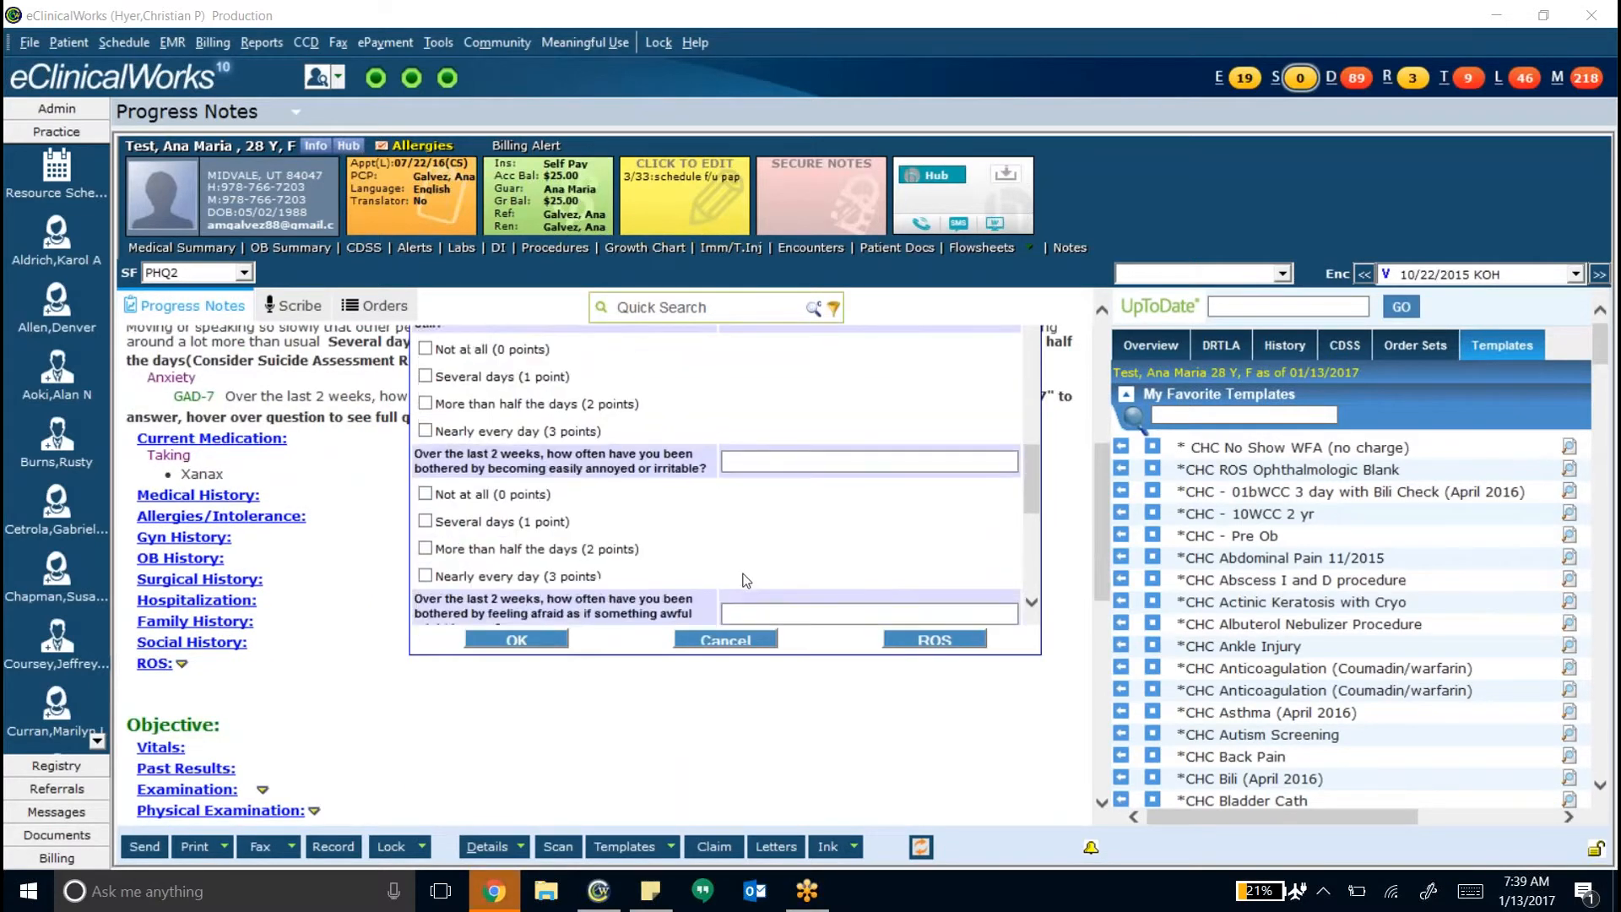
pyautogui.click(751, 639)
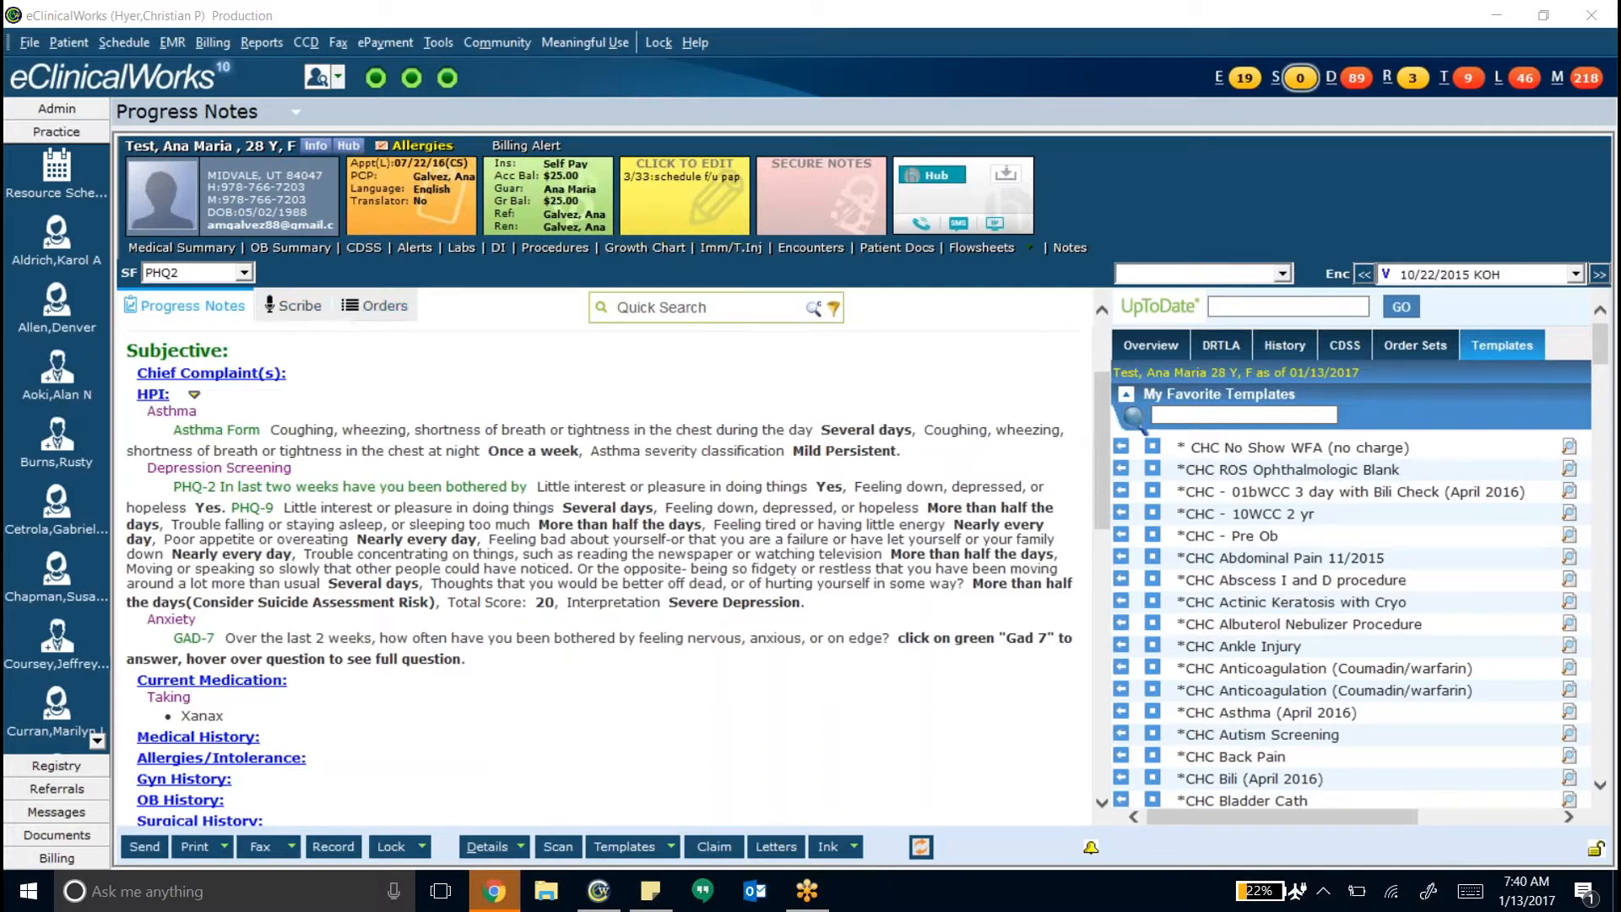
# Open the Audit-C smart form and answer Yes to drinking alcohol in the past year, with frequency "Two to four times a month"
pyautogui.click(244, 273)
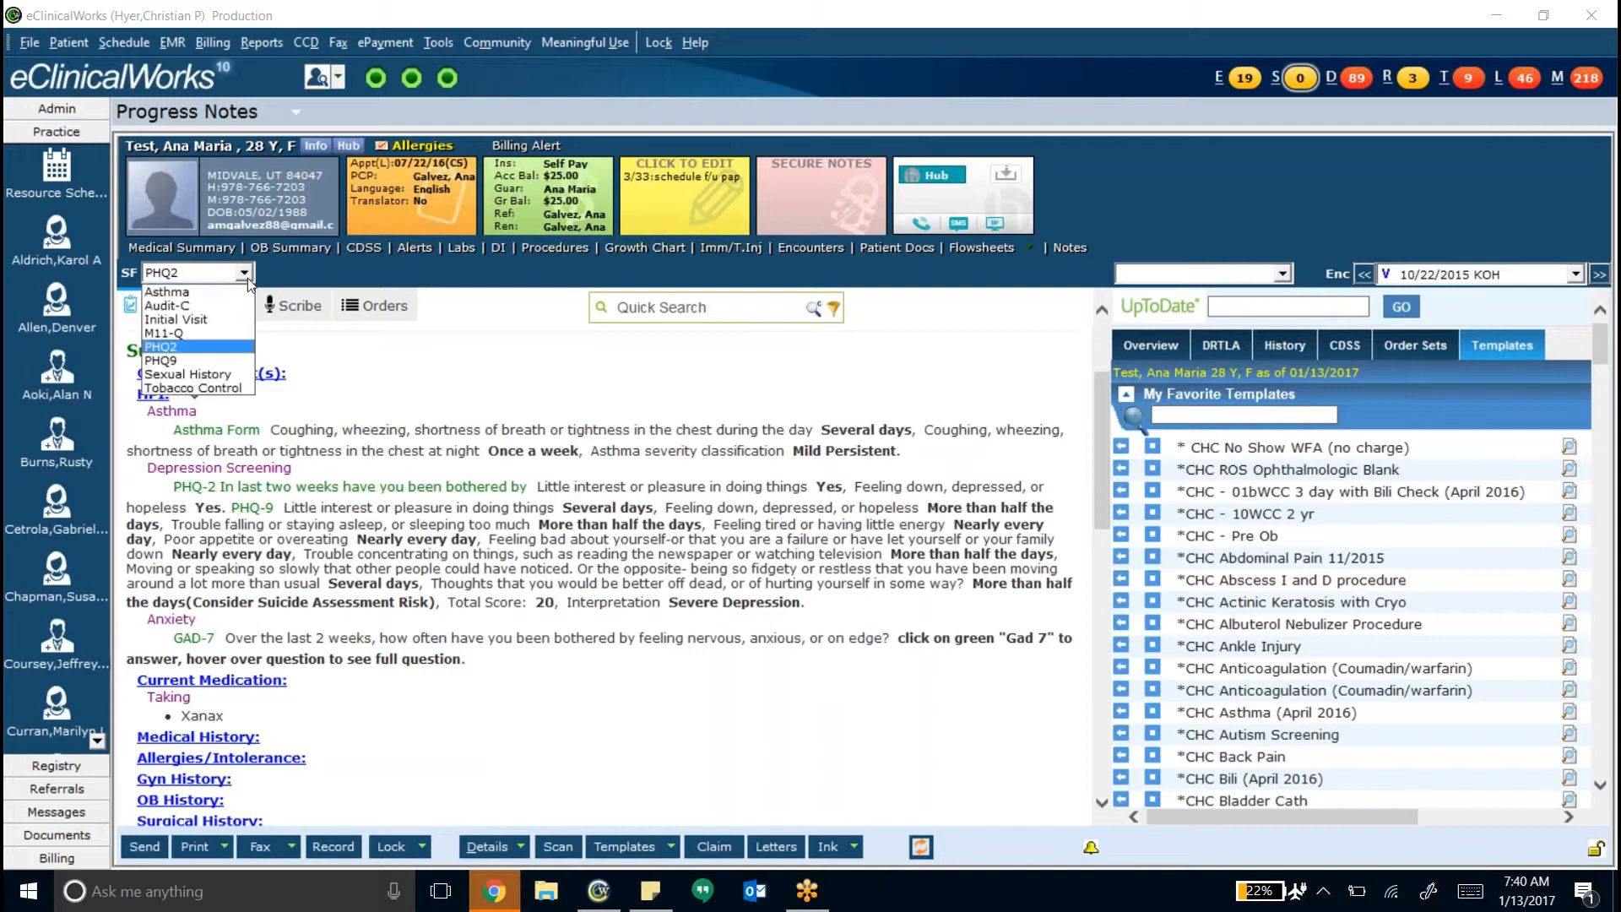
pyautogui.click(201, 305)
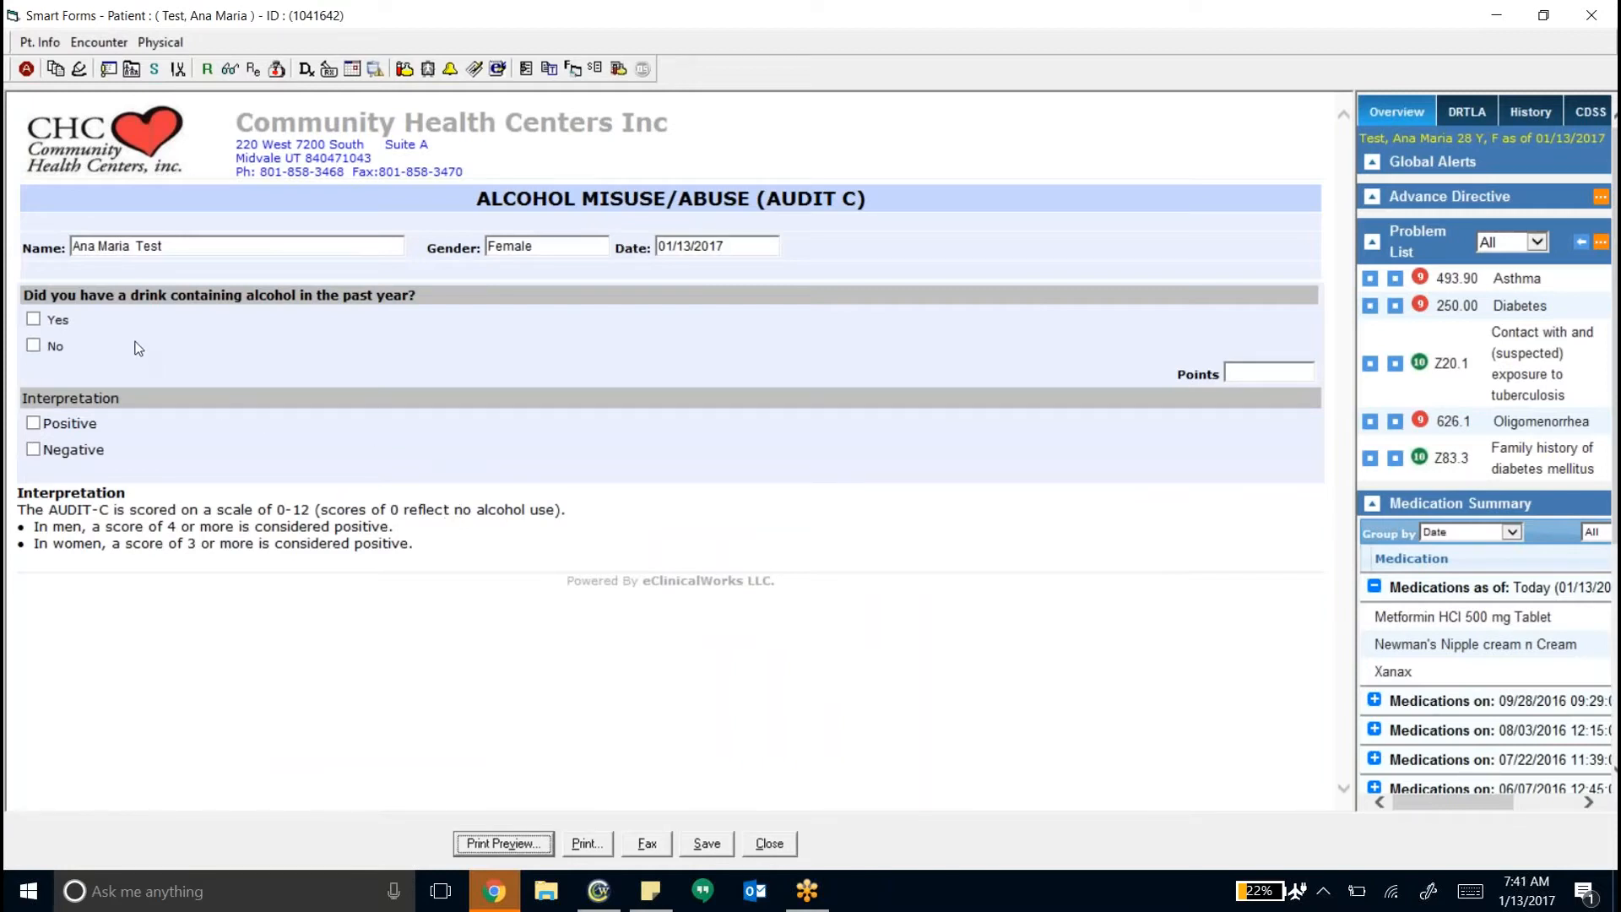
pyautogui.click(33, 320)
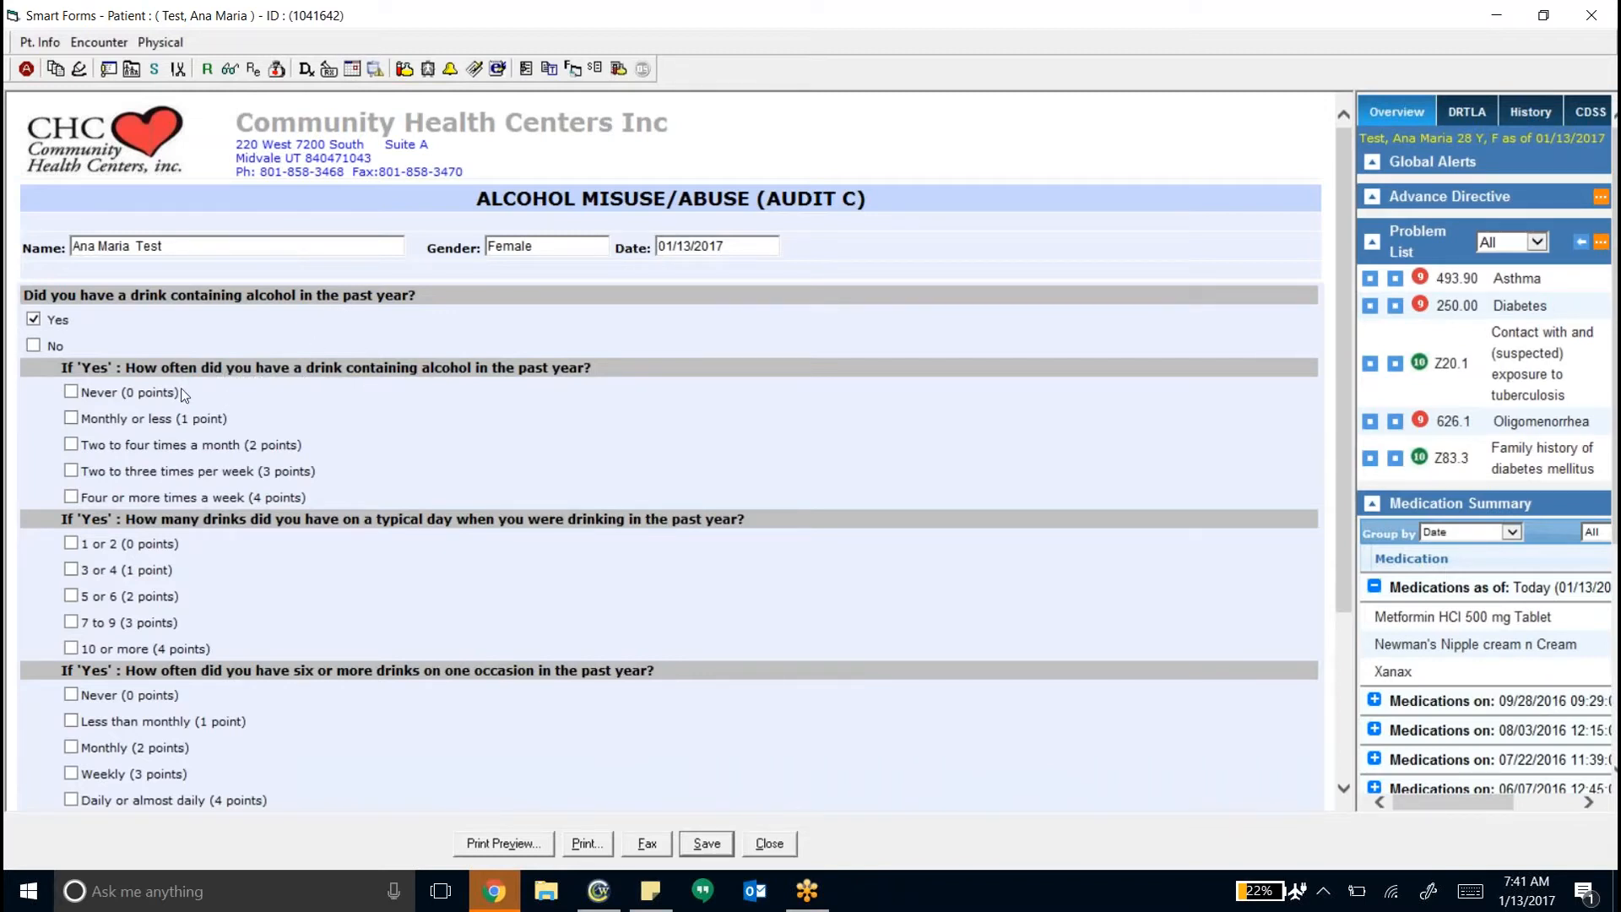
pyautogui.click(71, 417)
pyautogui.click(72, 445)
# Answer "5 or 6" for drinks on a typical day and "Monthly" for six or more drinks on one occasion
pyautogui.scroll(-3, 211, 554)
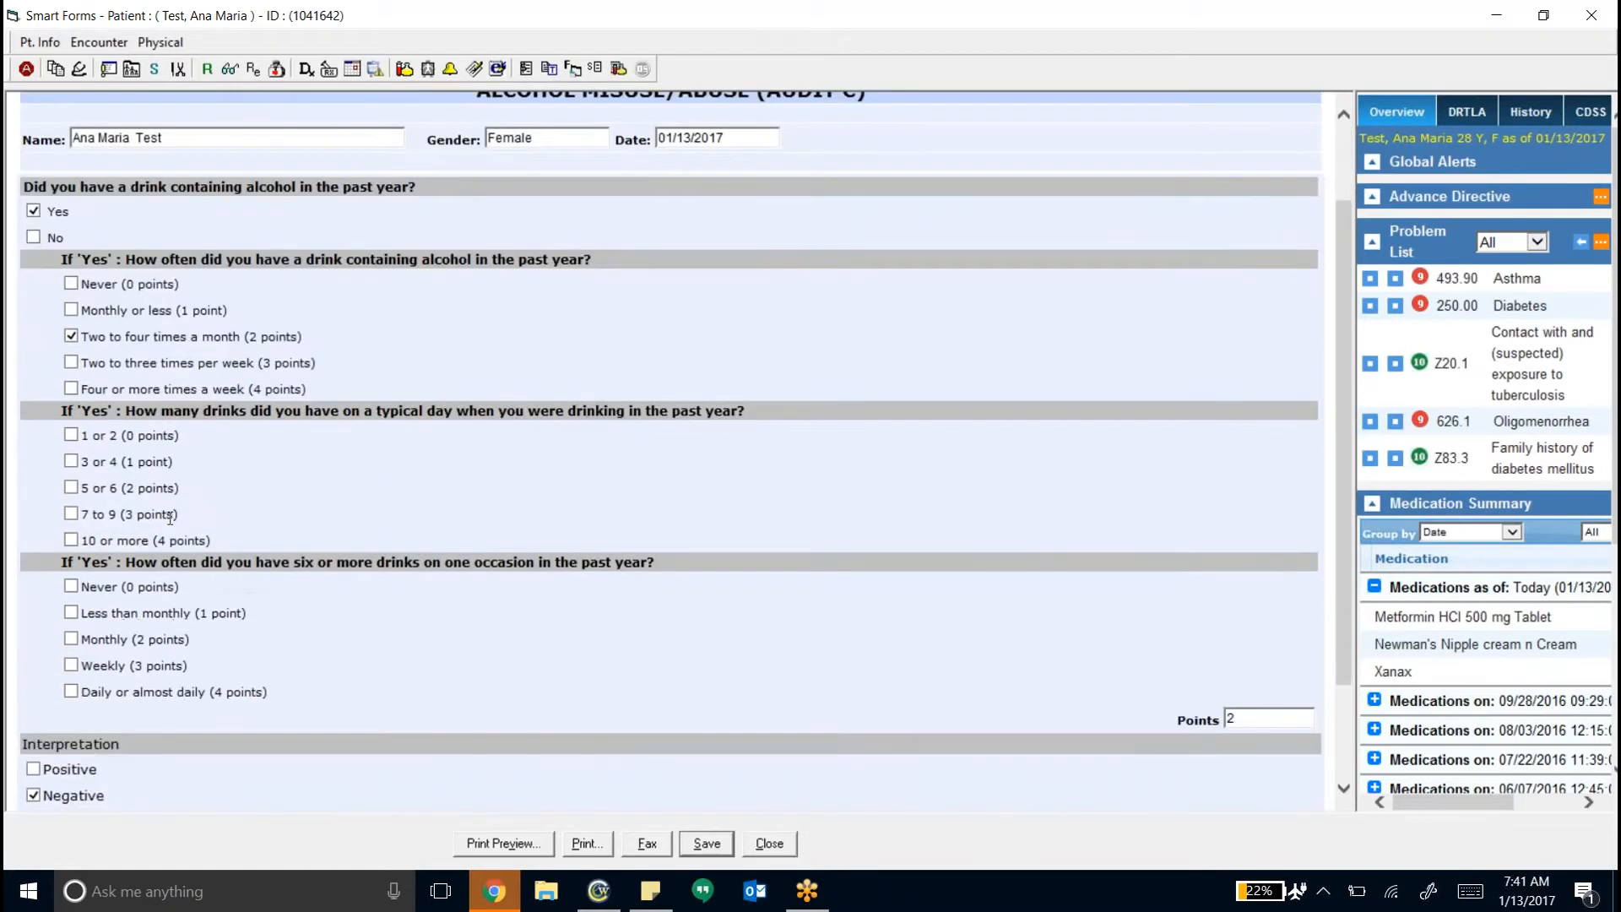
pyautogui.click(72, 488)
pyautogui.click(71, 639)
pyautogui.scroll(-4, 244, 664)
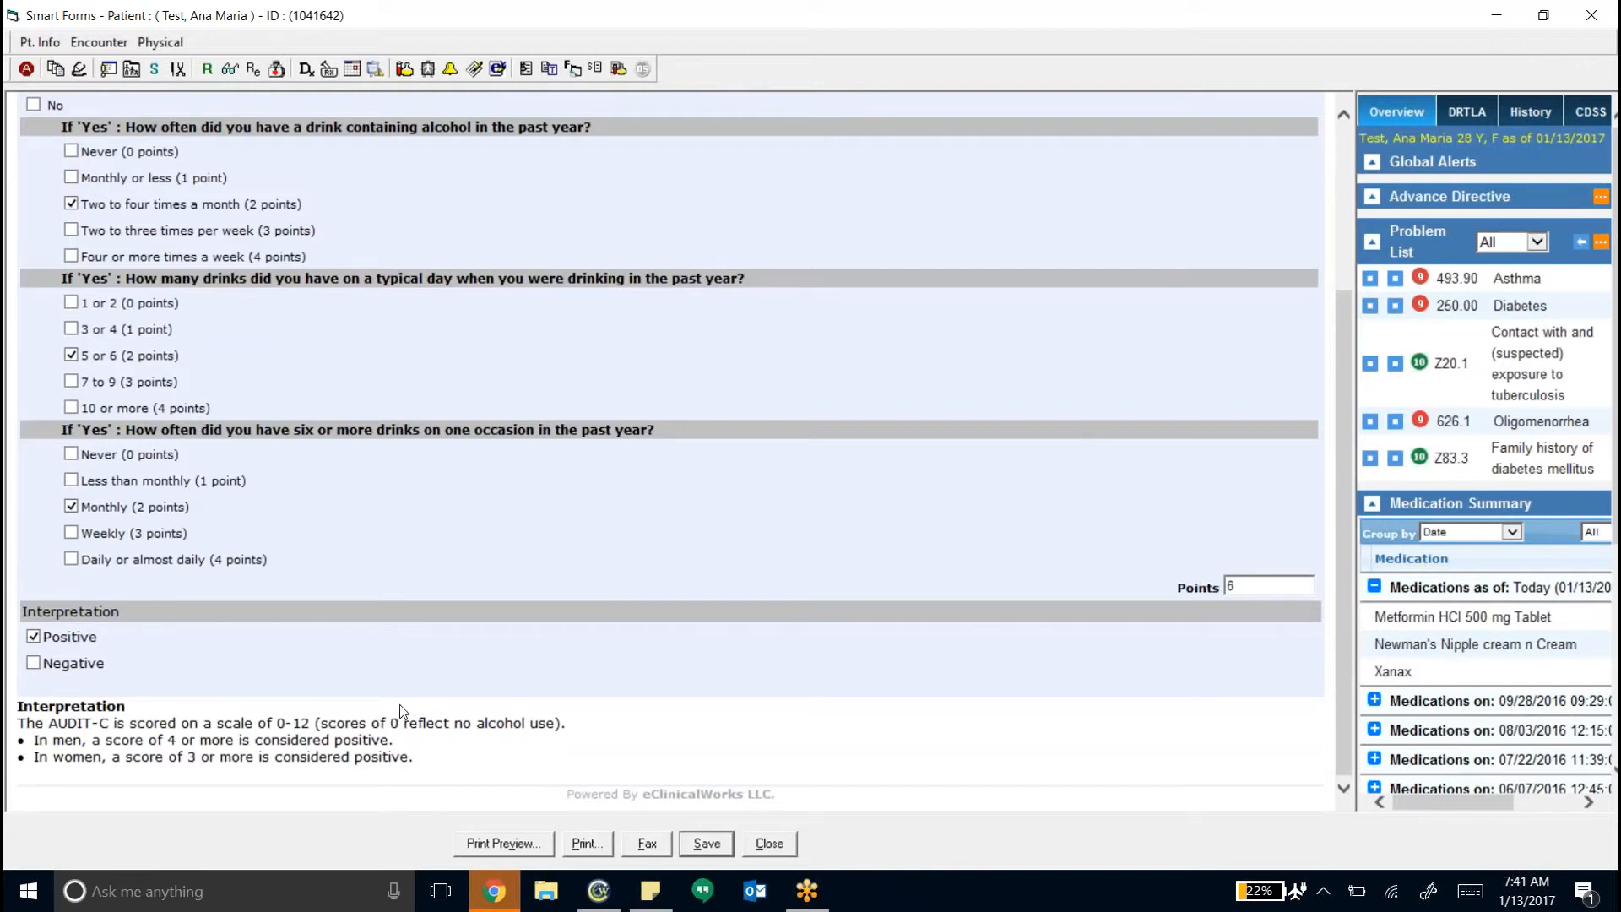
# Check the Audit-C answers and interpretation and save the form to the progress note
pyautogui.scroll(7, 399, 704)
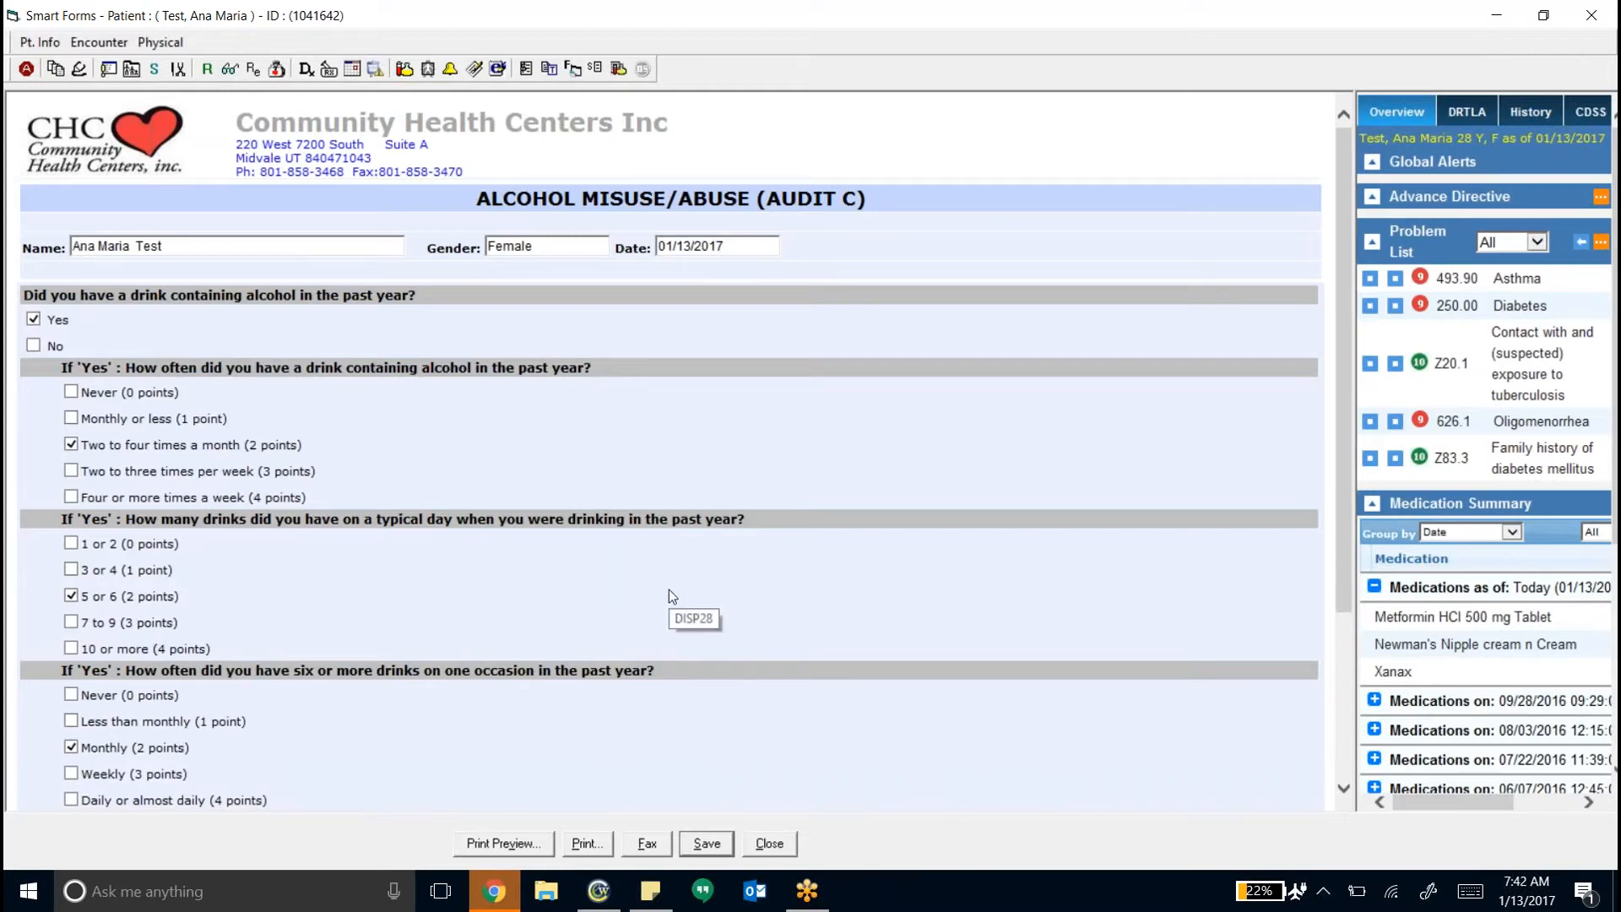
pyautogui.scroll(-3, 285, 564)
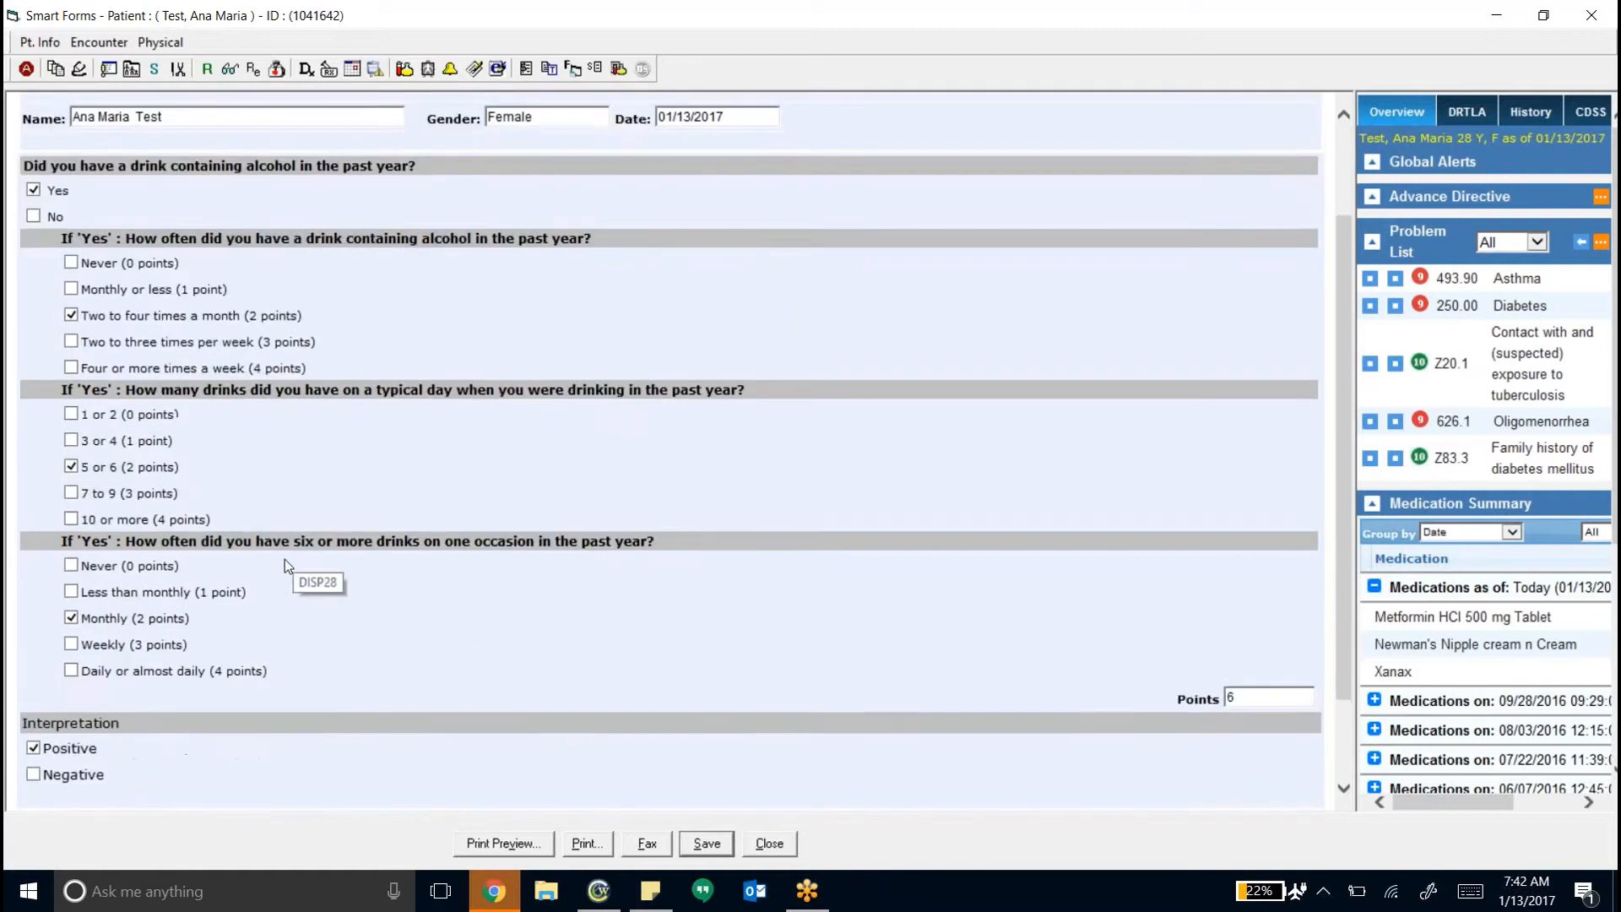
pyautogui.scroll(-3, 286, 559)
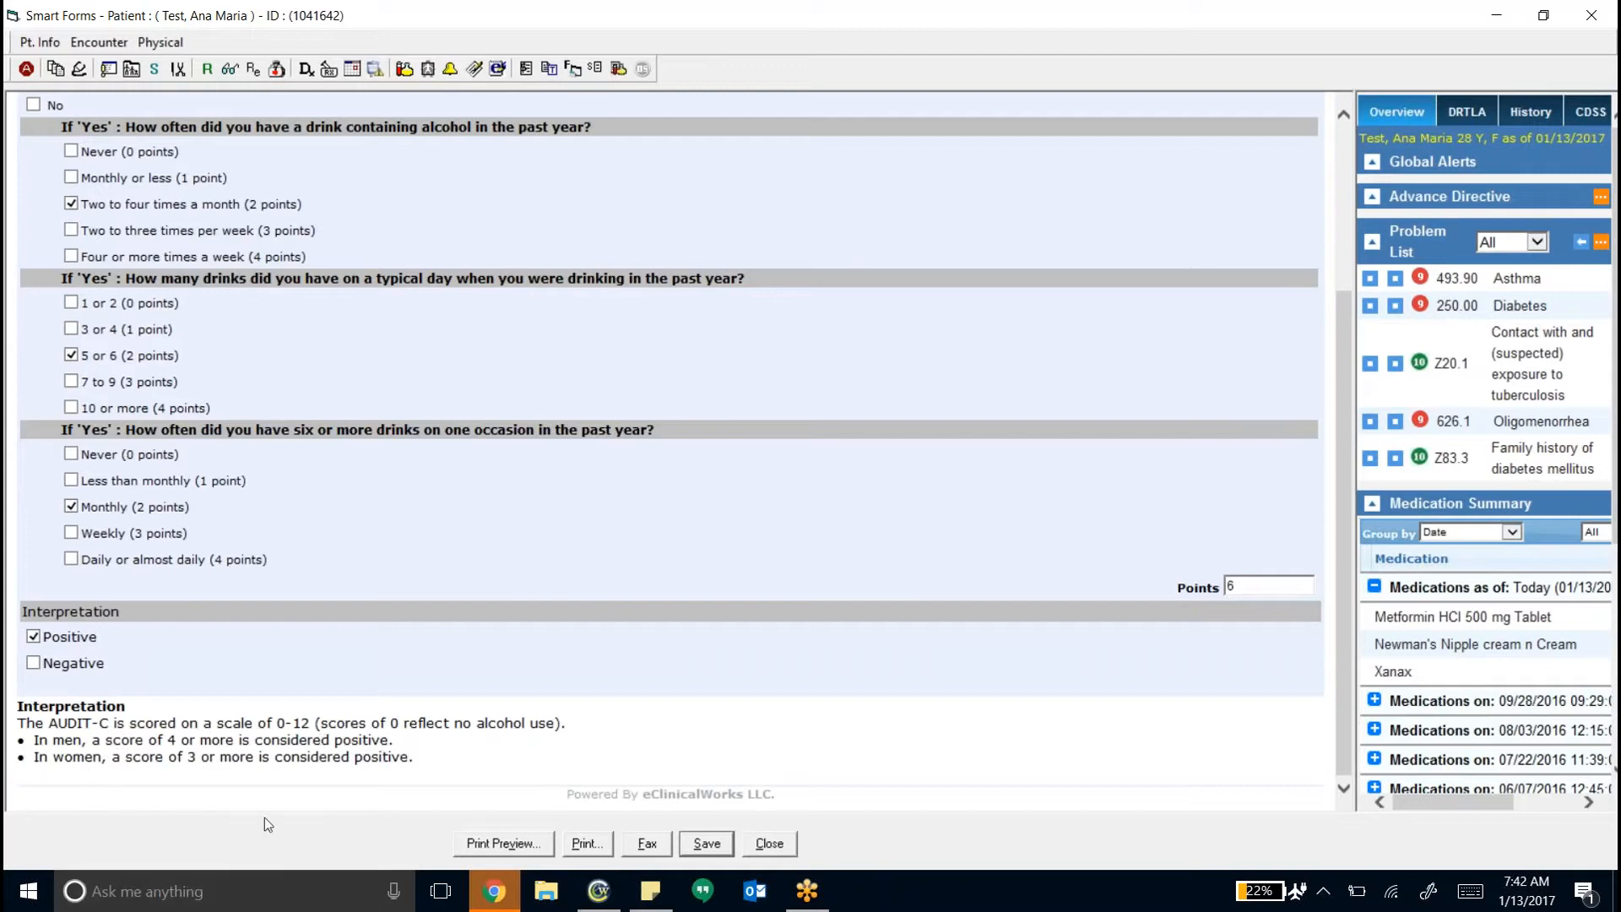
pyautogui.click(702, 846)
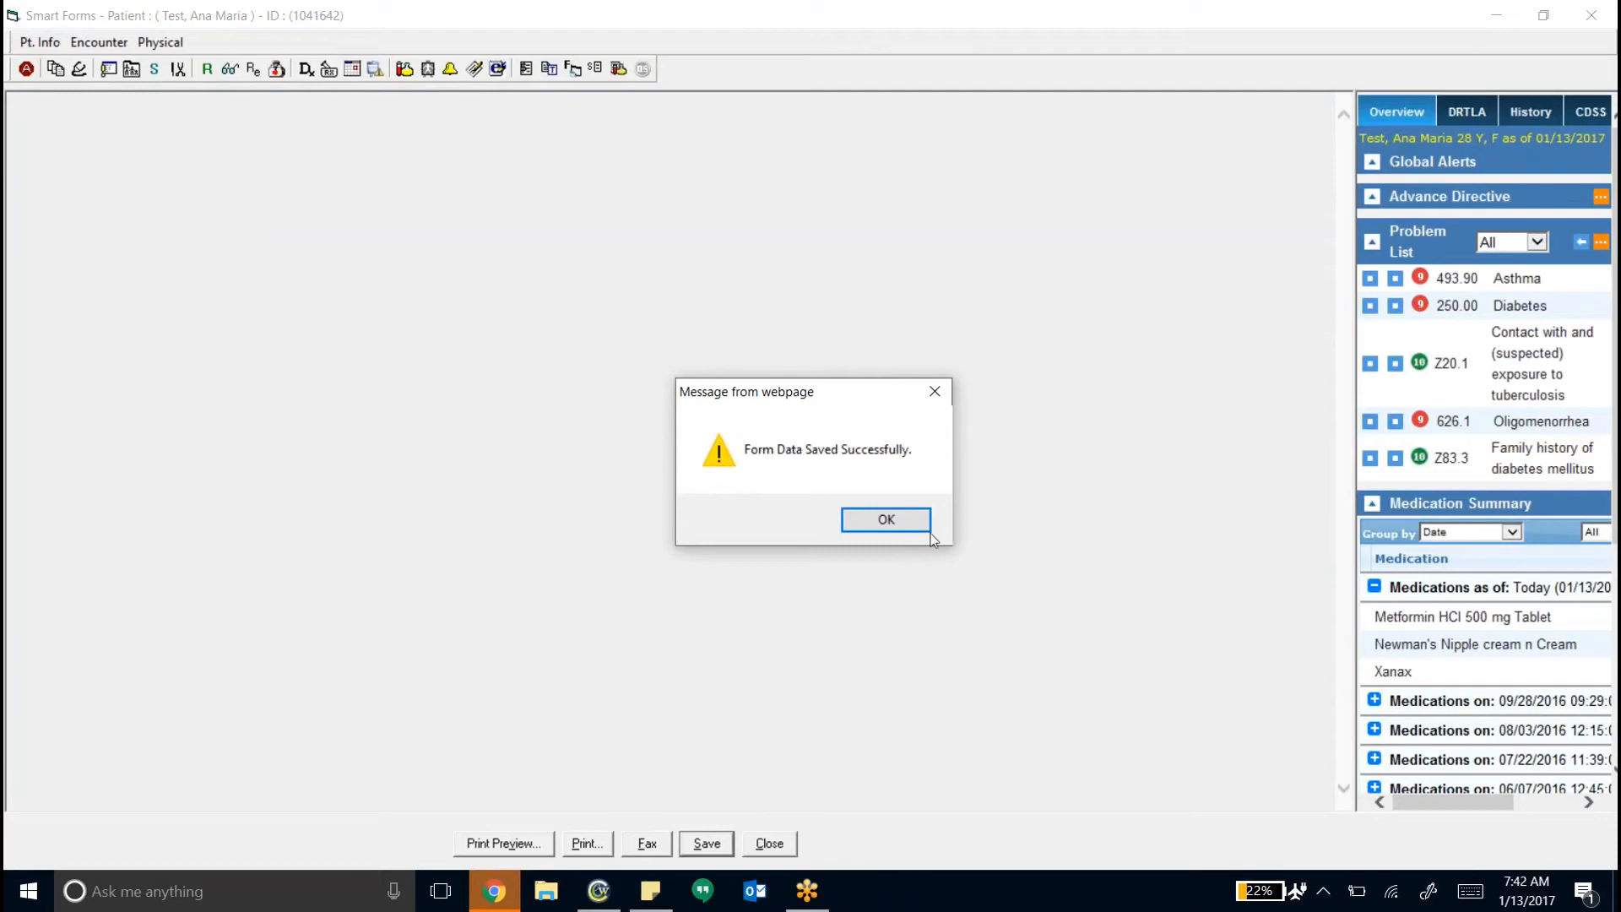
pyautogui.click(870, 522)
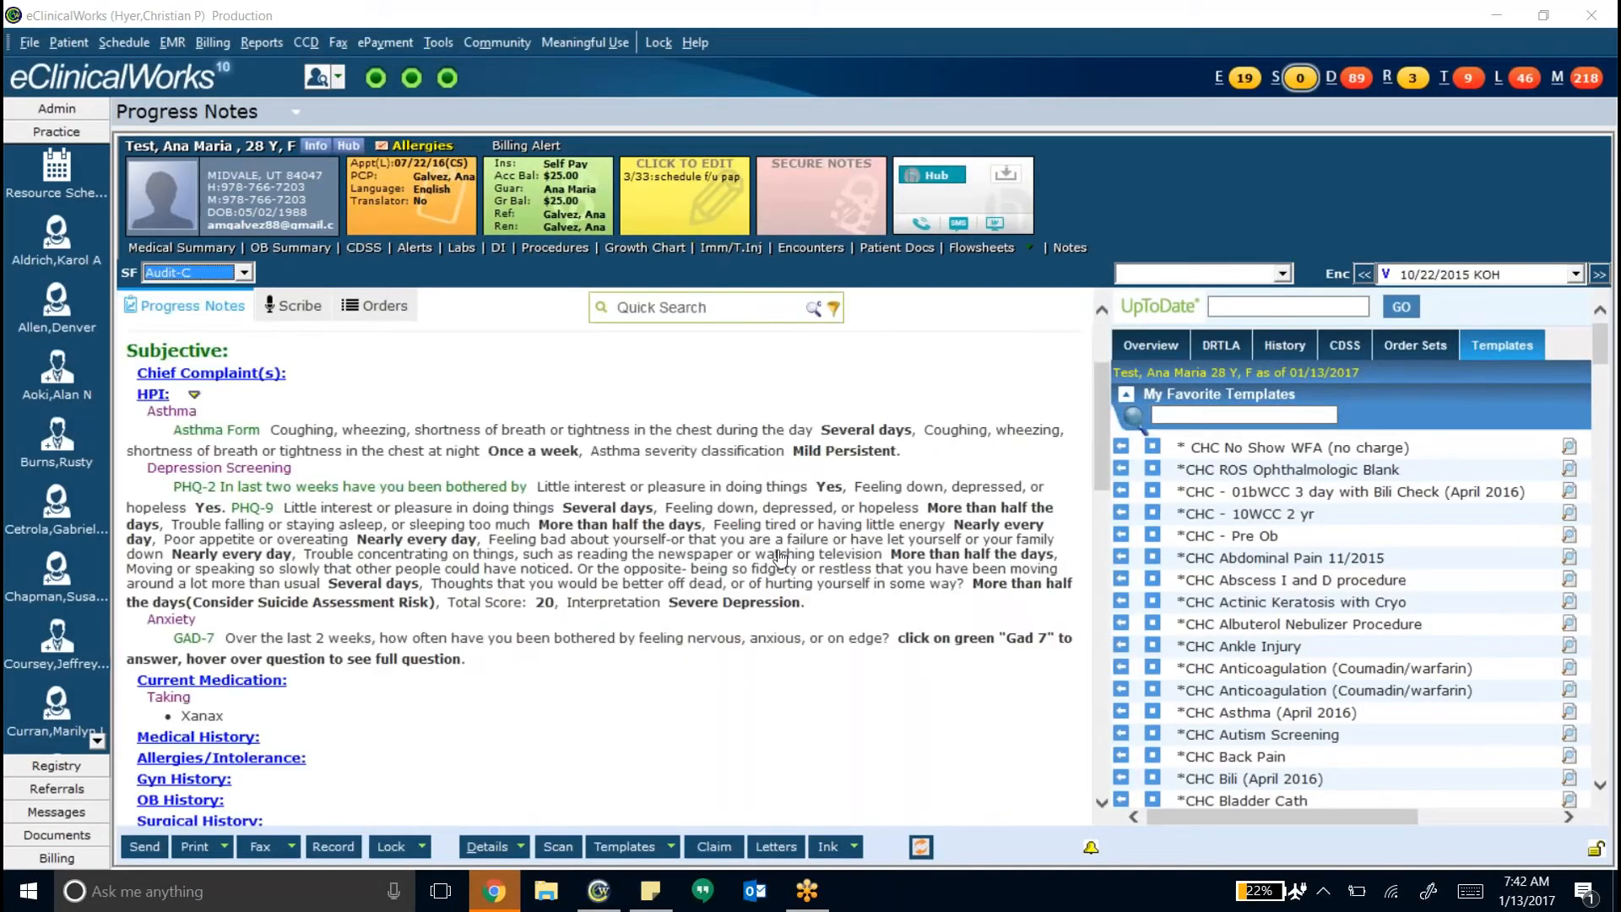
# Review the Alcohol Screening entry and the other Social History entries in the progress note
pyautogui.click(634, 701)
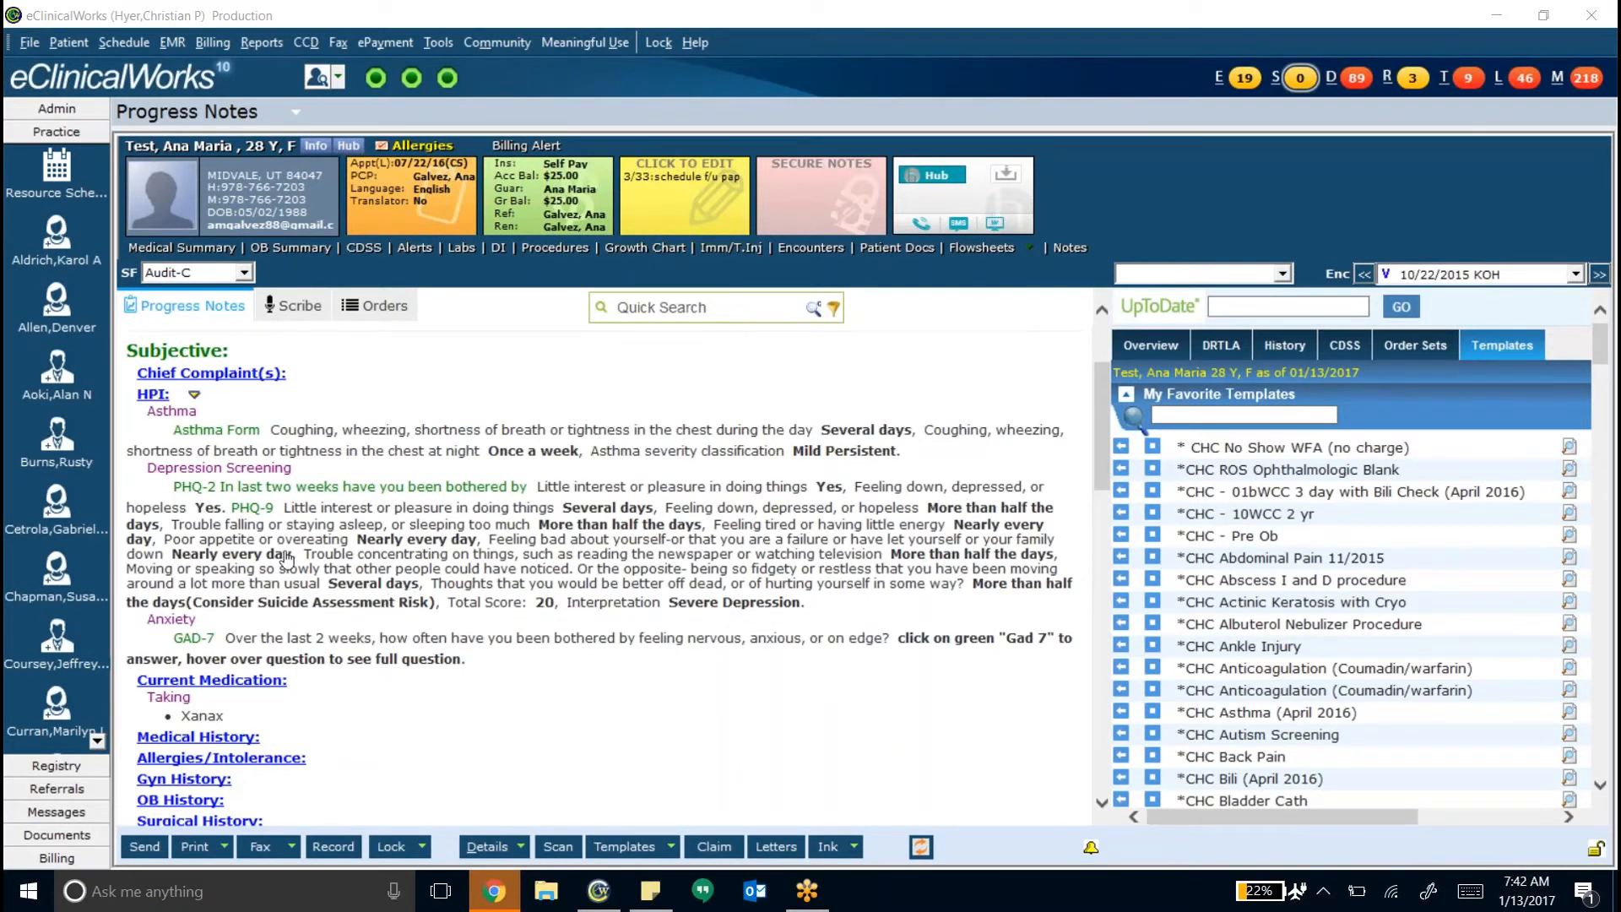
pyautogui.scroll(3, 253, 549)
pyautogui.scroll(1, 241, 536)
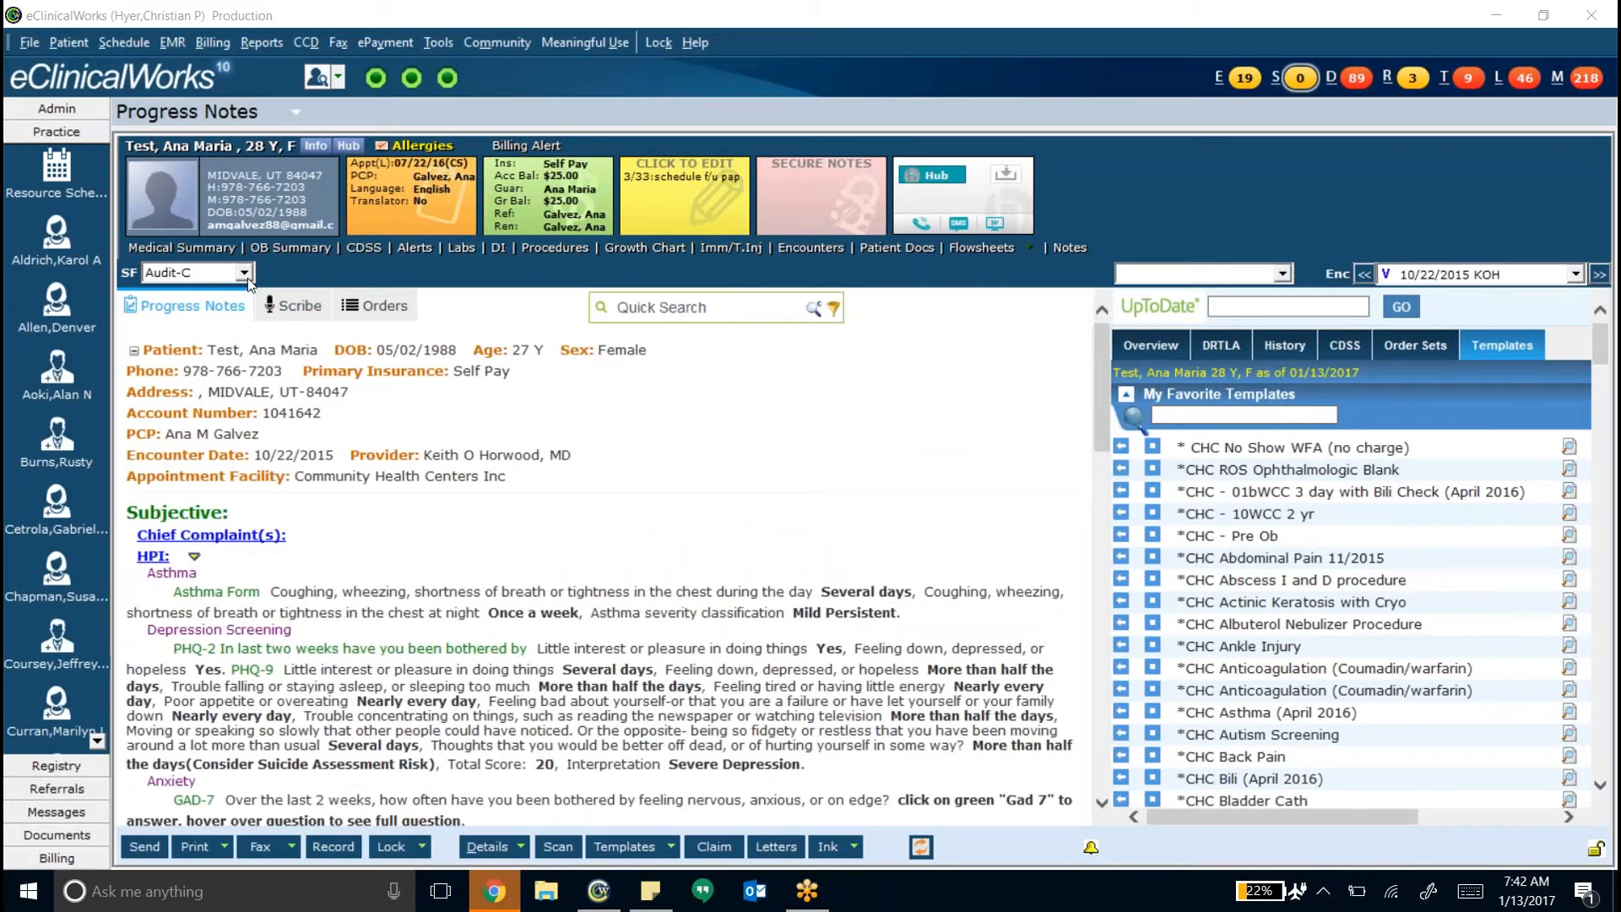
pyautogui.scroll(-10, 599, 574)
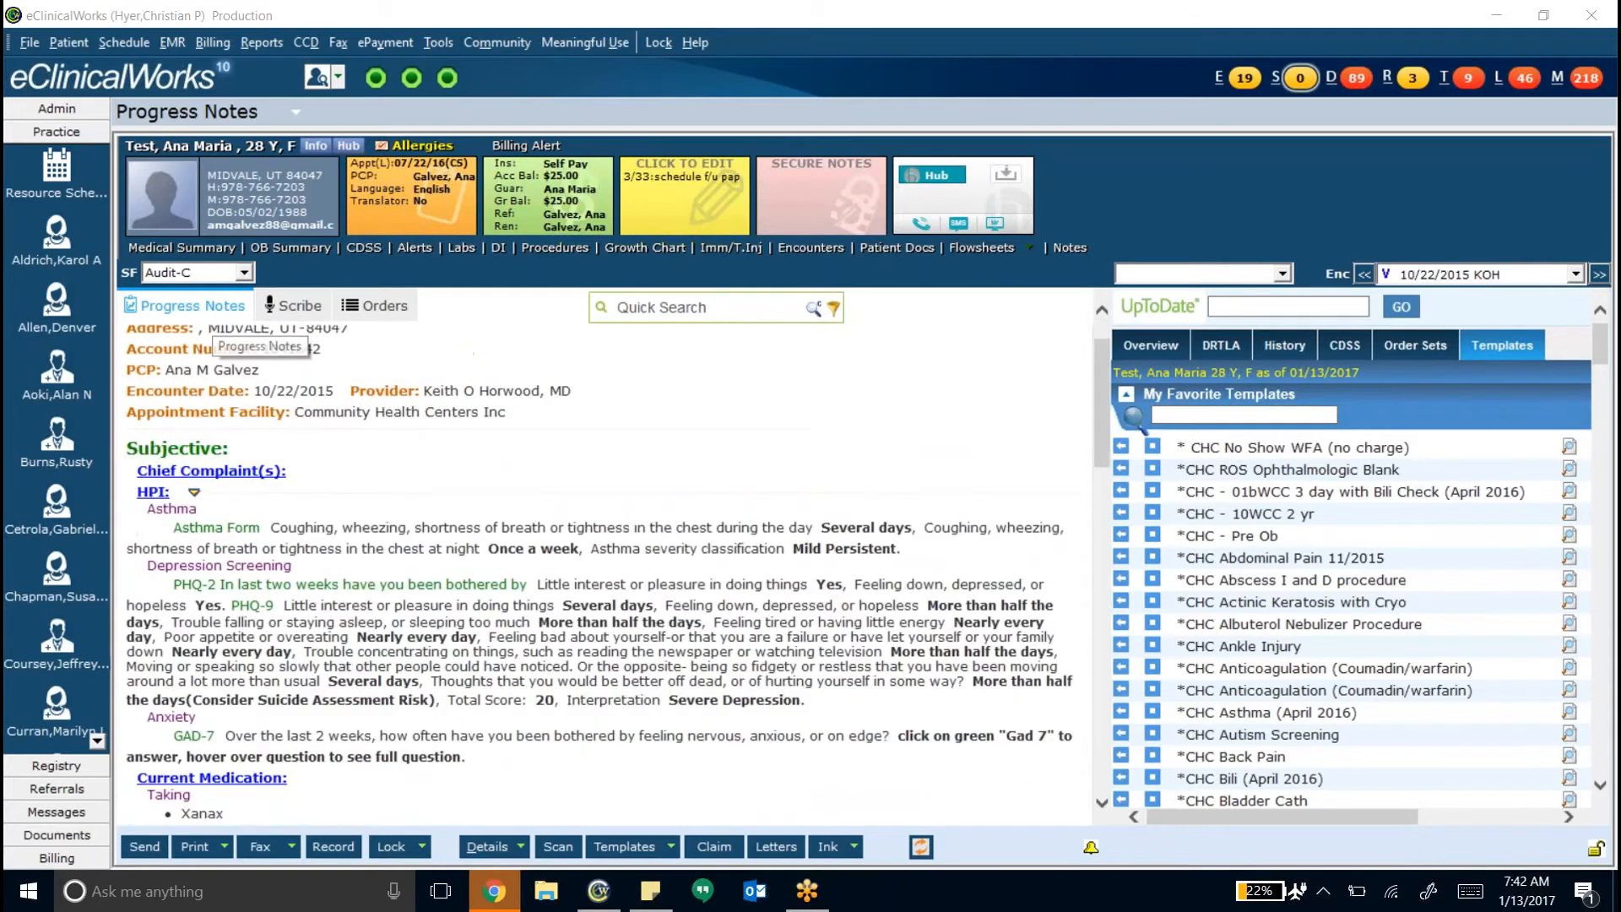
pyautogui.scroll(-2, 344, 578)
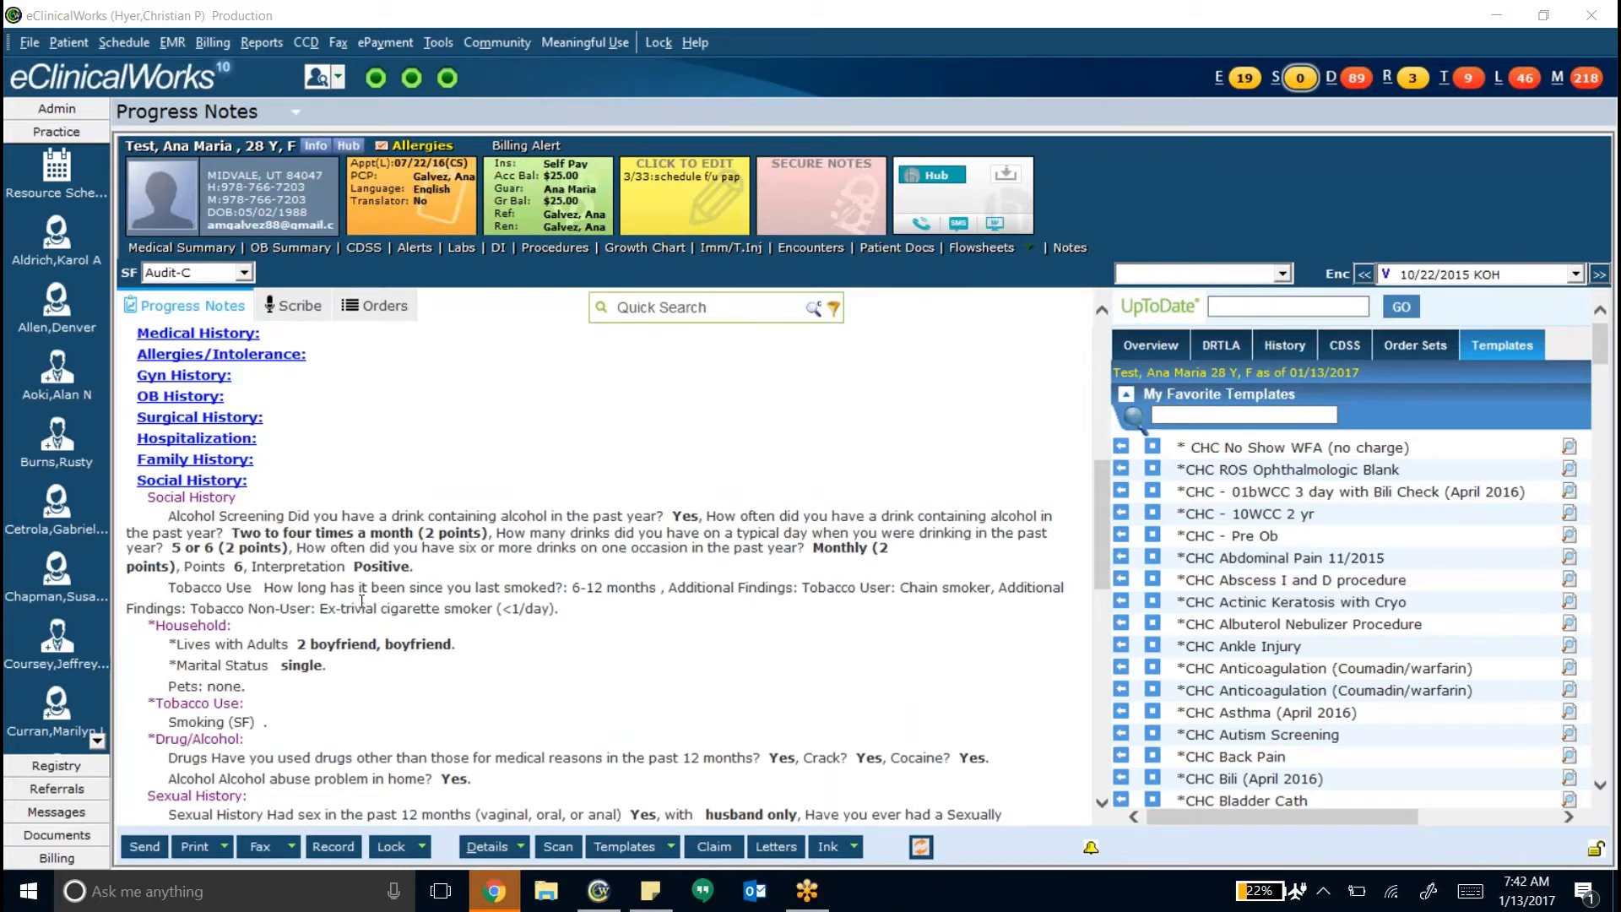
pyautogui.scroll(-1, 449, 722)
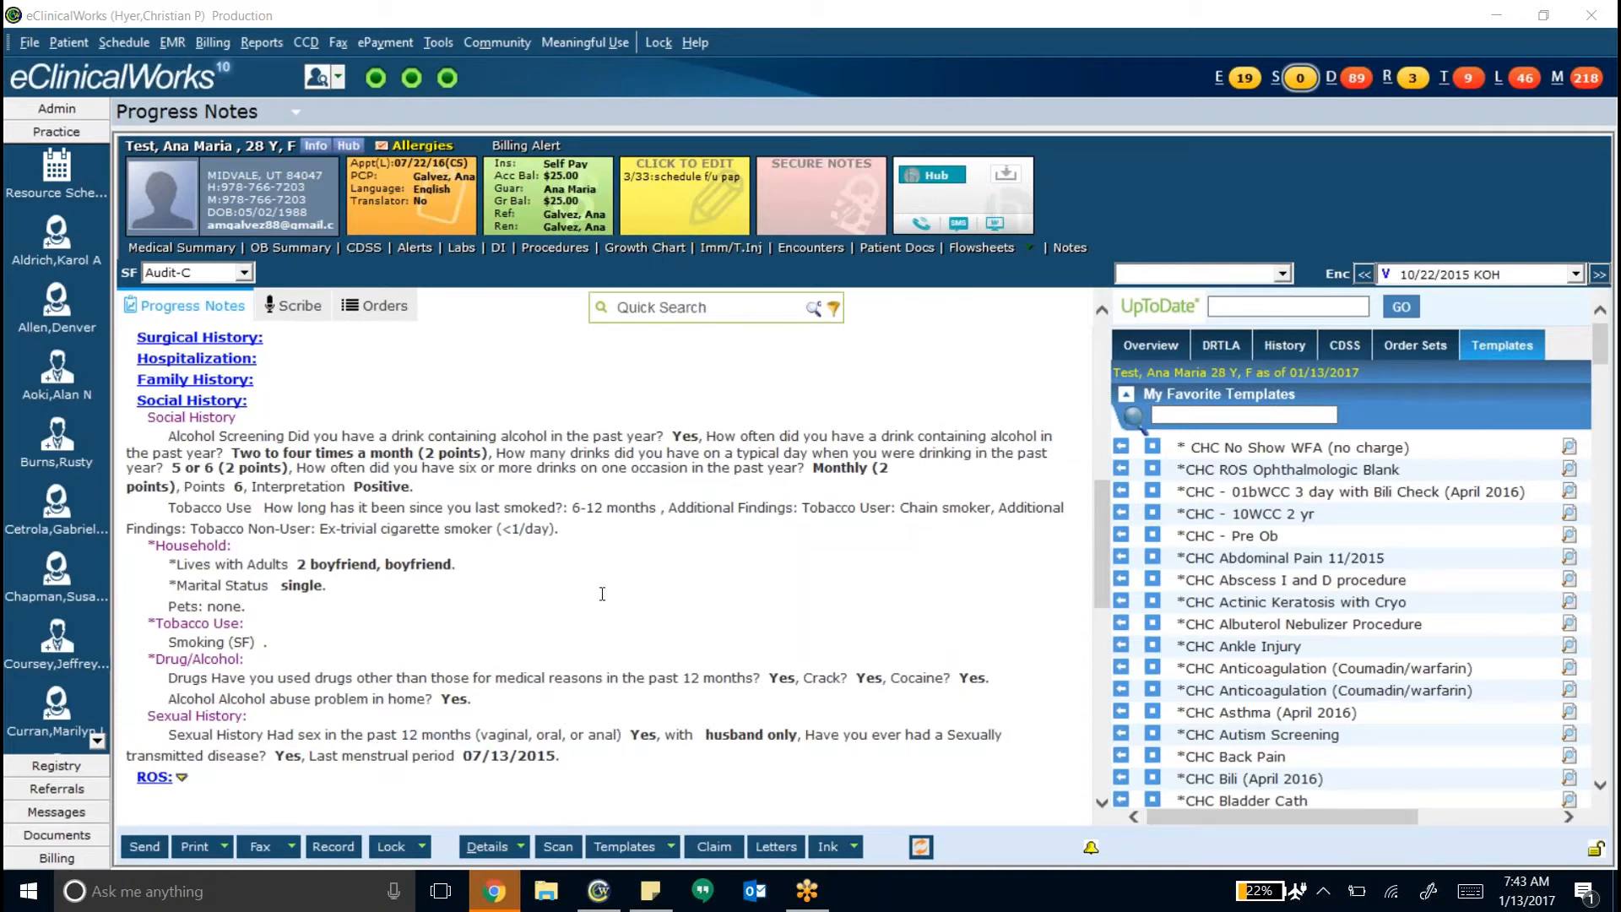
pyautogui.scroll(10, 601, 605)
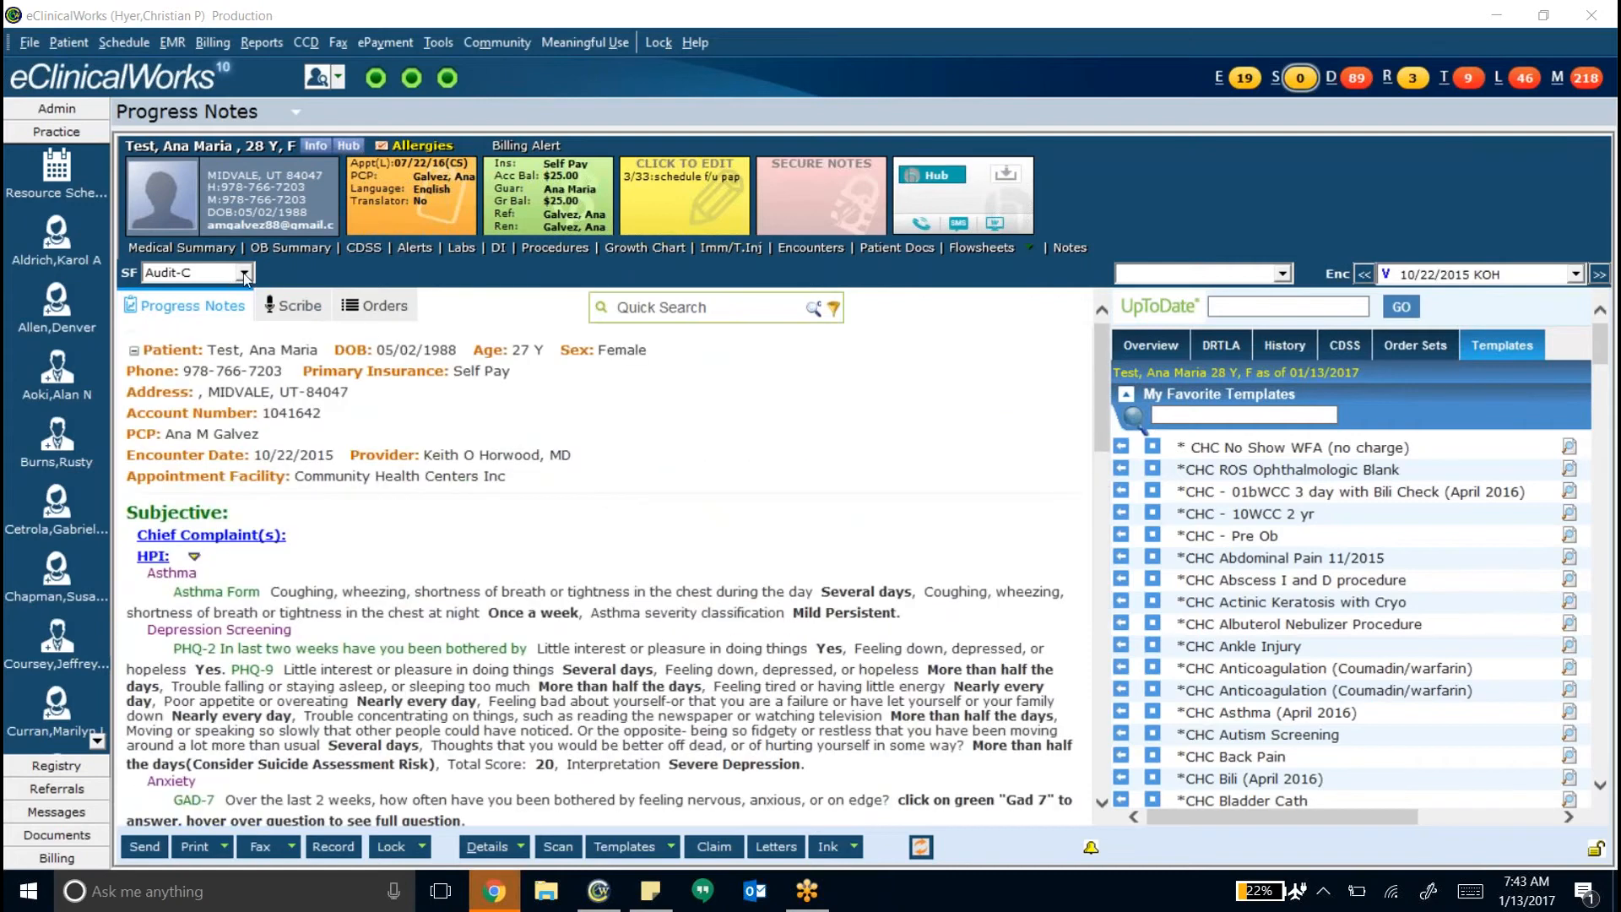
pyautogui.click(243, 272)
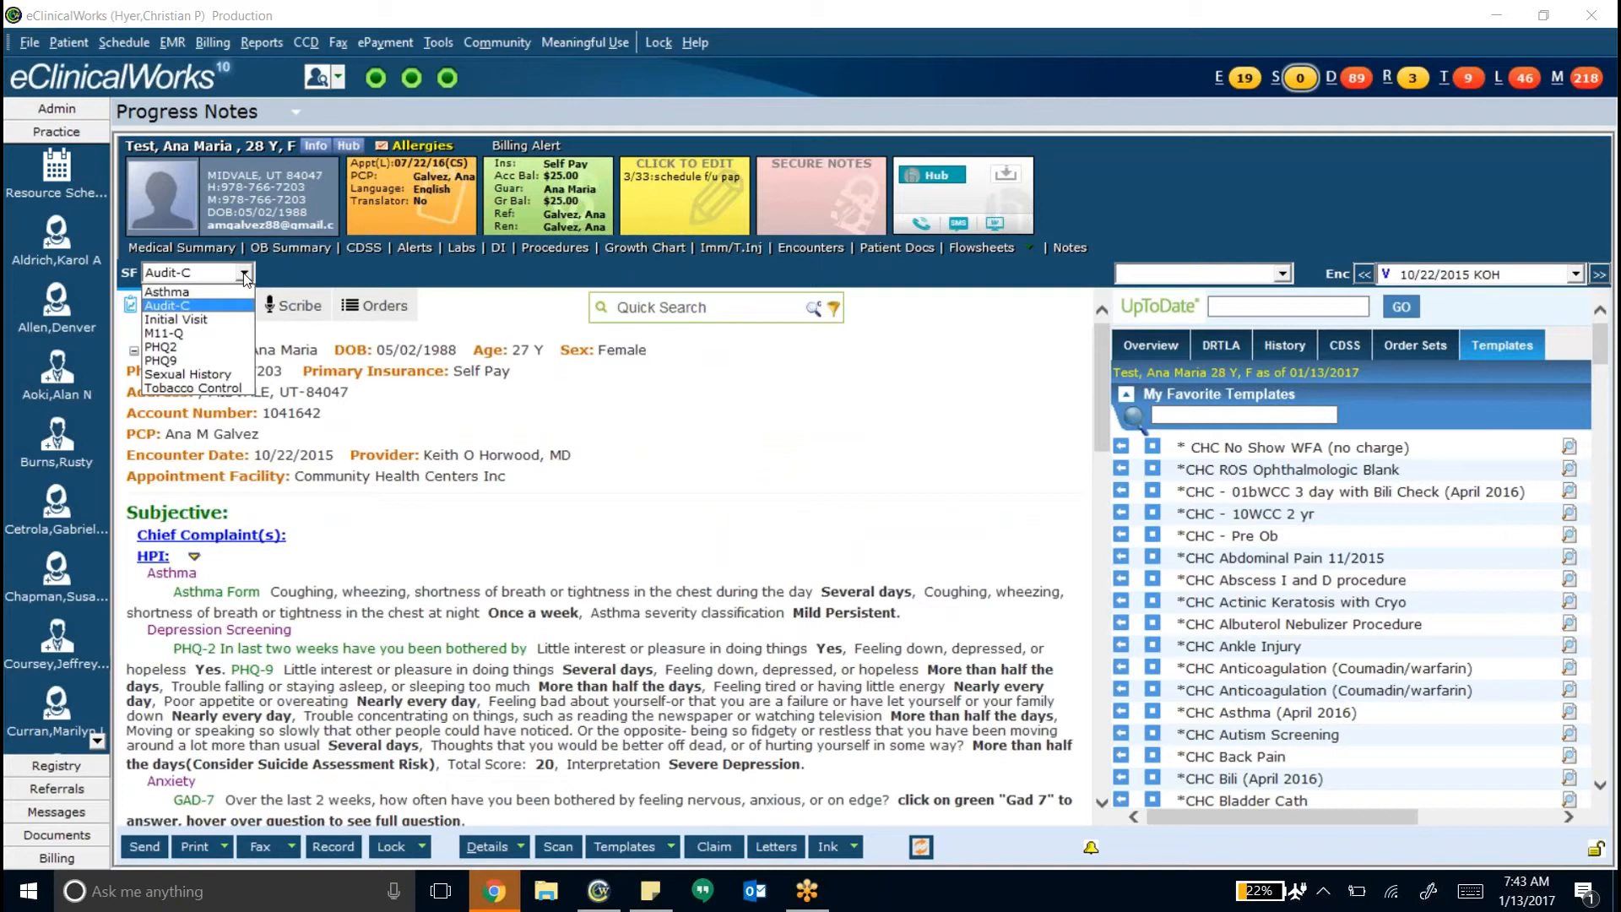
pyautogui.click(444, 513)
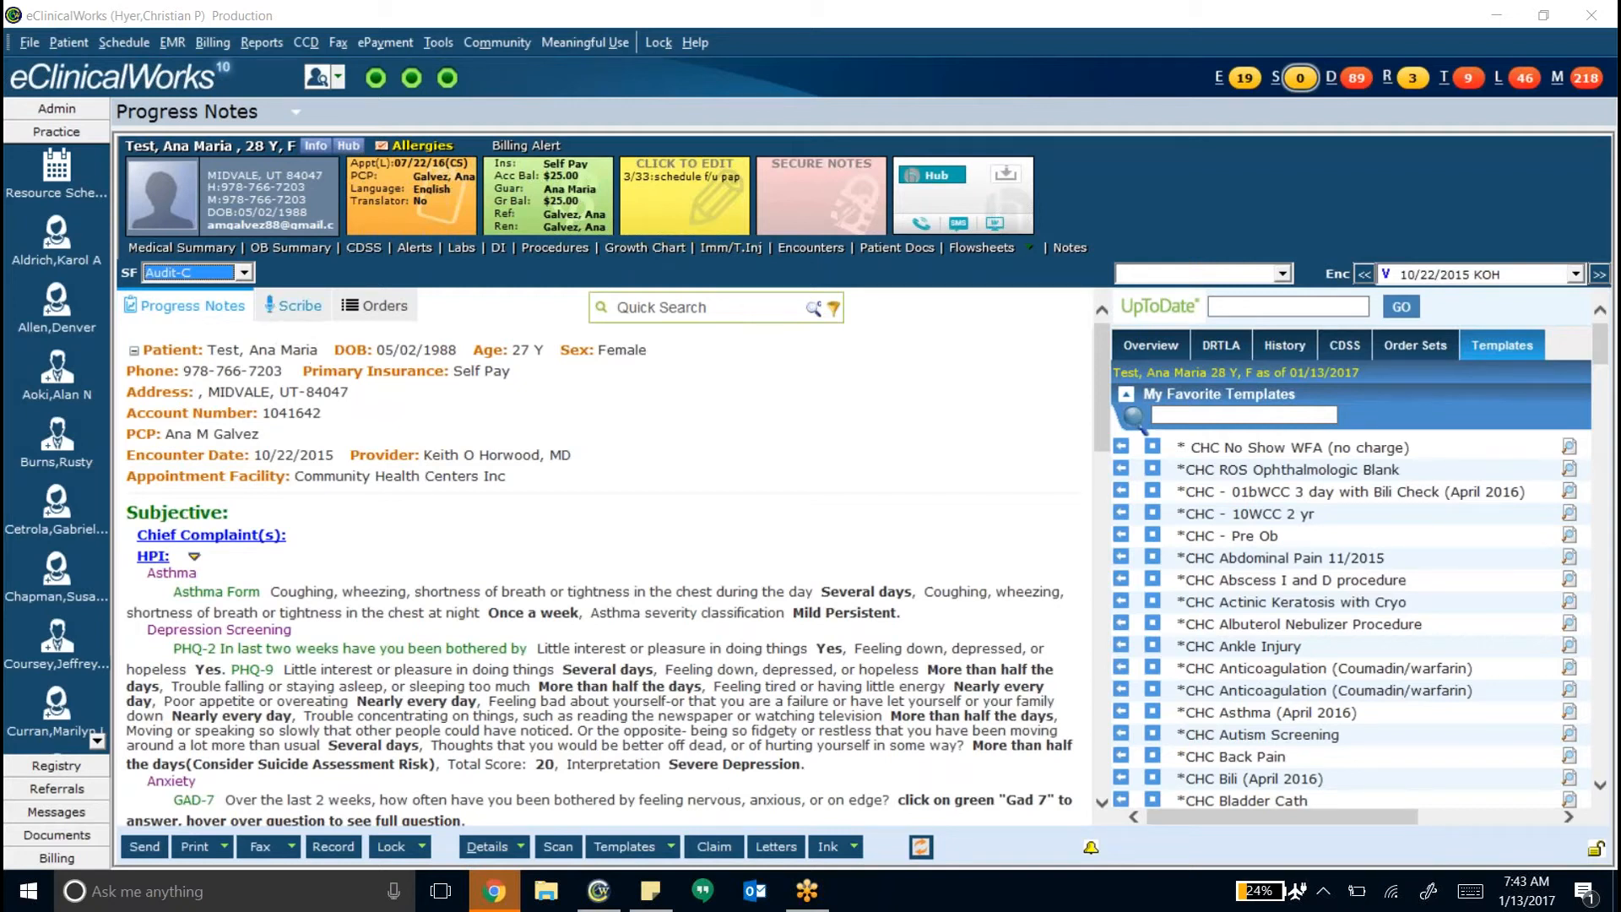
pyautogui.click(244, 273)
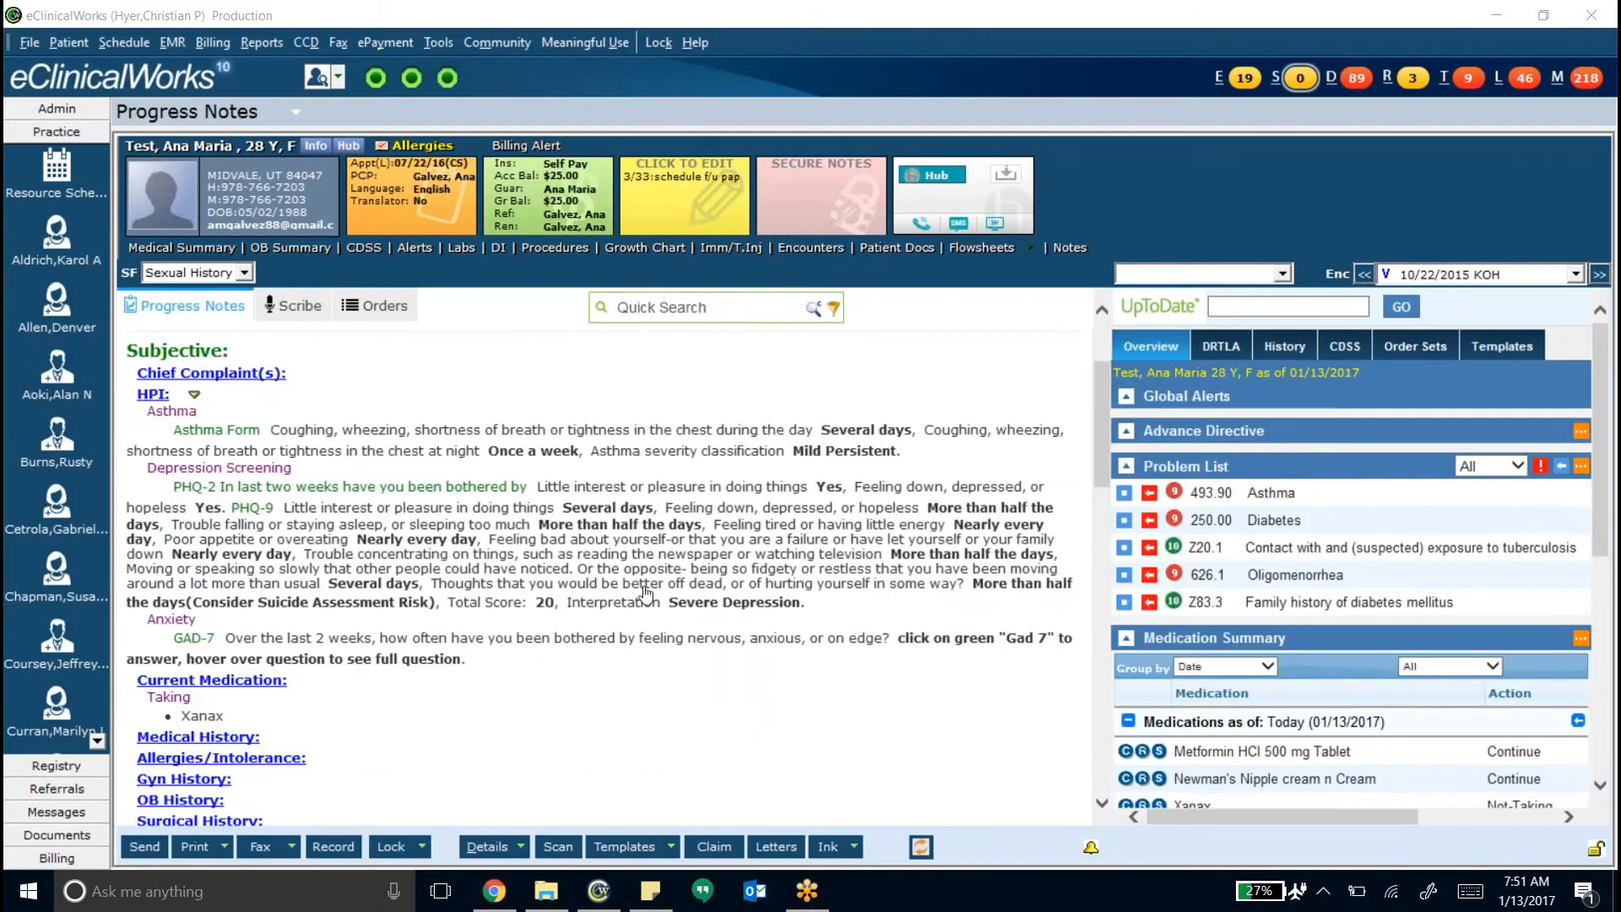
# Open the Sexual History smart form, save it to the progress note and review the Social History section
pyautogui.scroll(3, 591, 667)
pyautogui.scroll(-3, 455, 582)
pyautogui.scroll(-5, 417, 555)
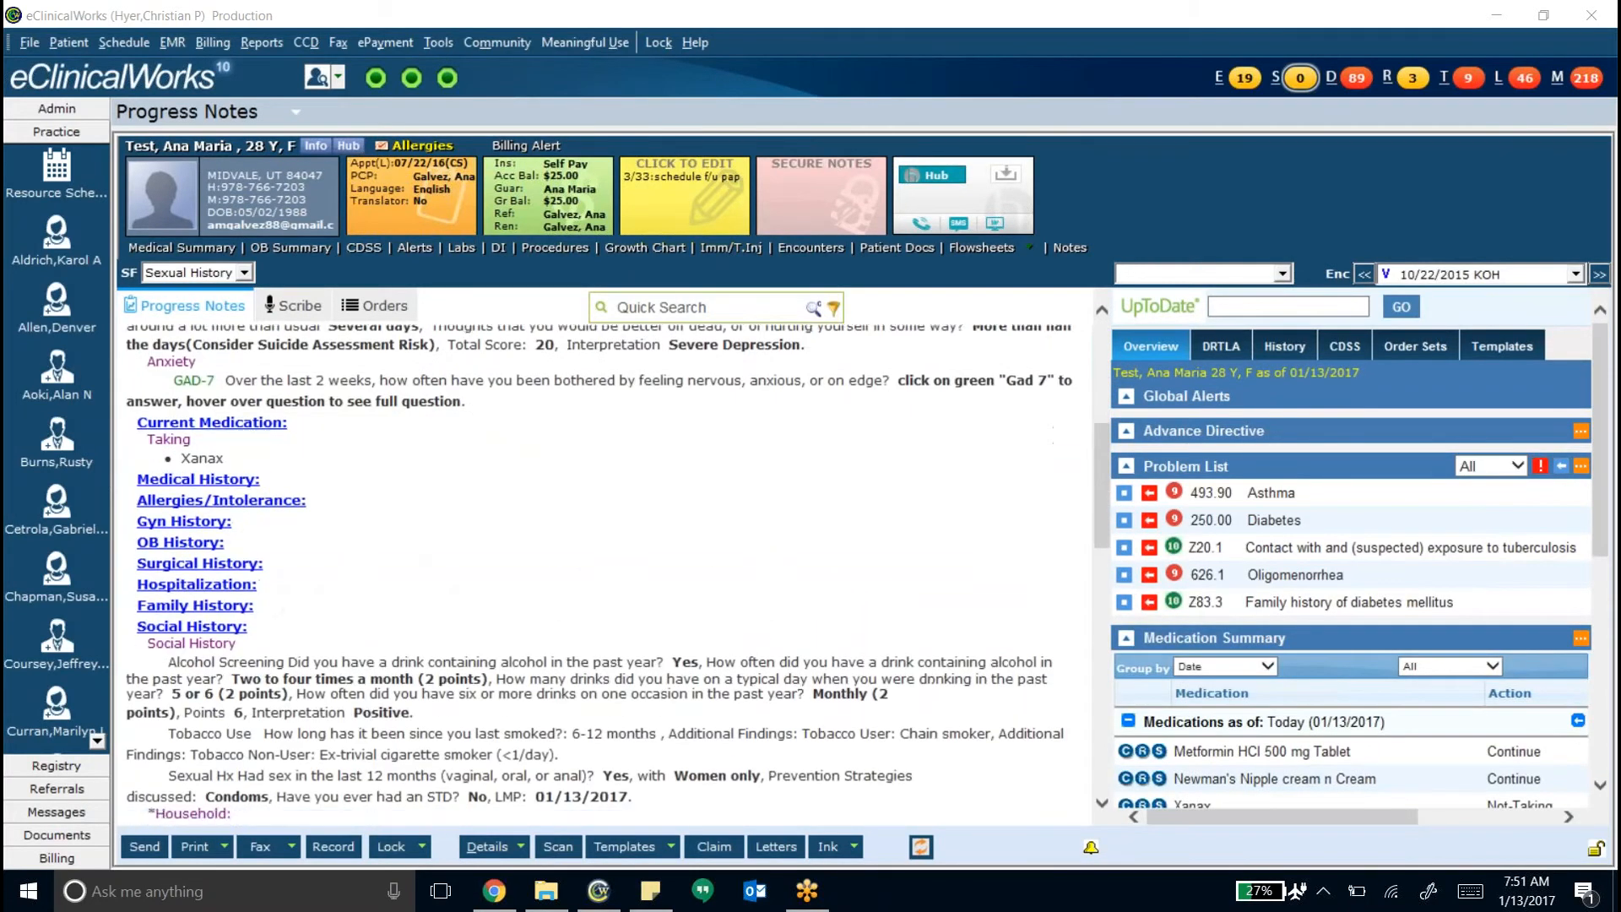
pyautogui.scroll(3, 400, 535)
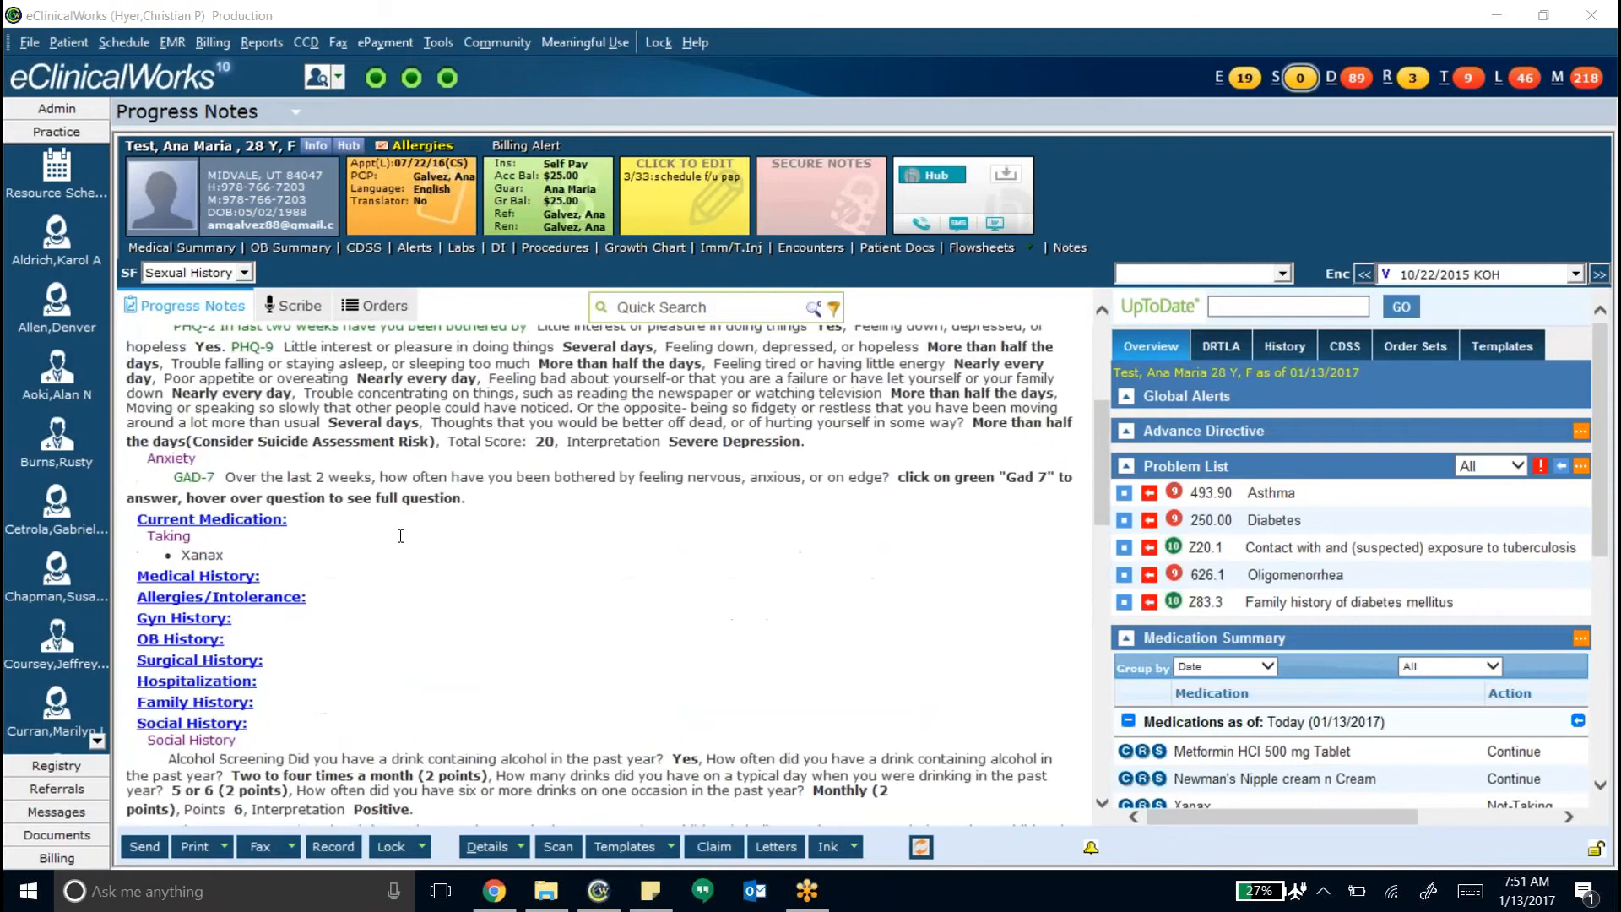
pyautogui.click(246, 274)
pyautogui.click(188, 374)
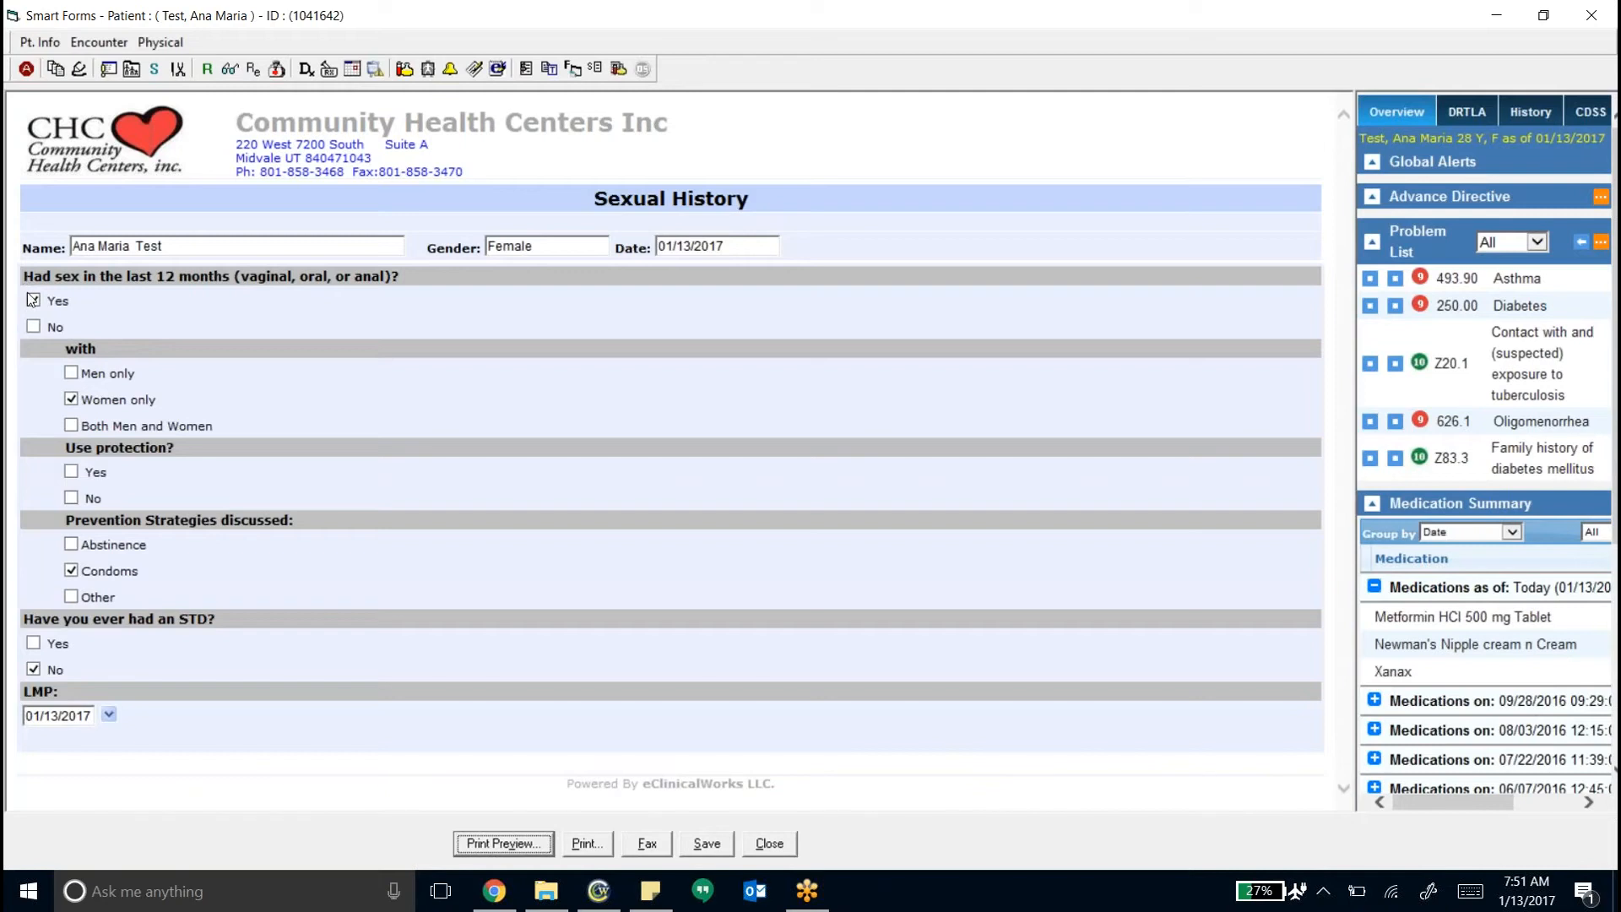
pyautogui.click(707, 842)
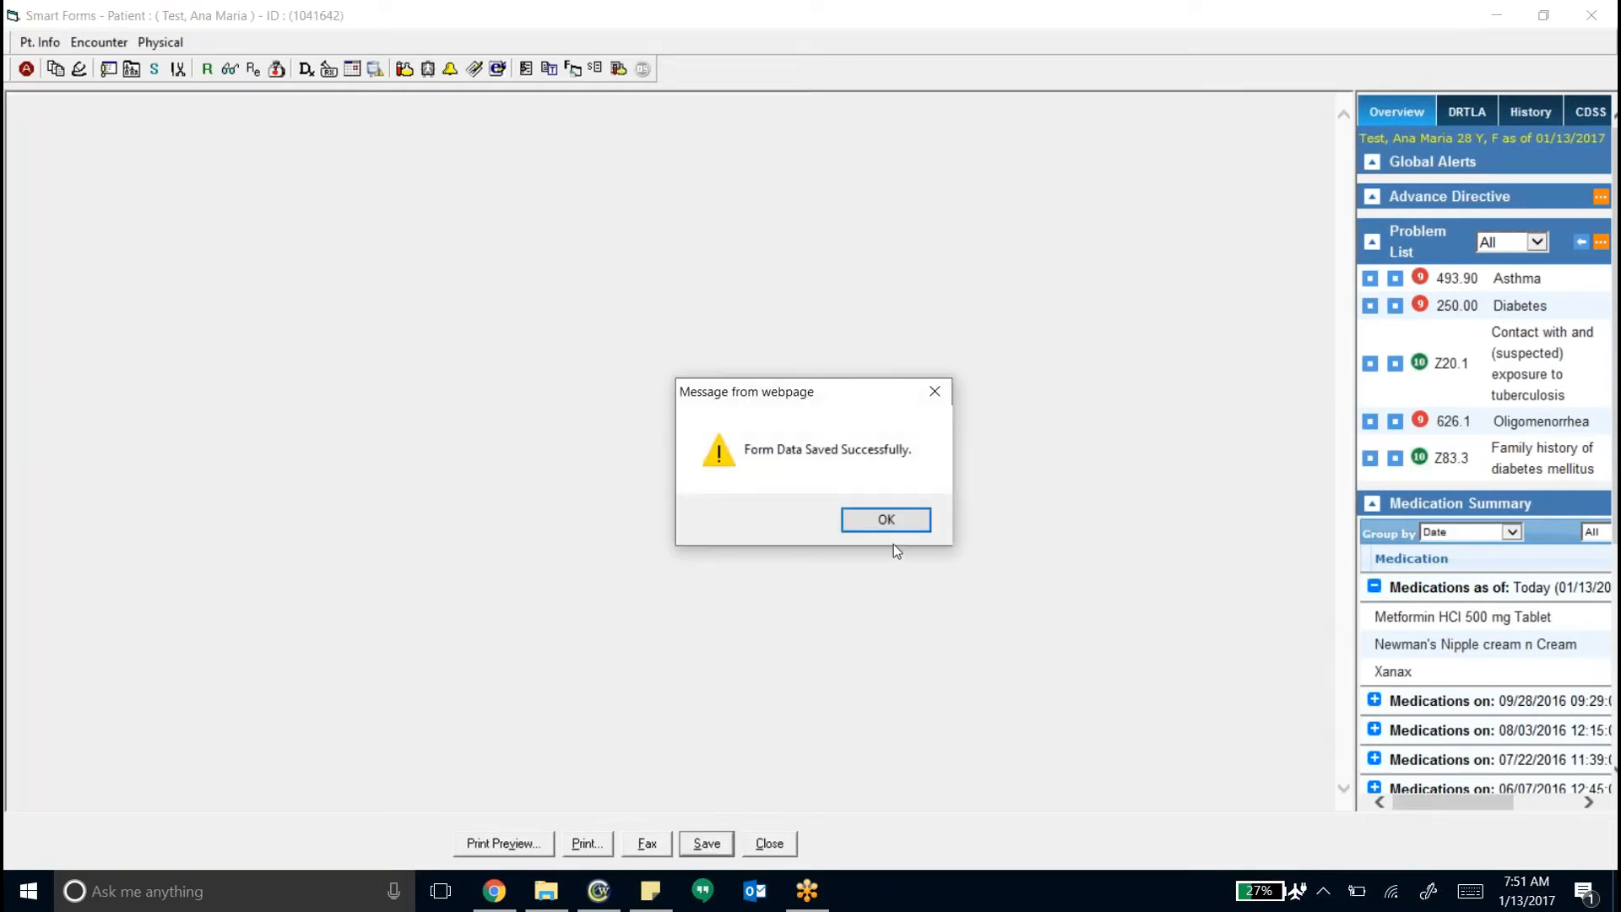
pyautogui.click(869, 524)
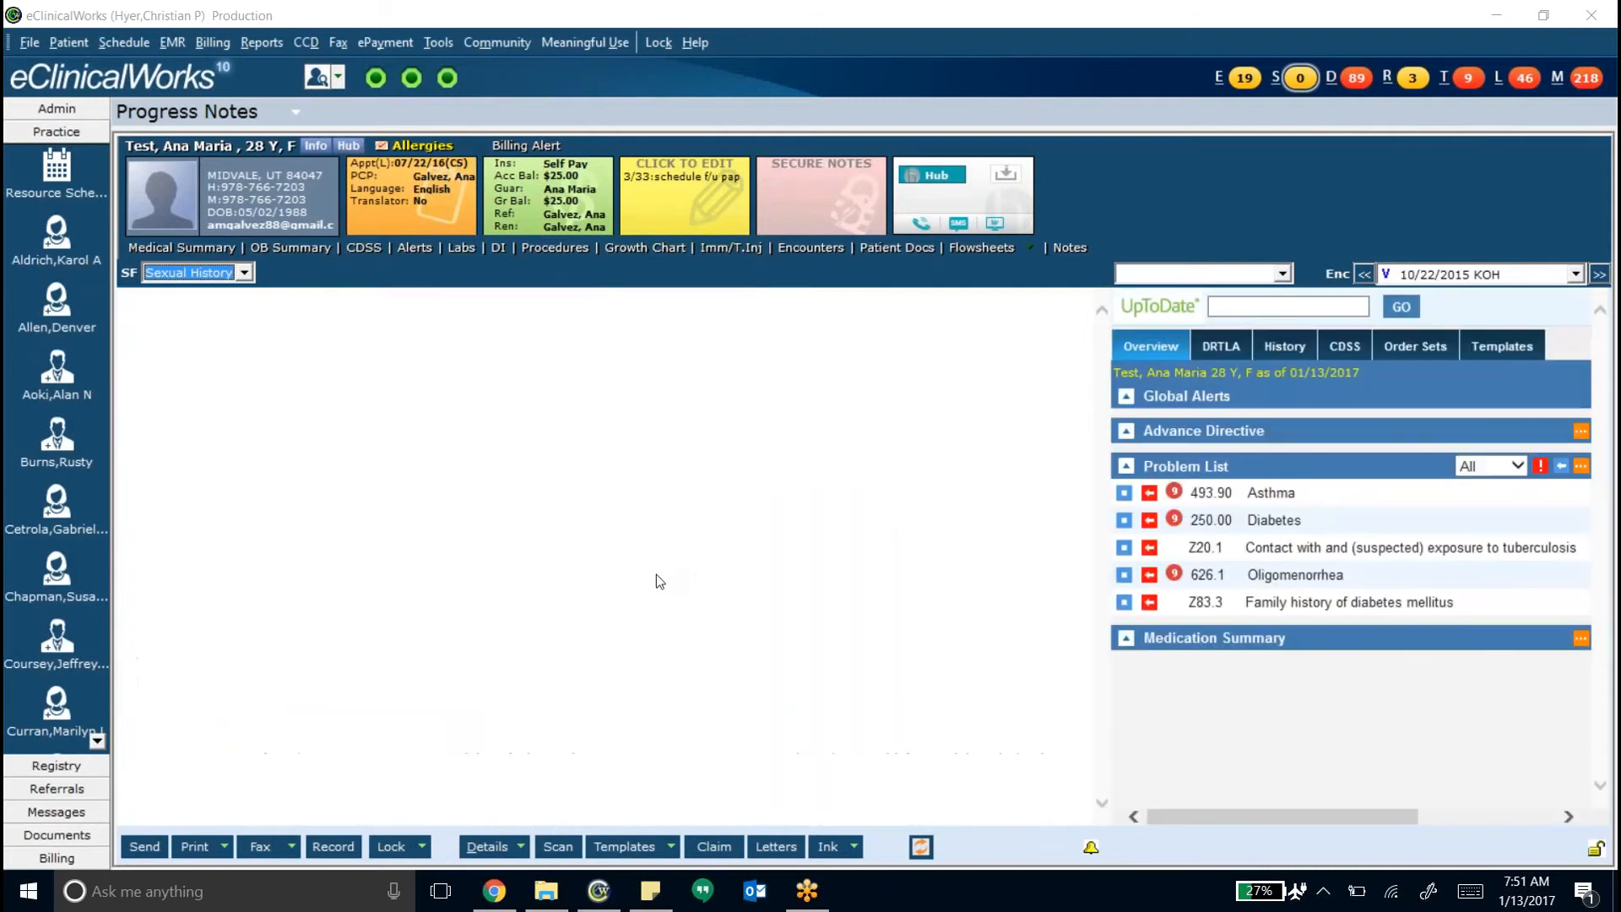
pyautogui.scroll(-8, 562, 584)
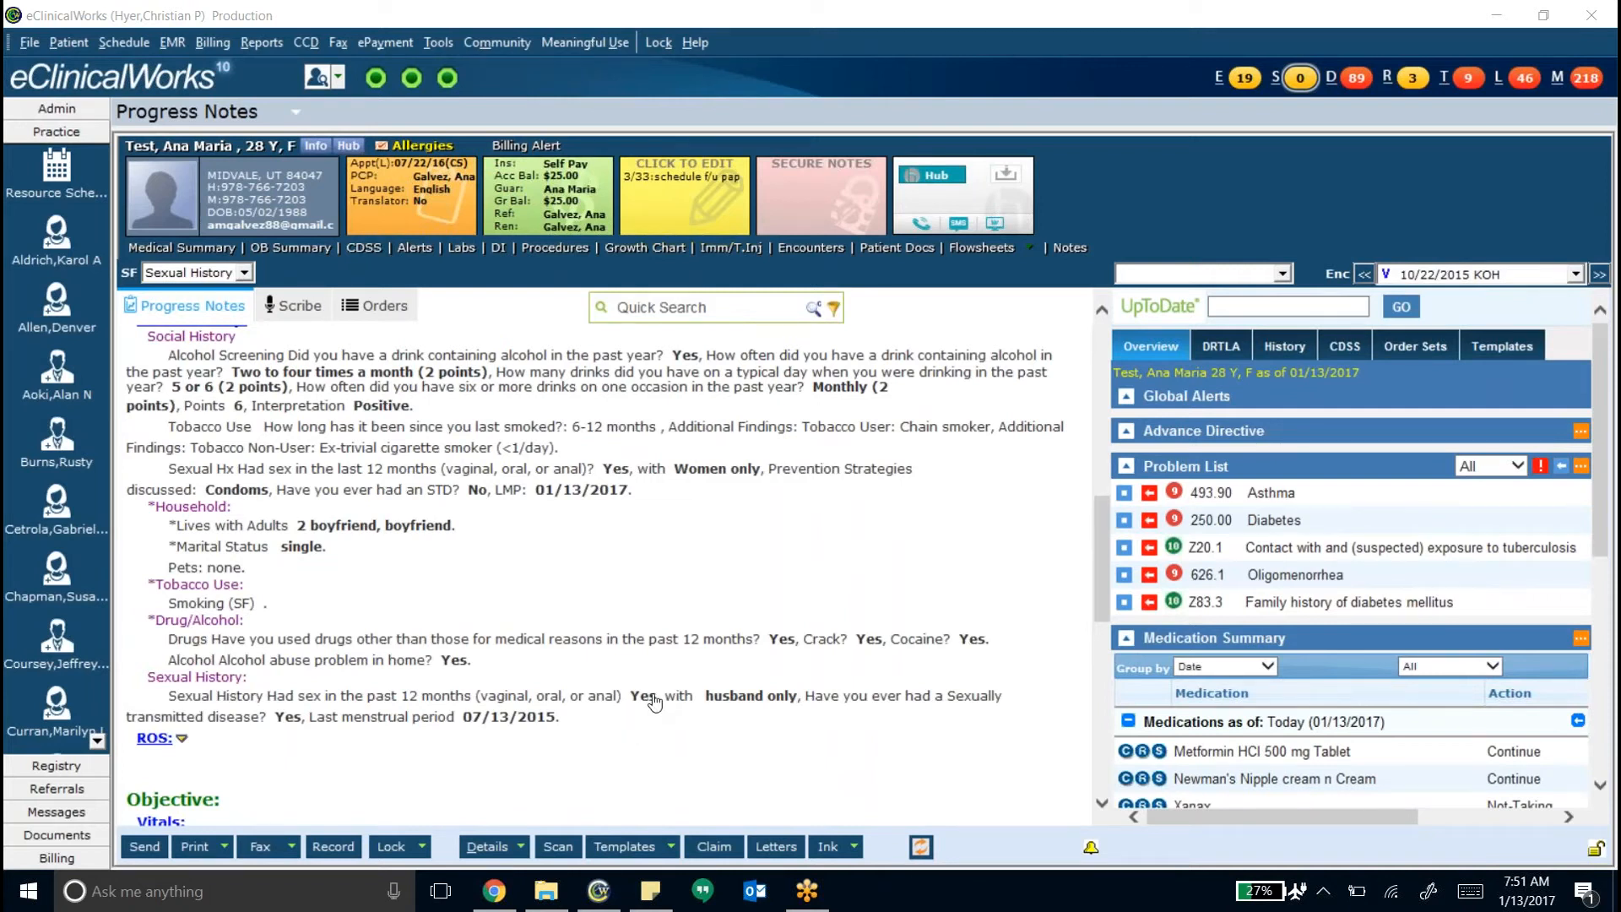
# Open the Tobacco Control smart form and mark the patient as a former smoker
pyautogui.click(244, 272)
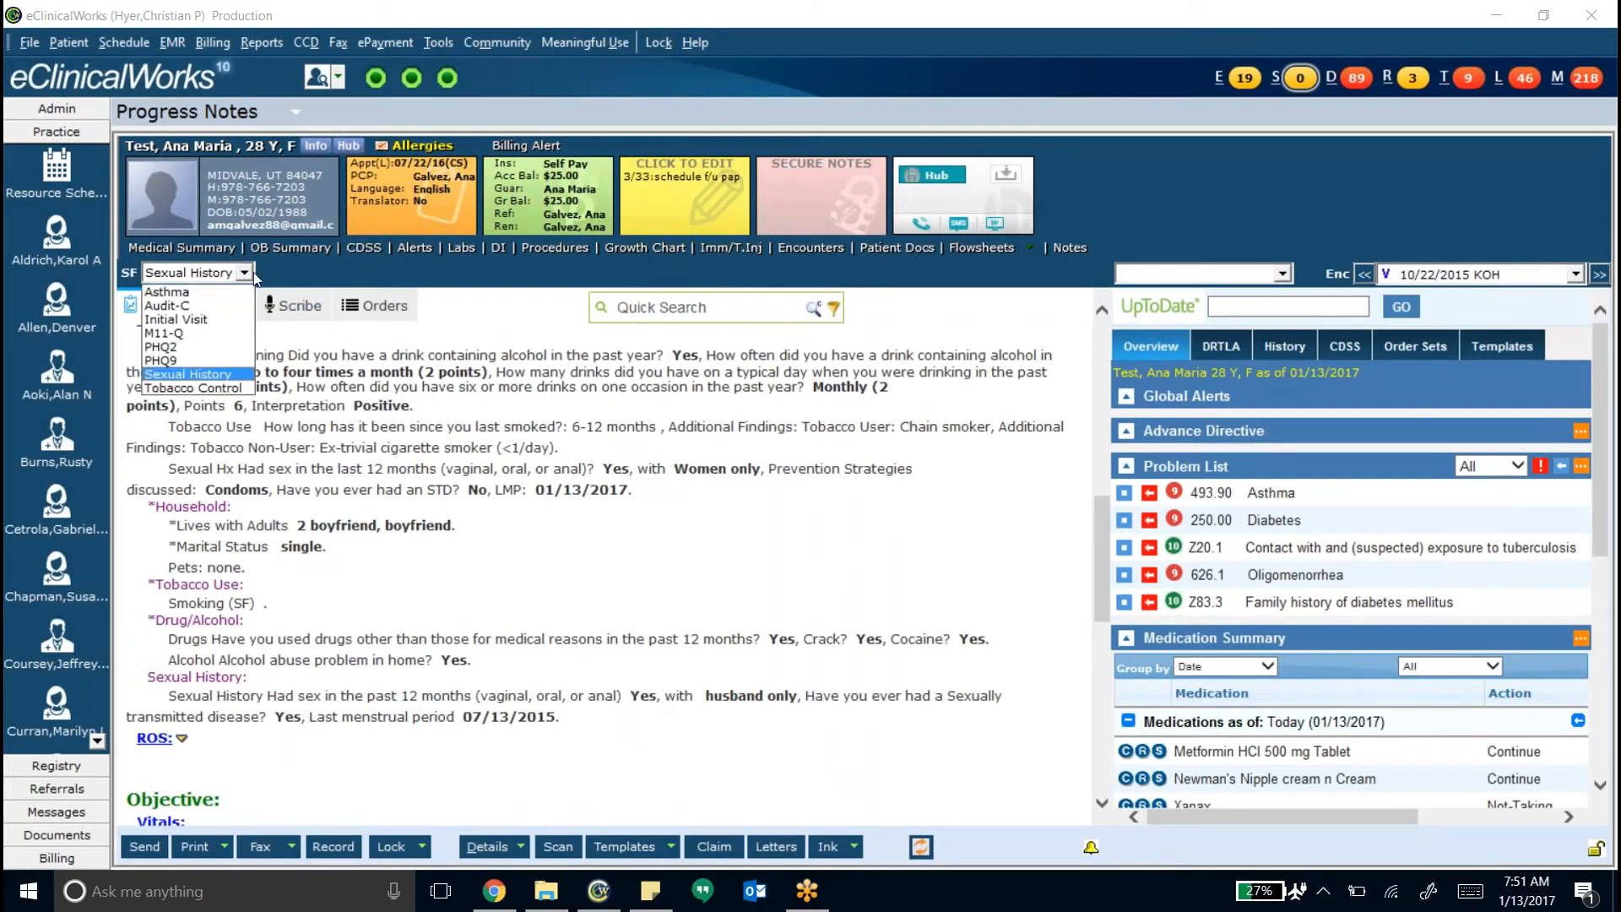
pyautogui.click(194, 388)
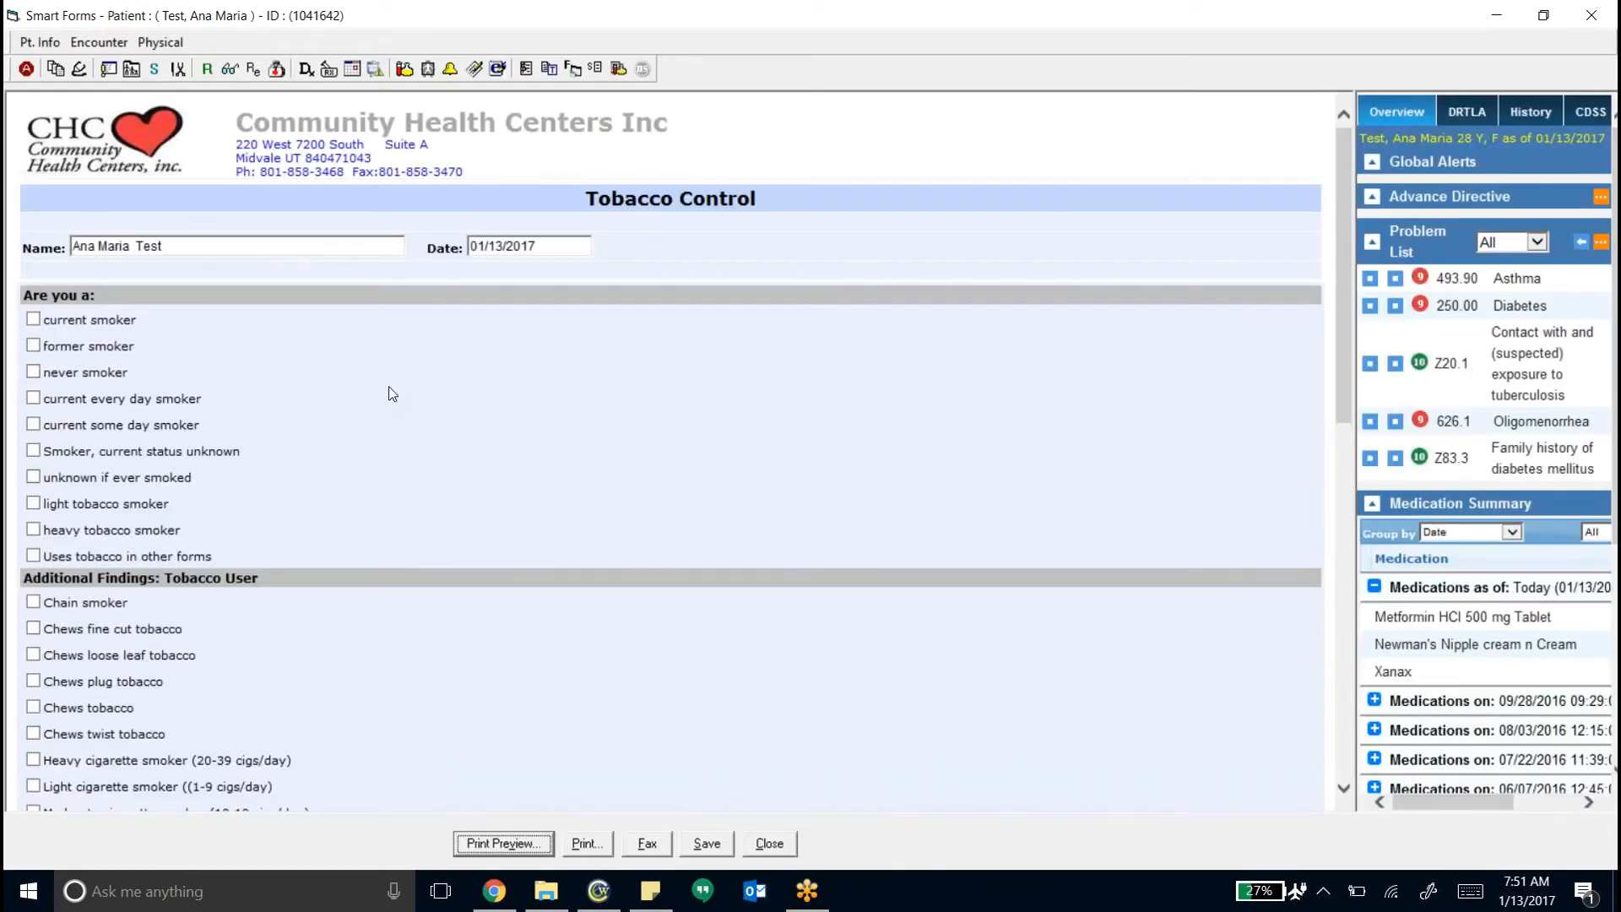
pyautogui.click(33, 319)
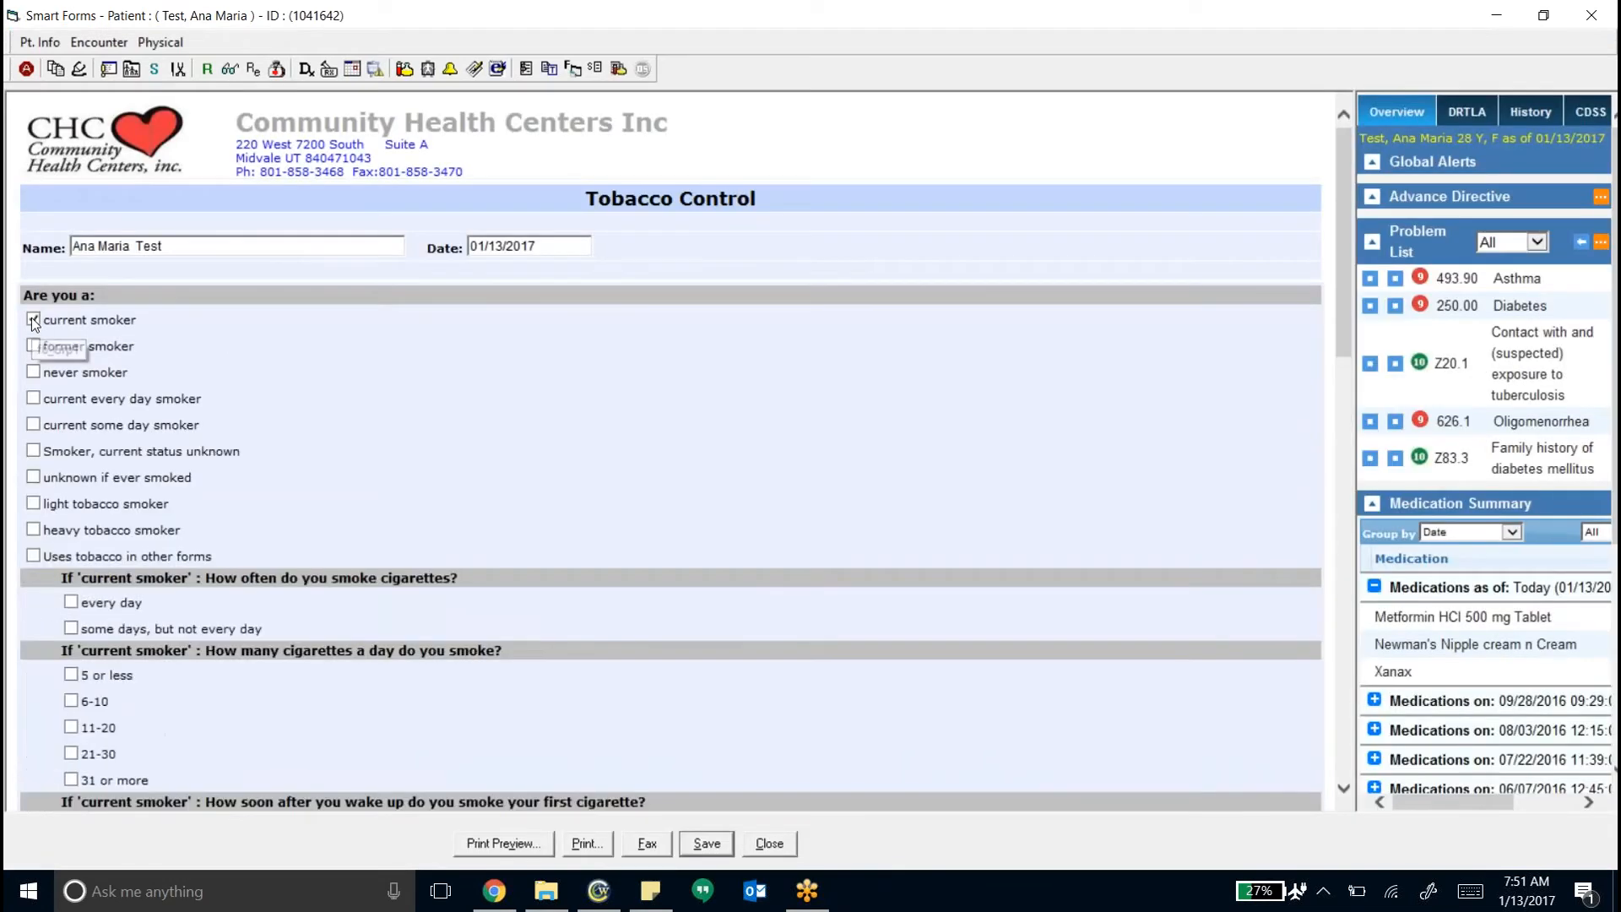
pyautogui.click(38, 346)
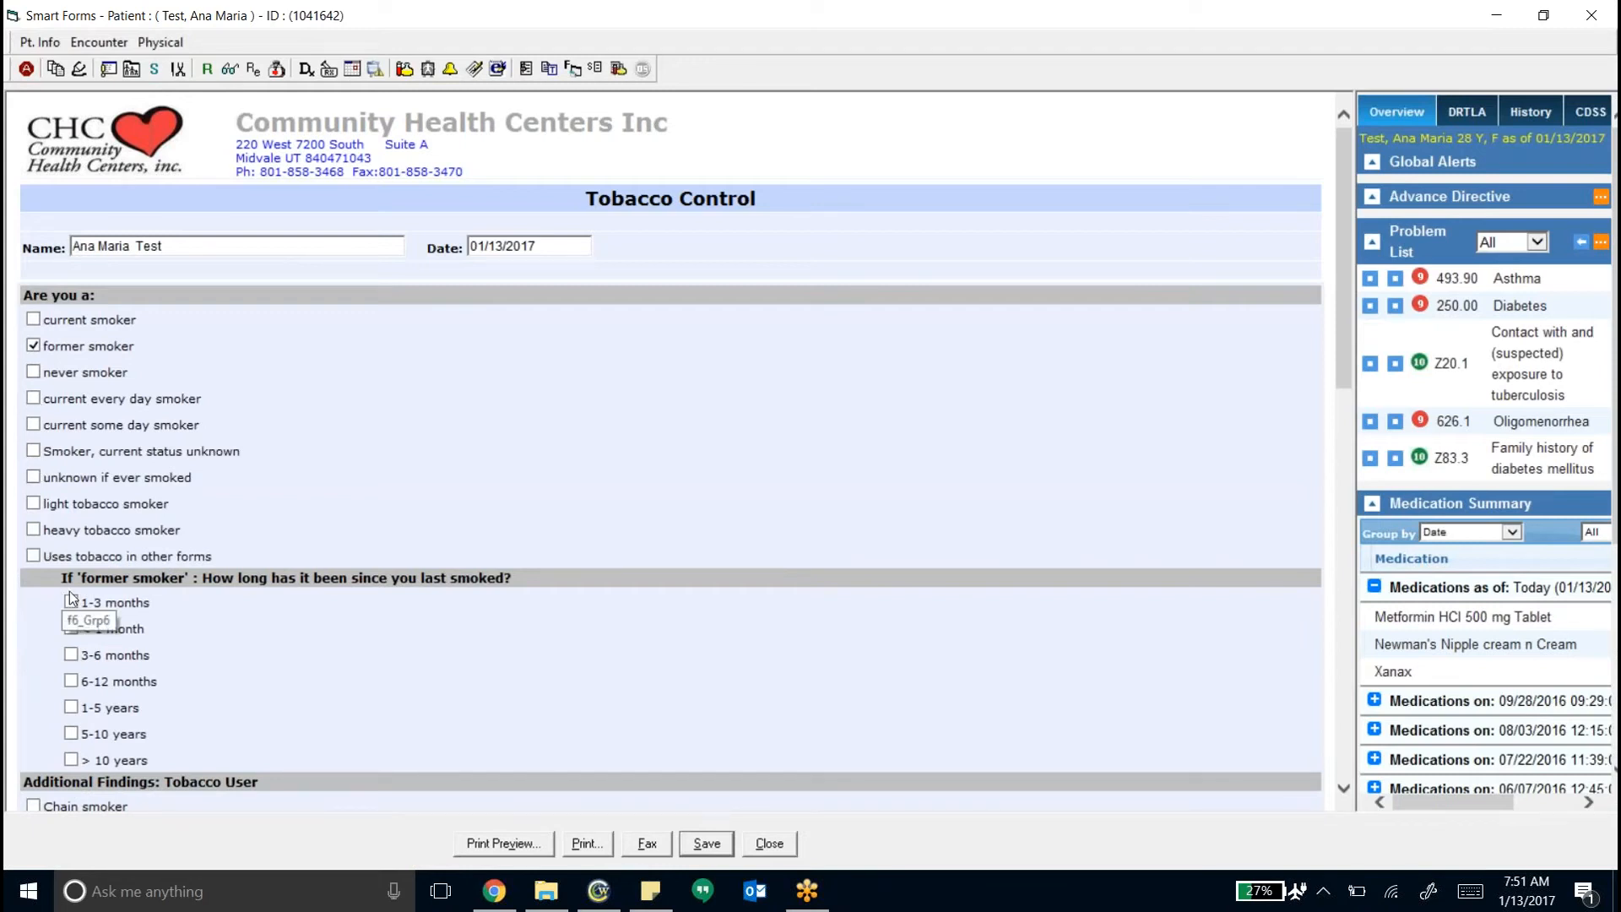
# Change the smoking status to current smoker, every day, 5 or less cigarettes, first within 5 min of waking, and ready to quit
pyautogui.click(33, 319)
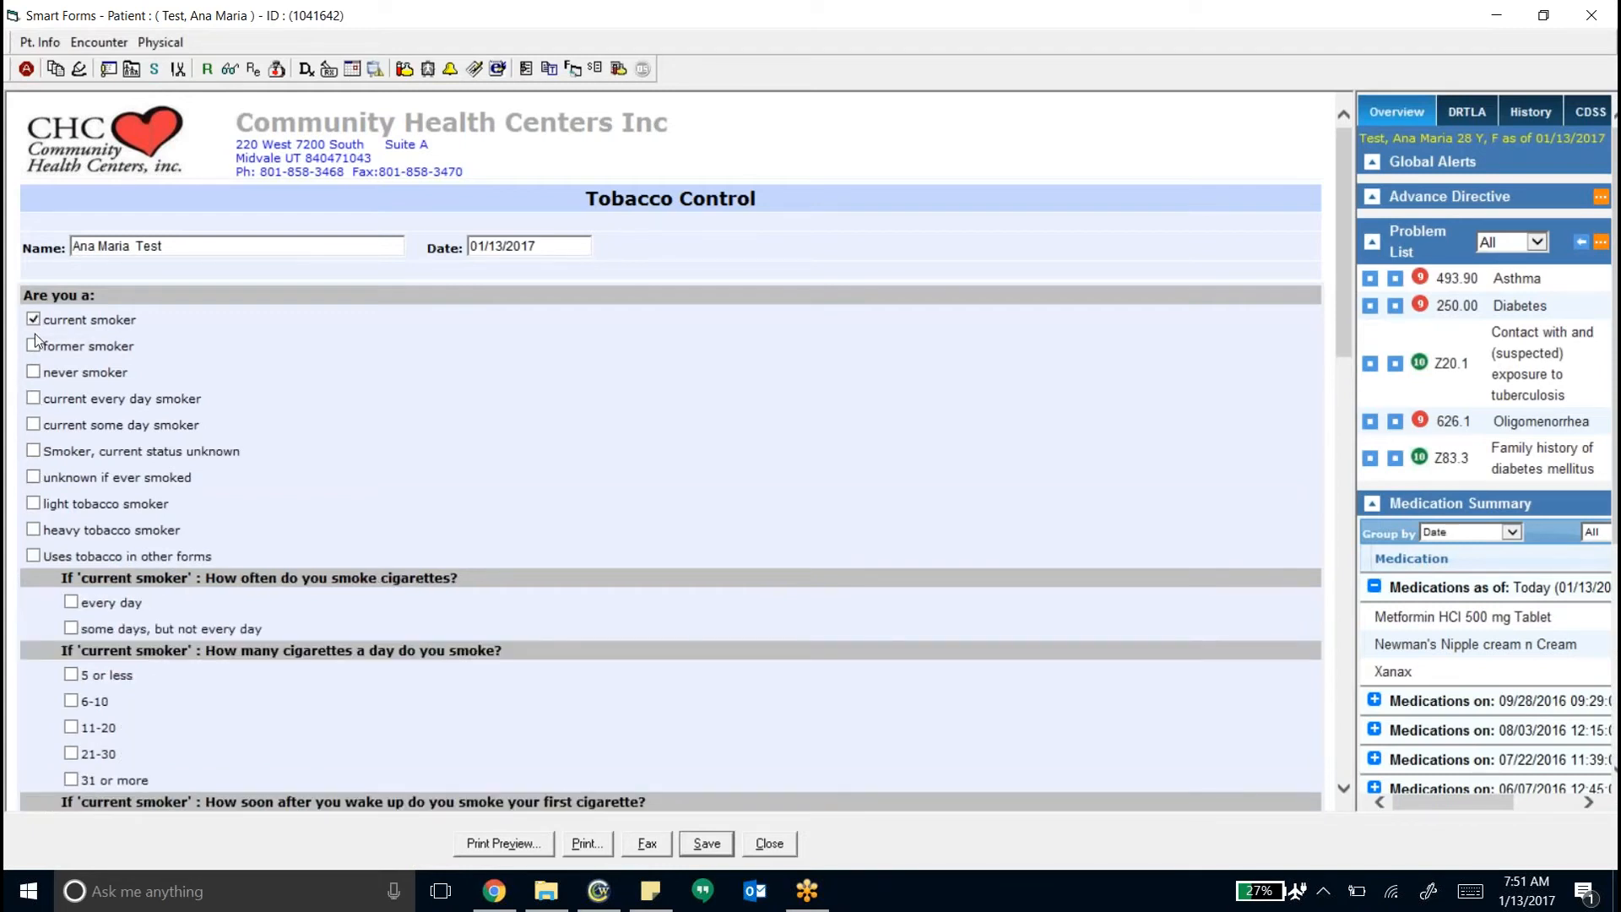
pyautogui.click(70, 603)
pyautogui.click(73, 676)
pyautogui.scroll(-3, 163, 731)
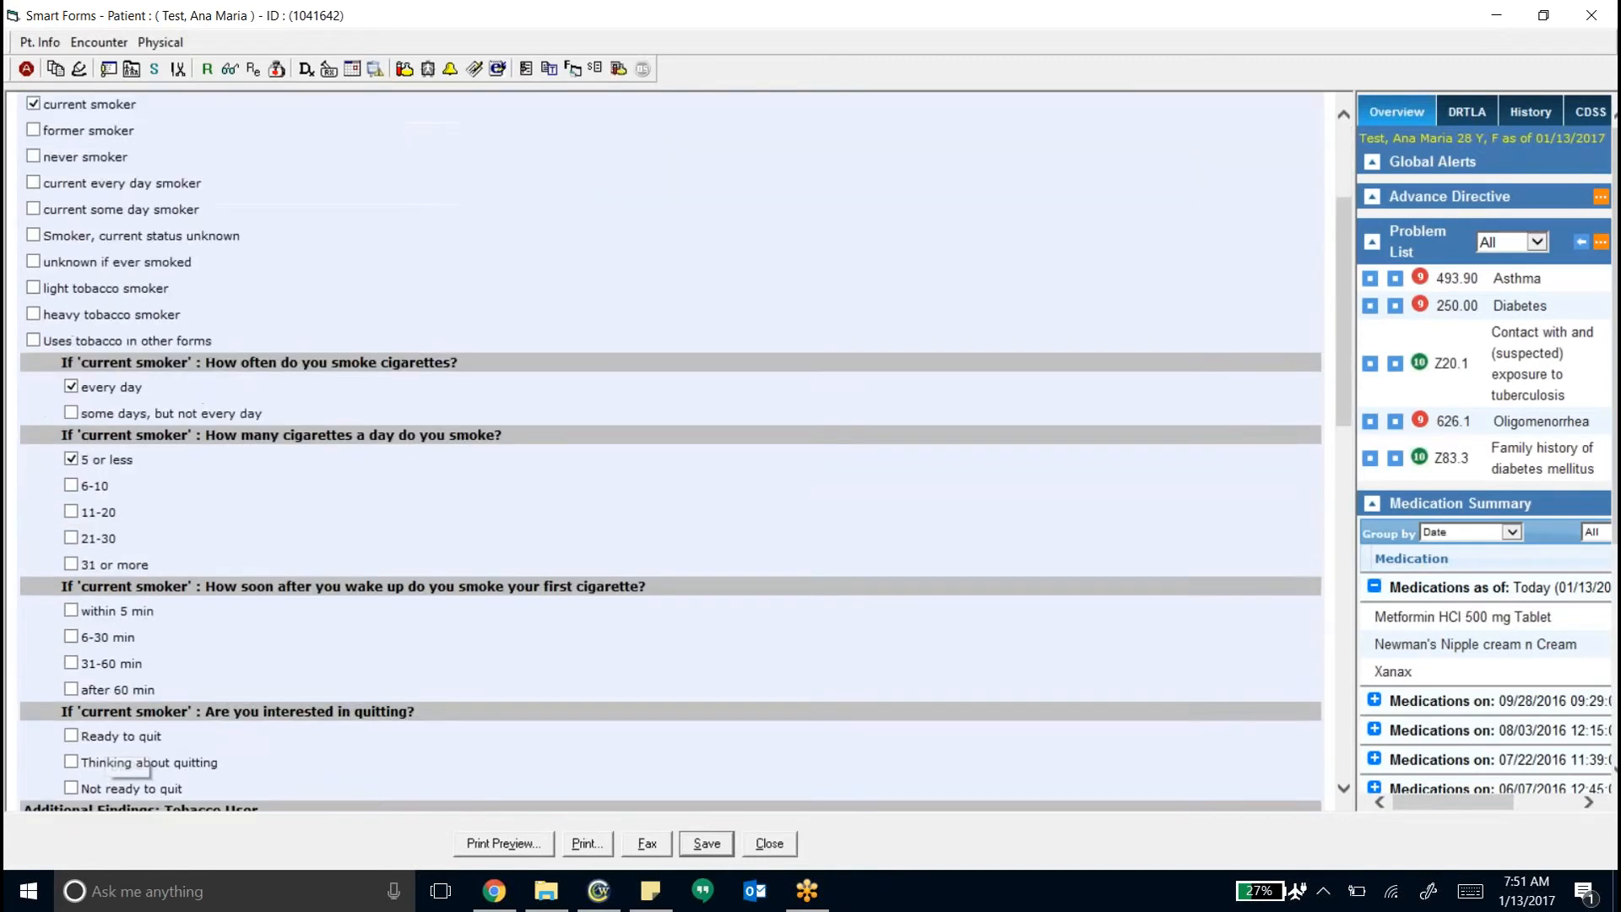
pyautogui.click(77, 610)
pyautogui.click(72, 738)
pyautogui.scroll(-3, 73, 741)
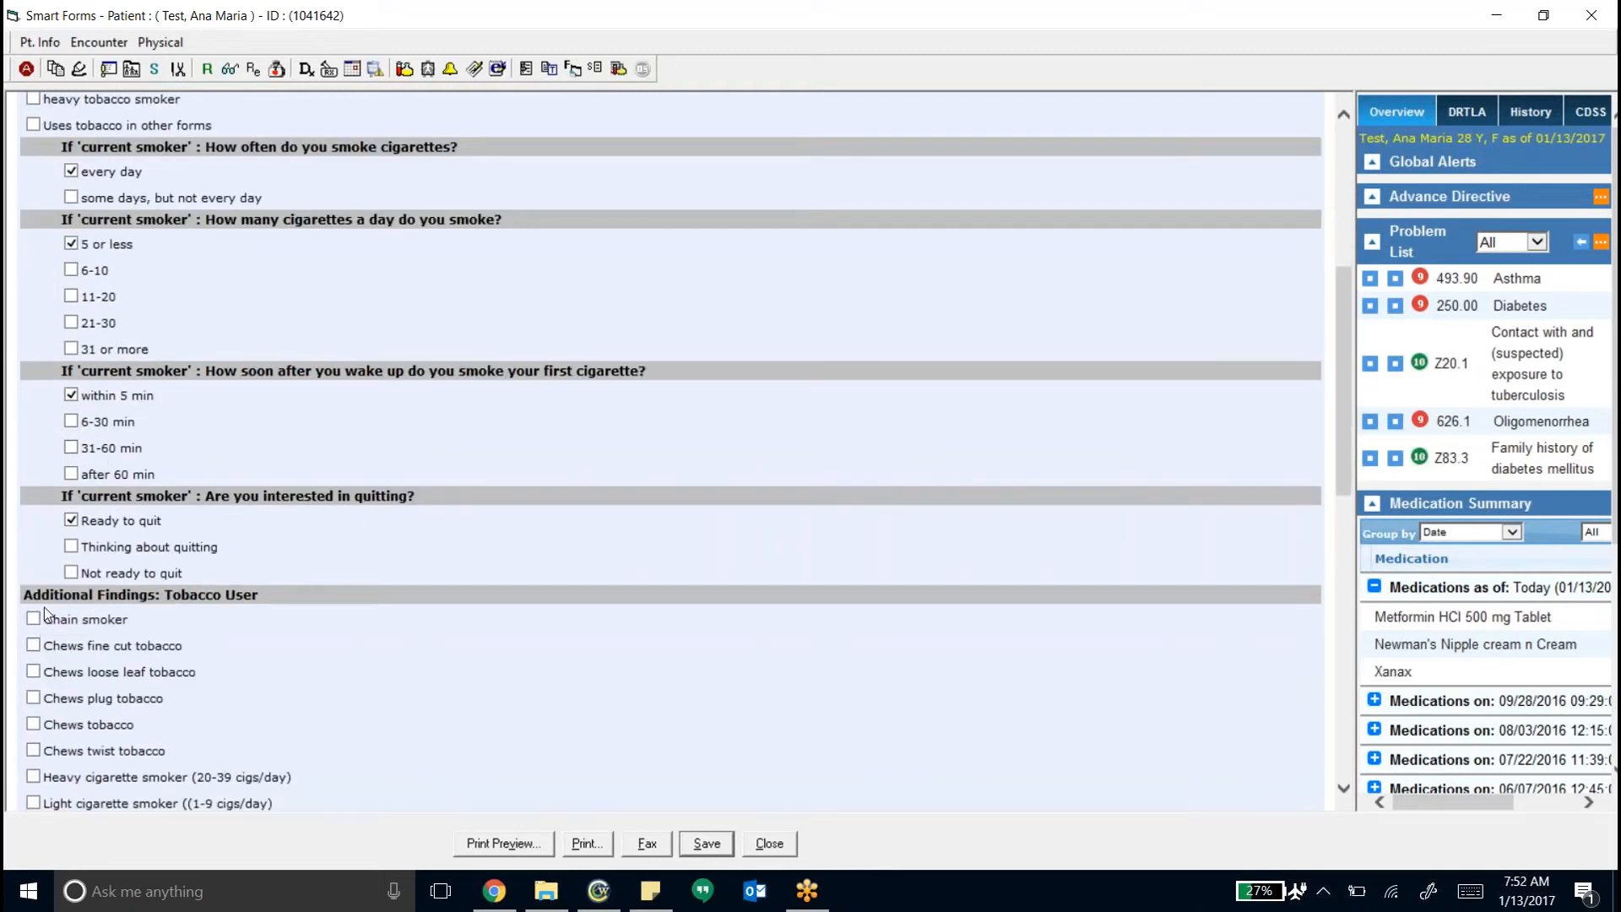
# Record Chews tobacco as the additional tobacco user finding and save the Tobacco Control form to the progress note
pyautogui.click(33, 645)
pyautogui.click(33, 724)
pyautogui.click(704, 844)
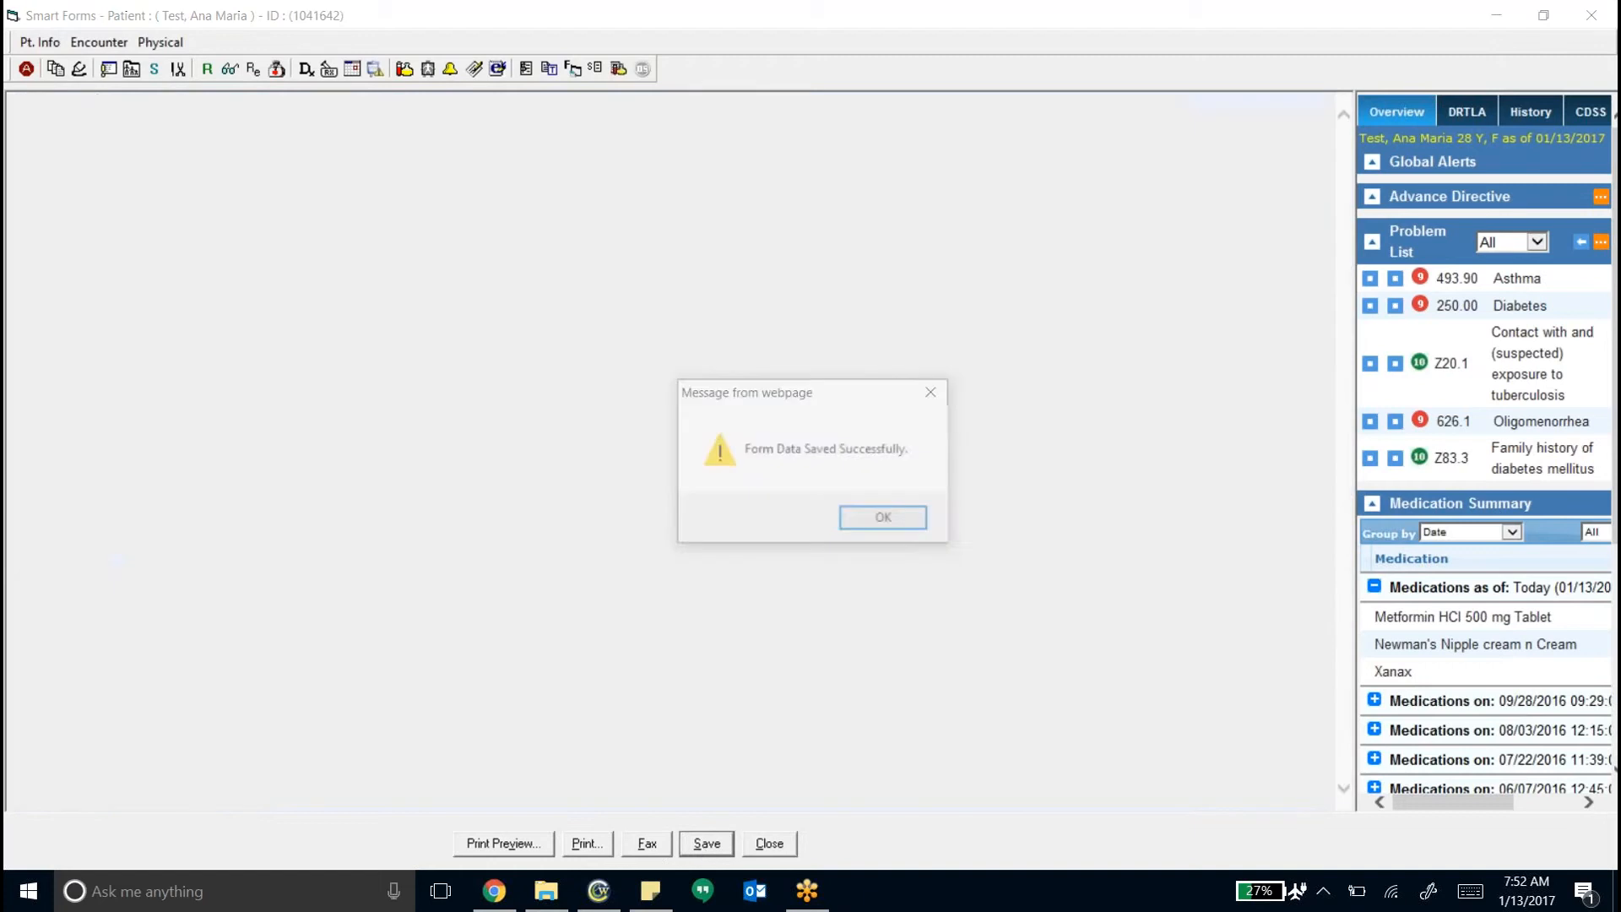
pyautogui.click(900, 520)
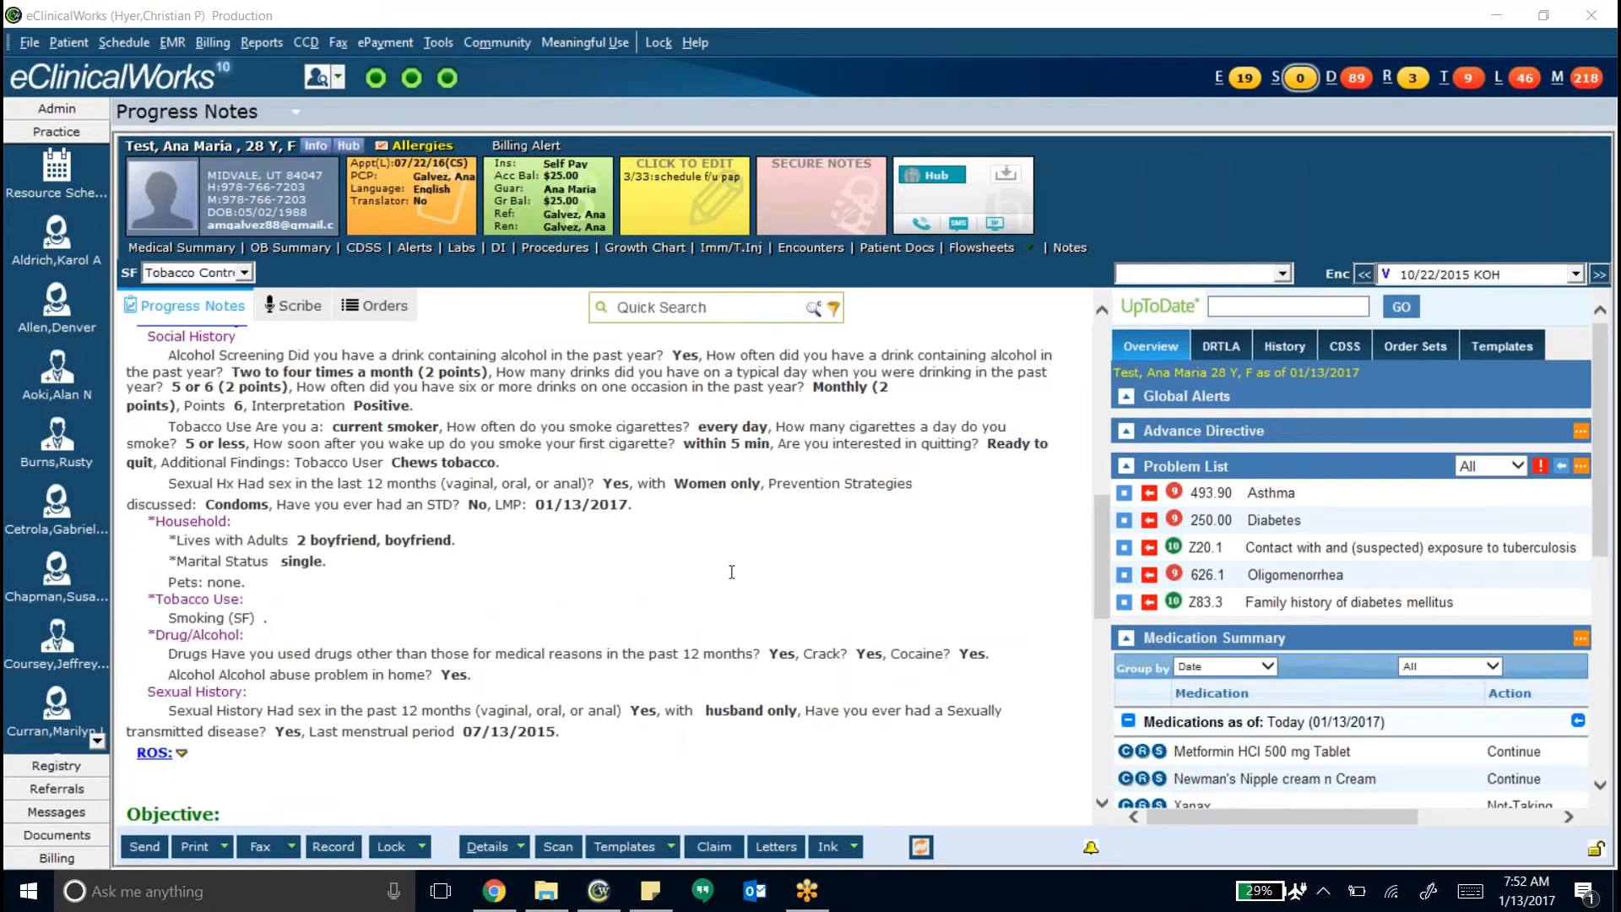
# Review the Tobacco Use entry and the other Social History and HPI entries in the progress note
pyautogui.scroll(-3, 724, 589)
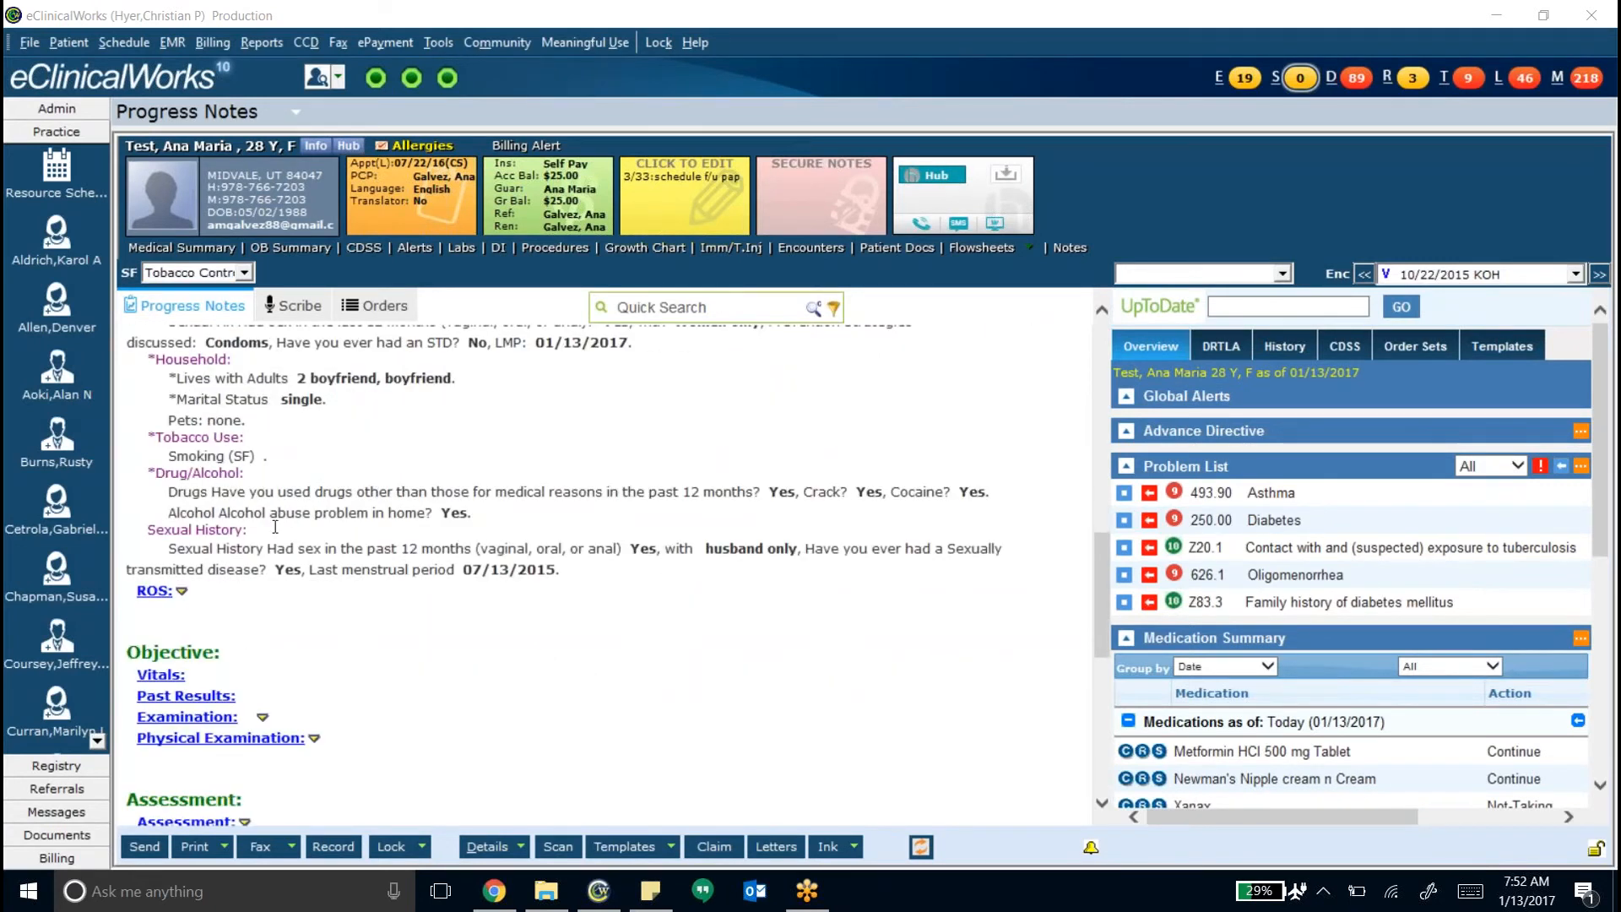
pyautogui.scroll(2, 240, 525)
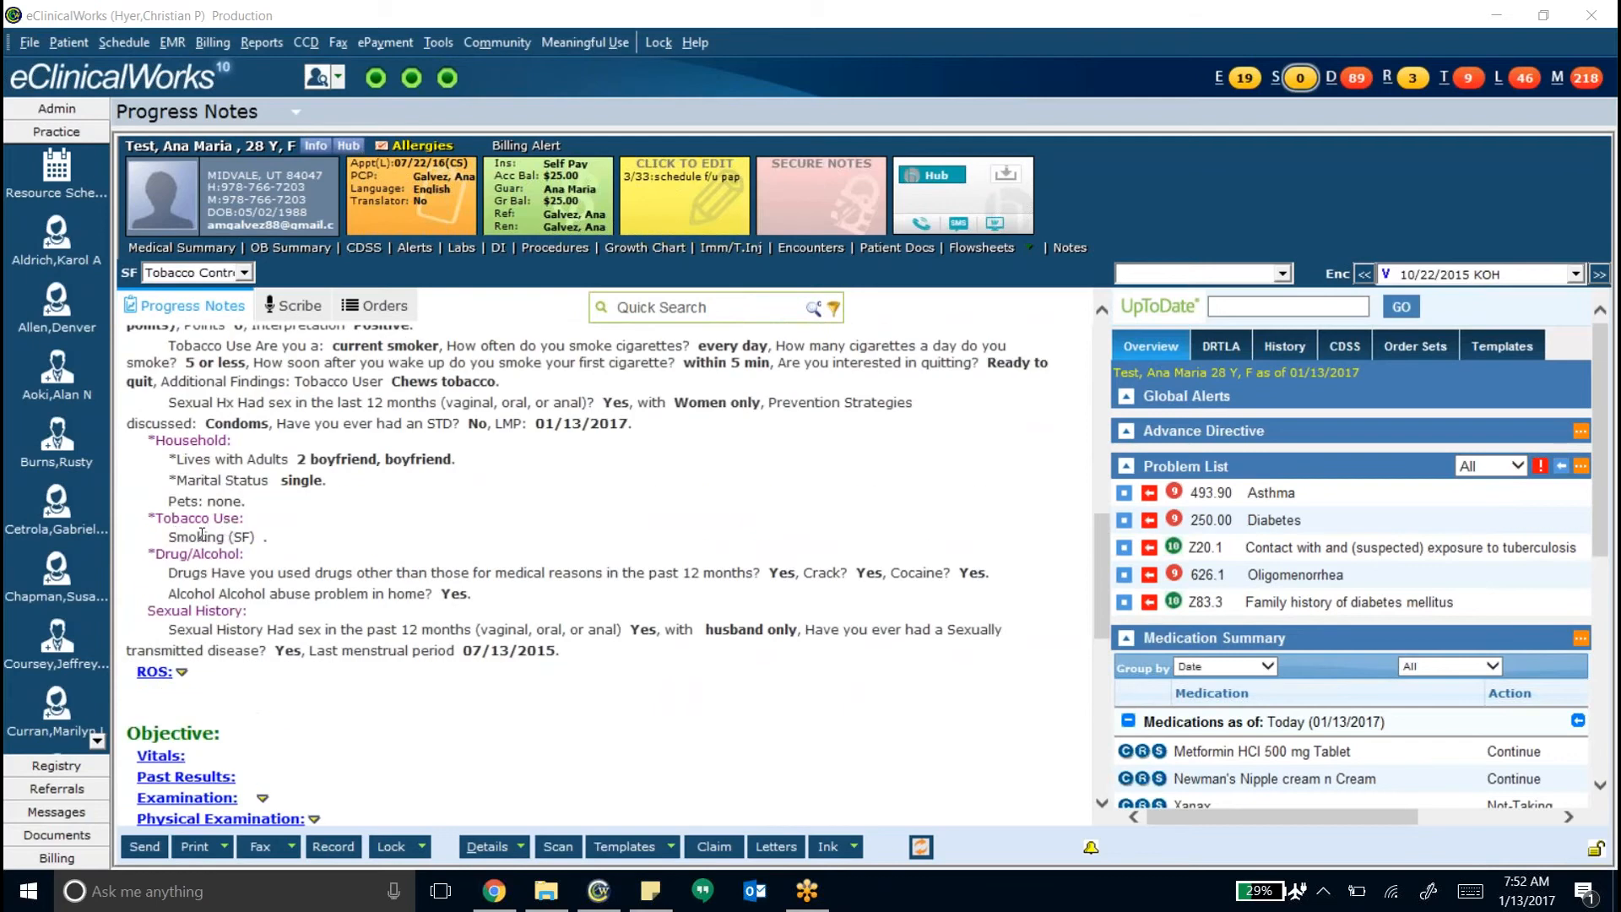
pyautogui.scroll(7, 357, 547)
pyautogui.scroll(5, 357, 547)
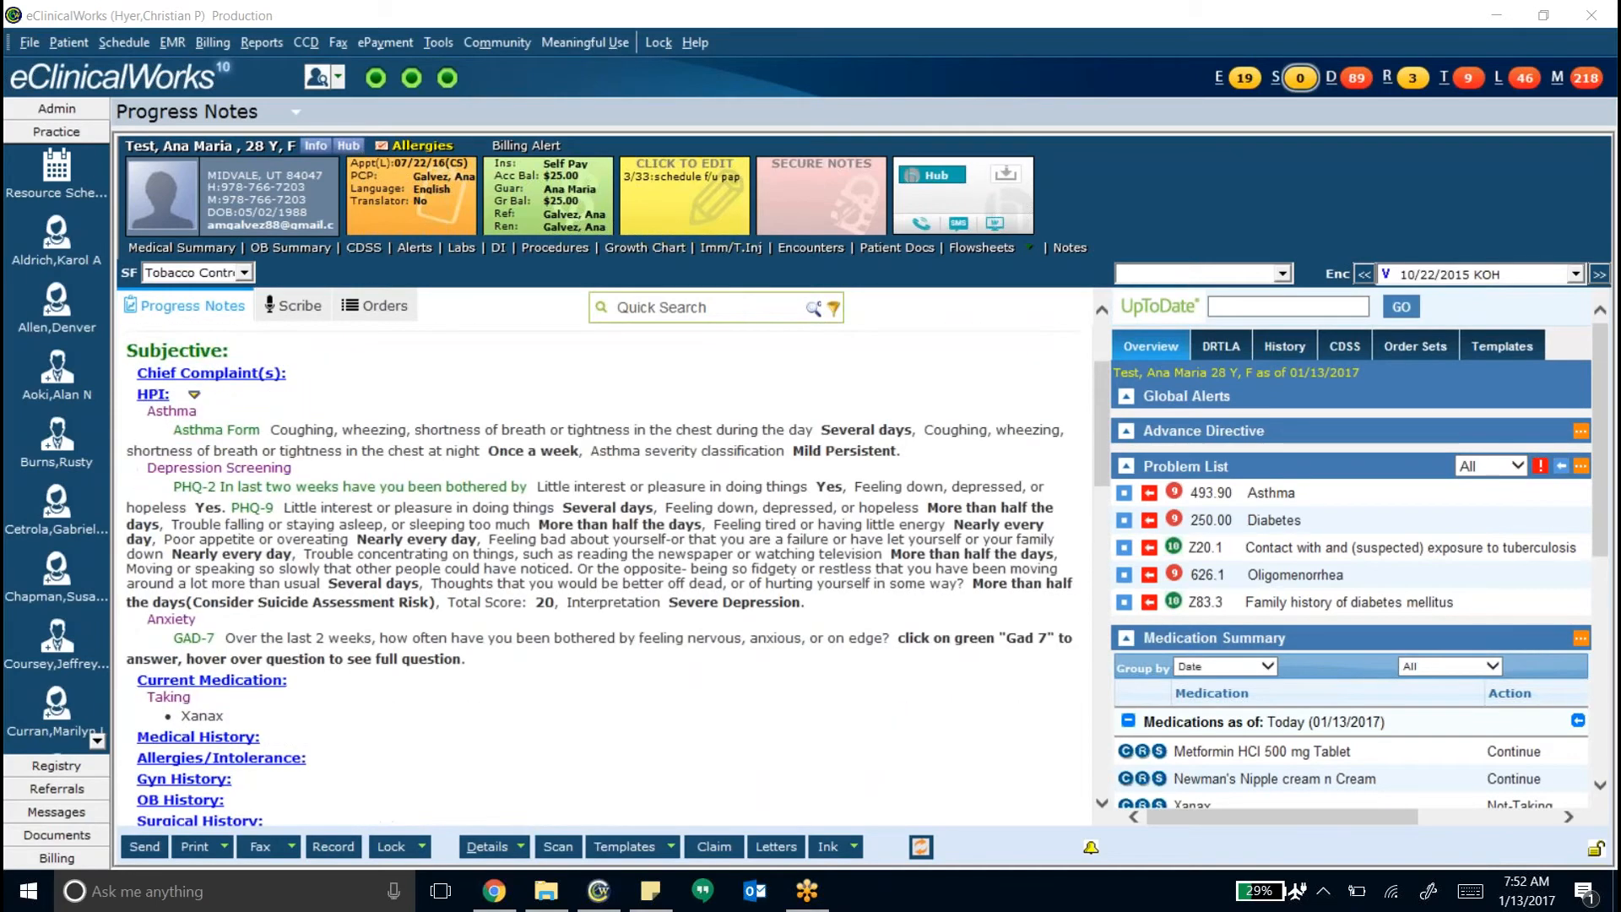
pyautogui.scroll(-8, 330, 680)
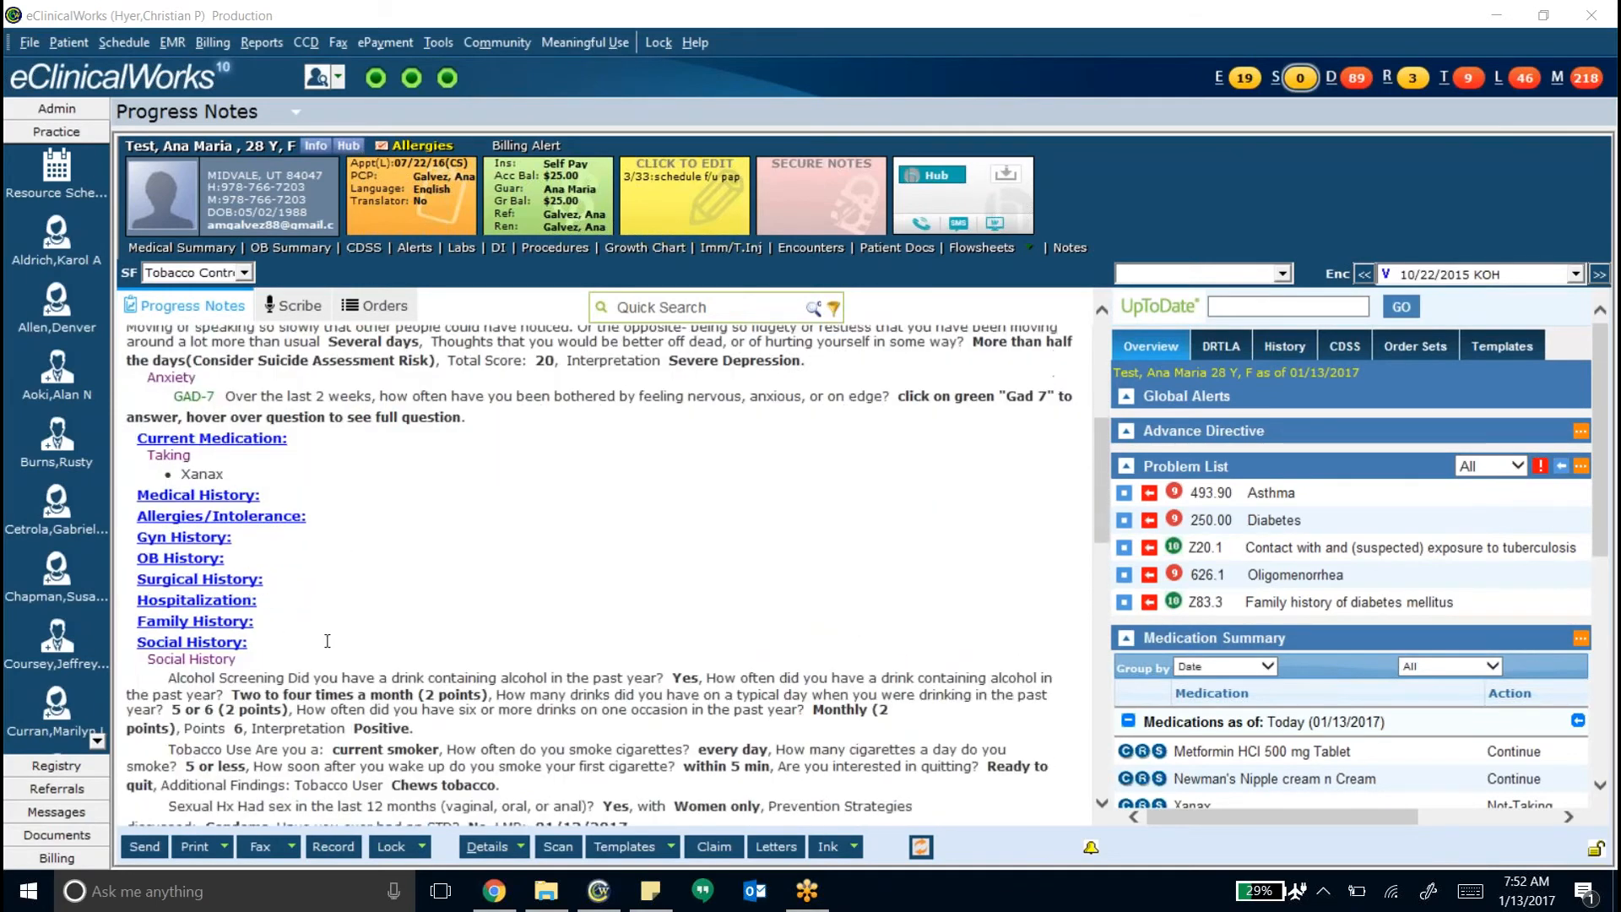
pyautogui.scroll(-1, 330, 679)
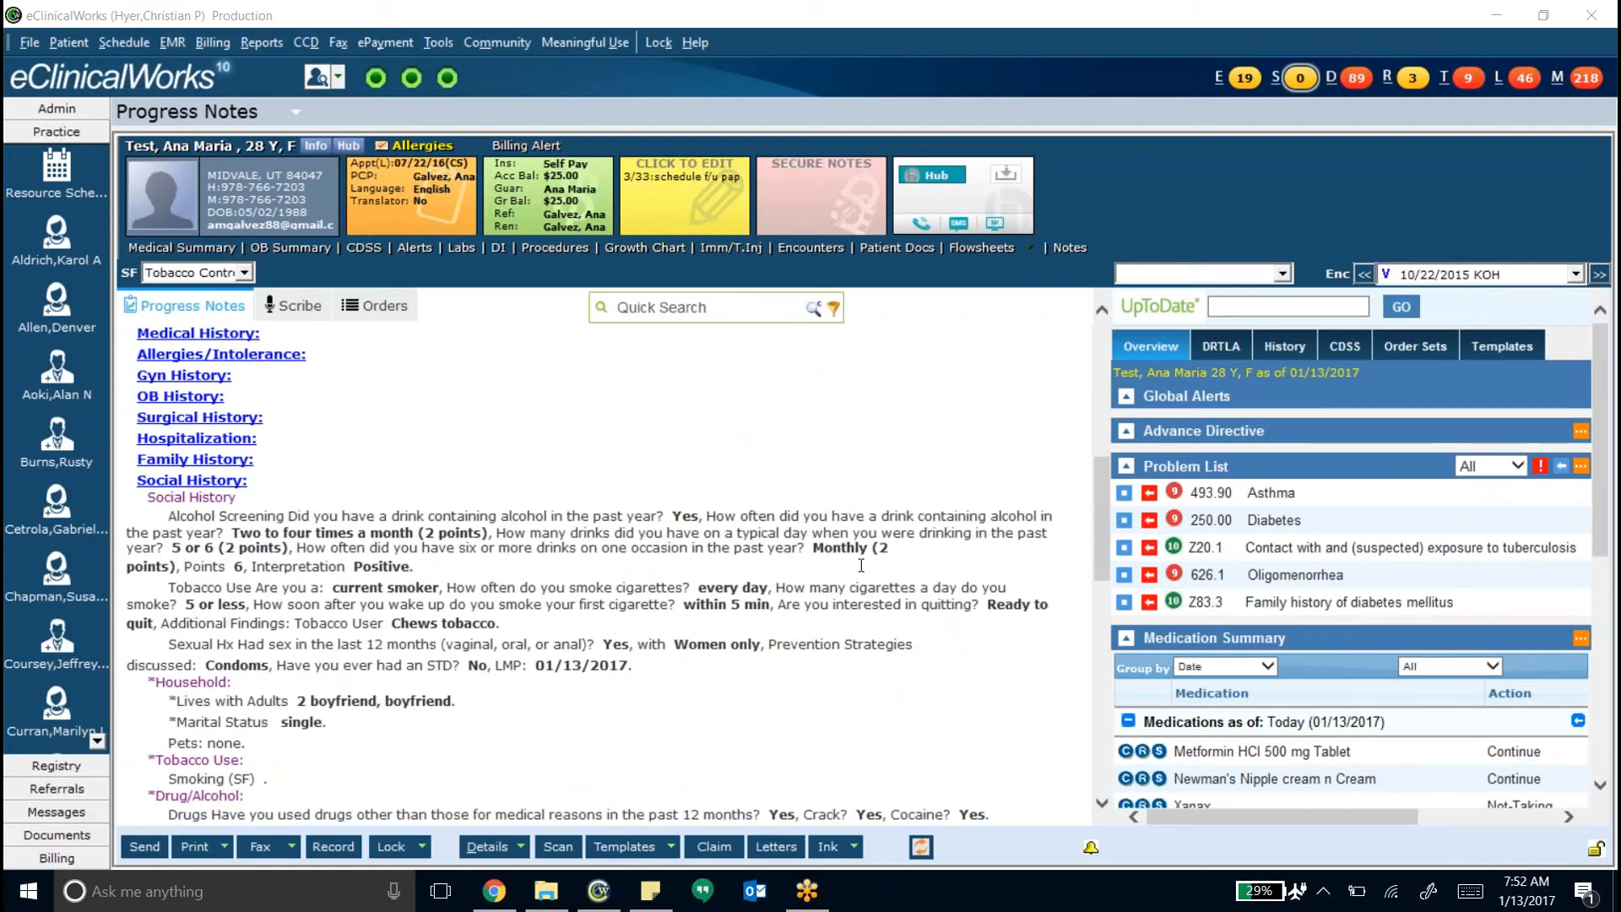
# View the saved Tobacco Control 2017-1-13 form under Speciality Forms in the patient documents, and close the documents window
pyautogui.click(893, 250)
pyautogui.moveTo(511, 304); pyautogui.dragTo(610, 409)
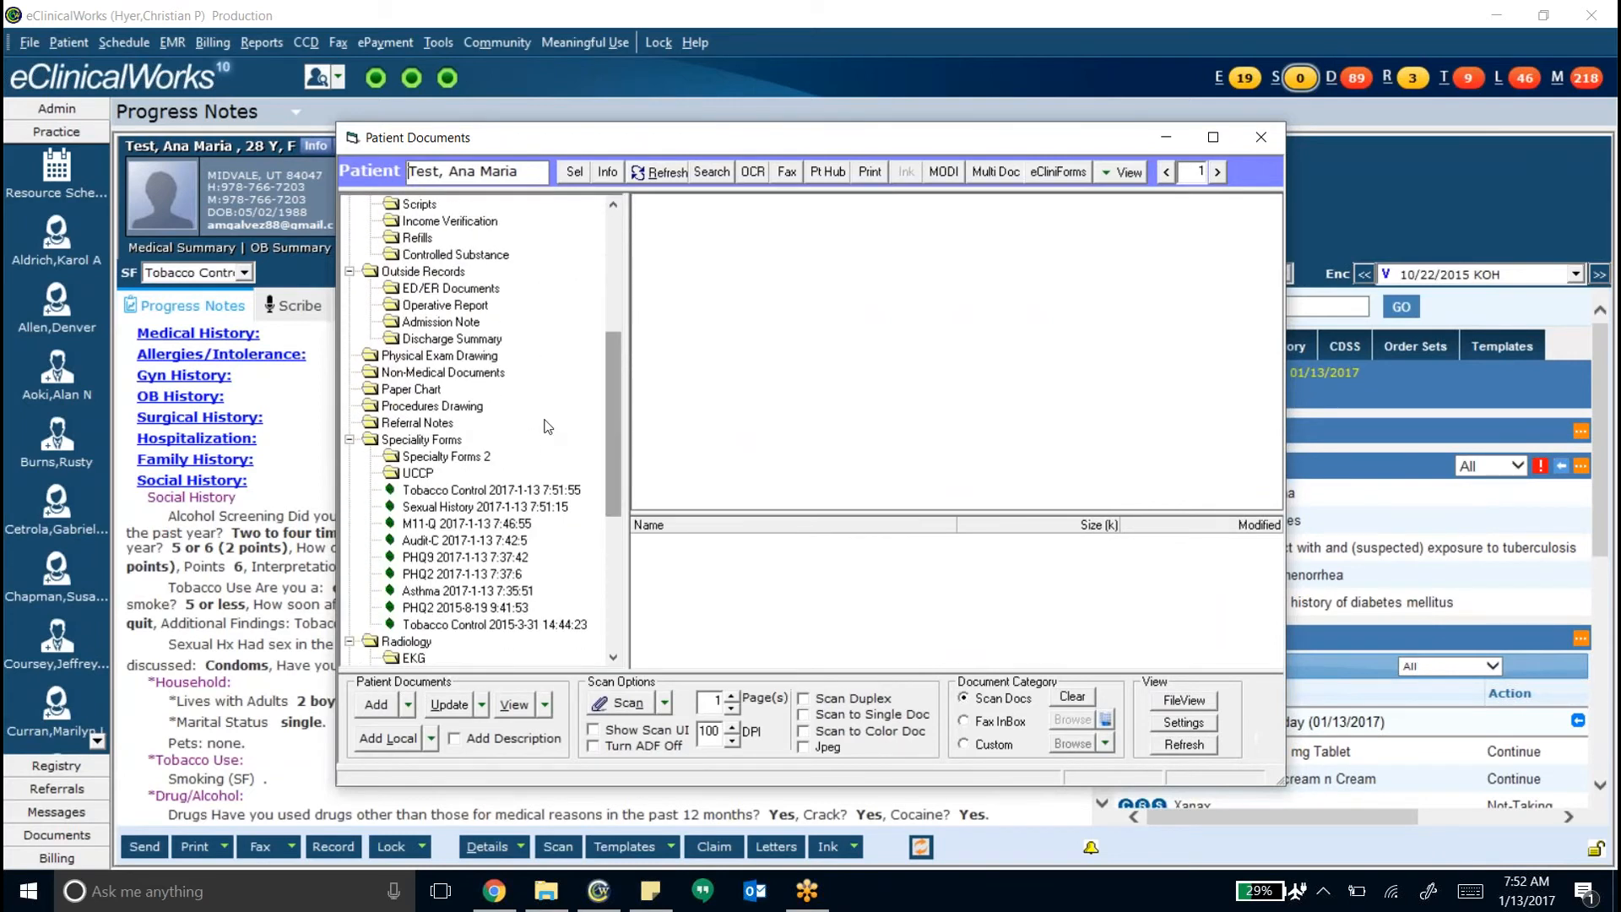
pyautogui.click(499, 491)
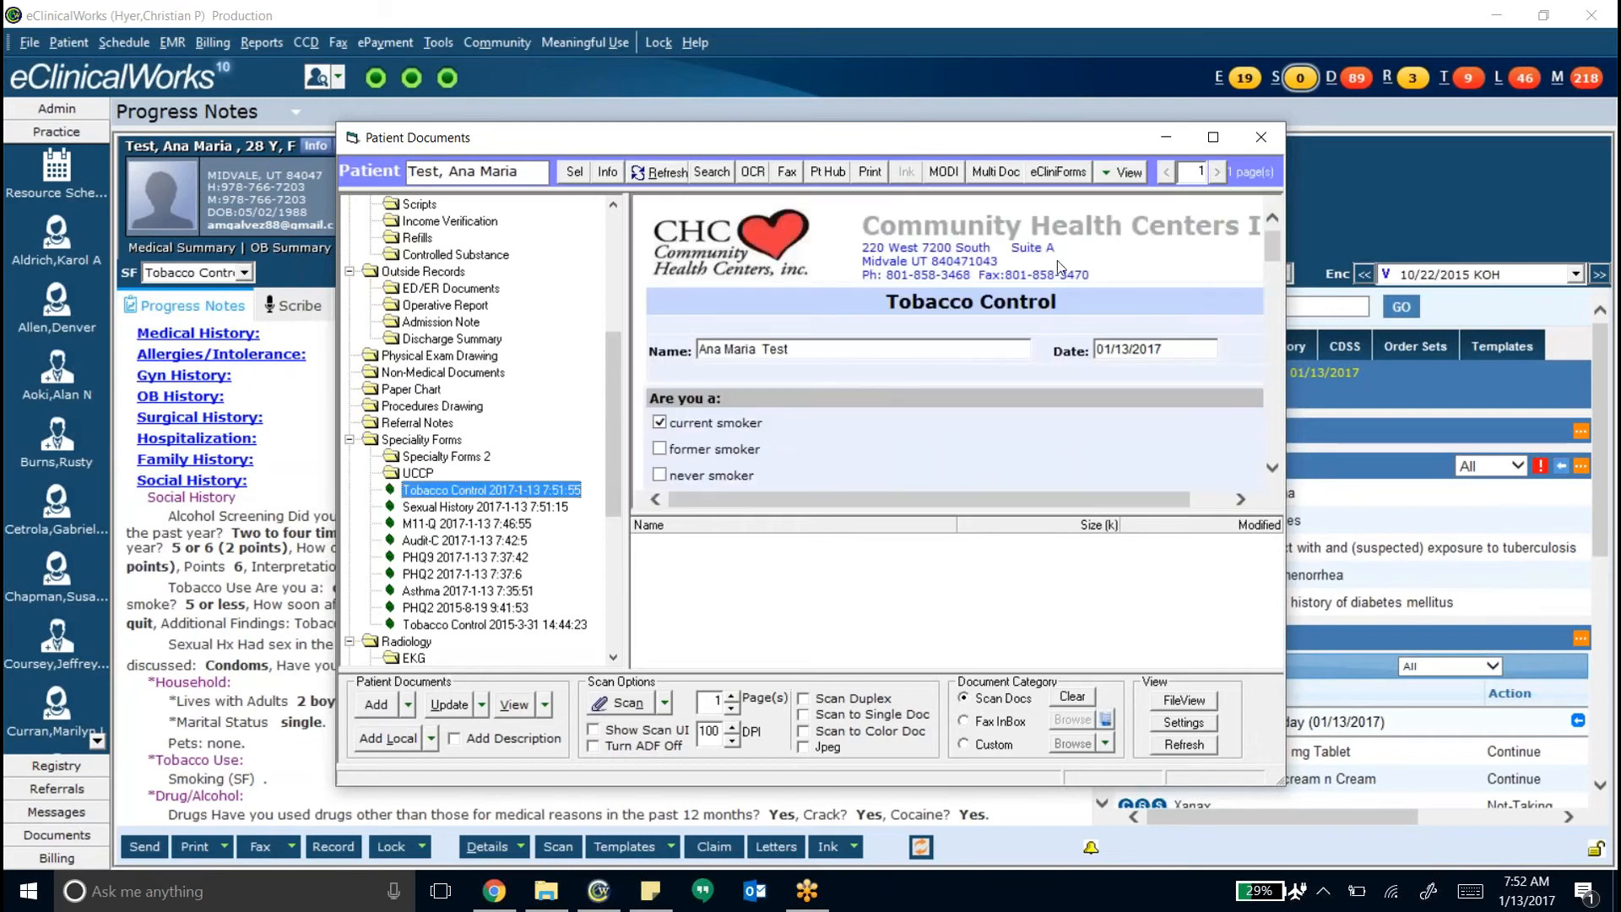
pyautogui.click(1271, 143)
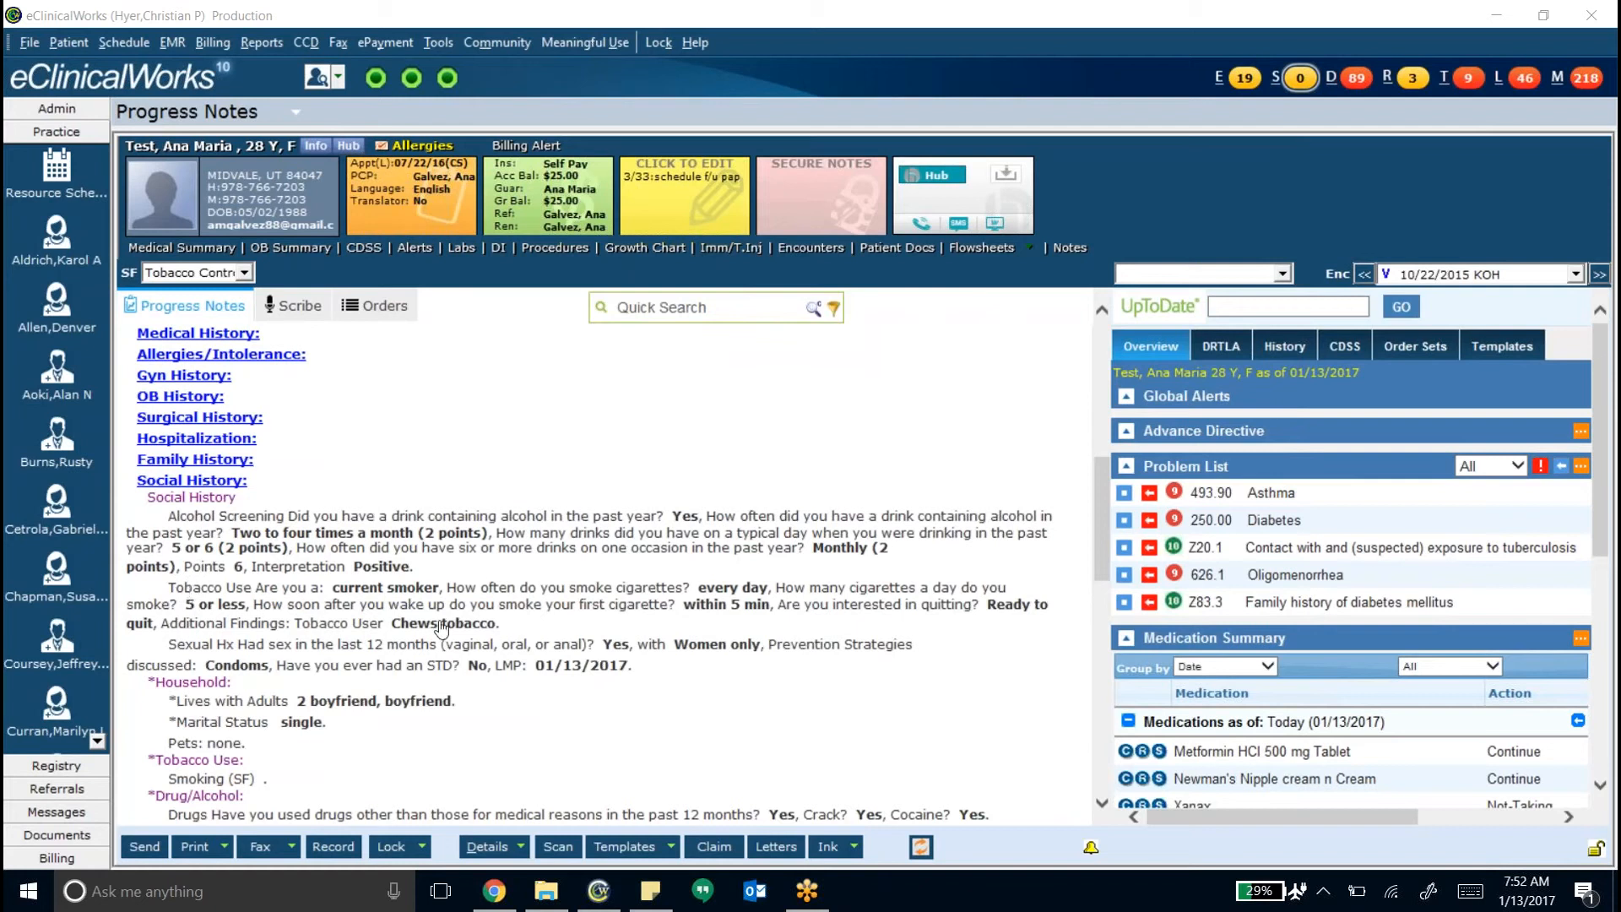
# Highlight the Alcohol Screening and Tobacco Use entries under Social History to examine them, and return to the start of the note
pyautogui.moveTo(169, 515); pyautogui.dragTo(391, 547)
pyautogui.moveTo(169, 587); pyautogui.dragTo(319, 605)
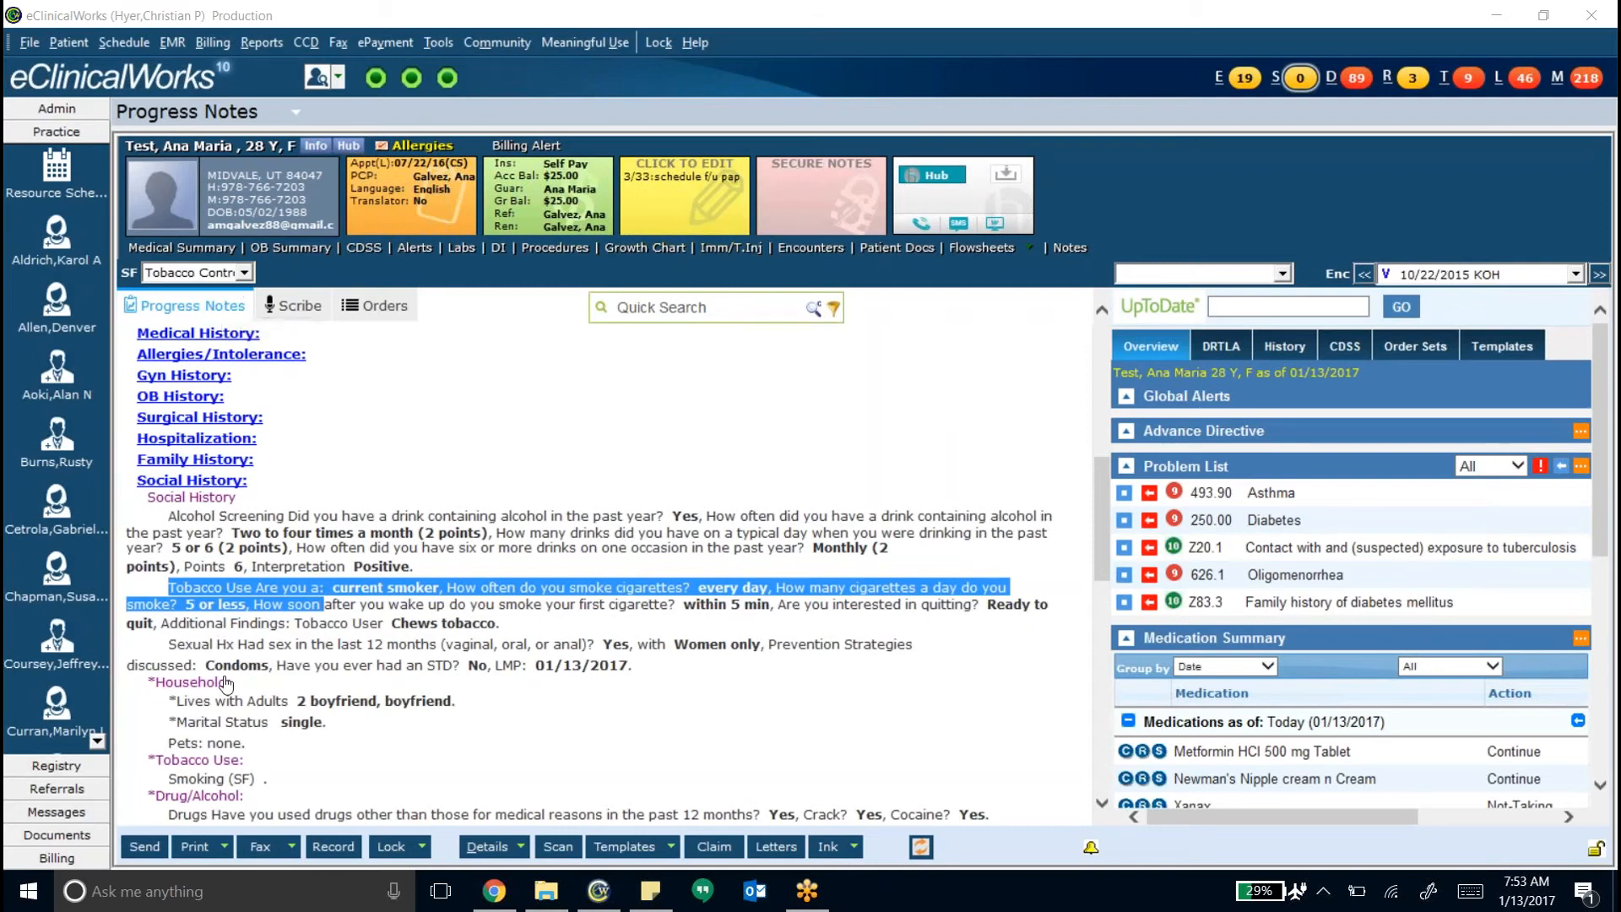
pyautogui.click(621, 741)
pyautogui.scroll(3, 621, 741)
pyautogui.scroll(5, 621, 741)
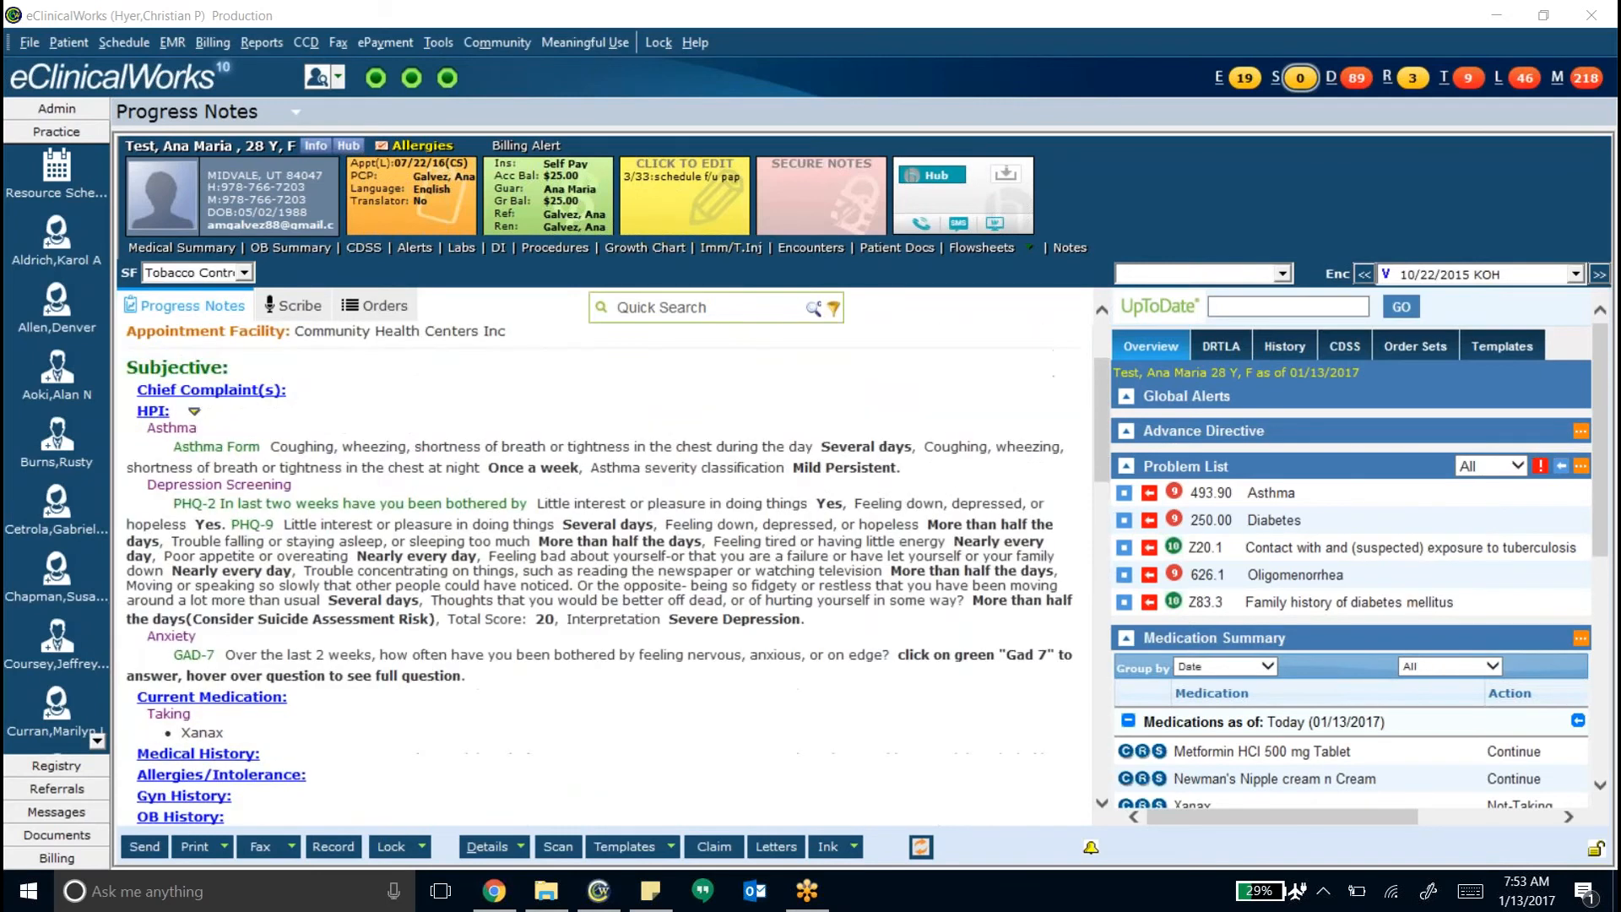
# Open the Initial Visit smart form and mark every listed past medical condition except Inflammatory bowel disease/Crohn's disease
pyautogui.click(249, 274)
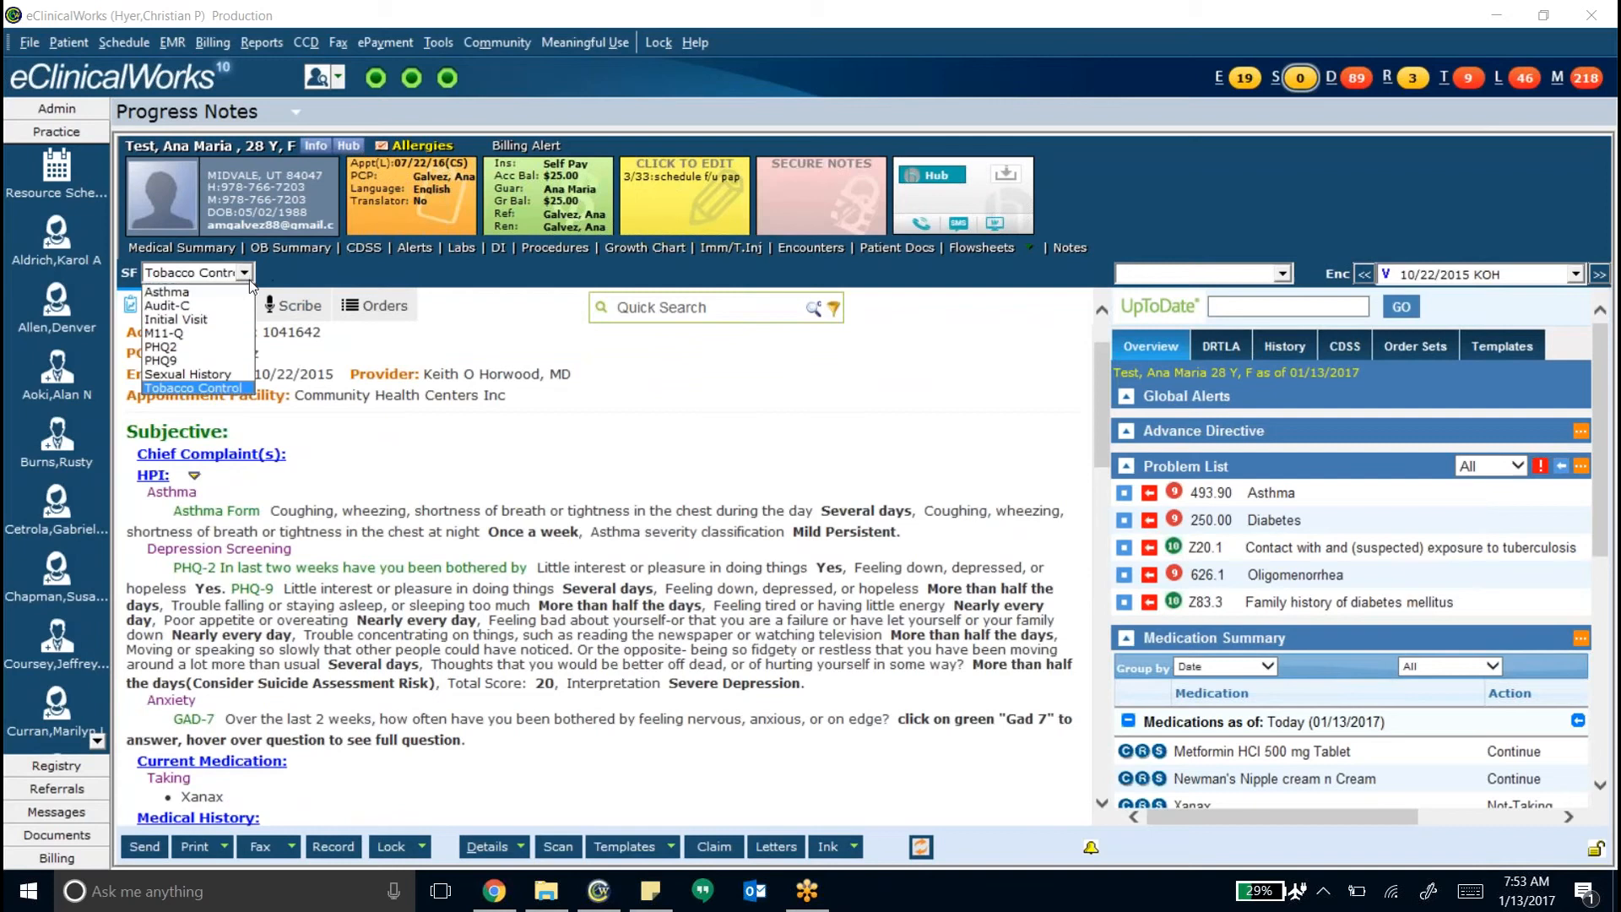
pyautogui.click(203, 320)
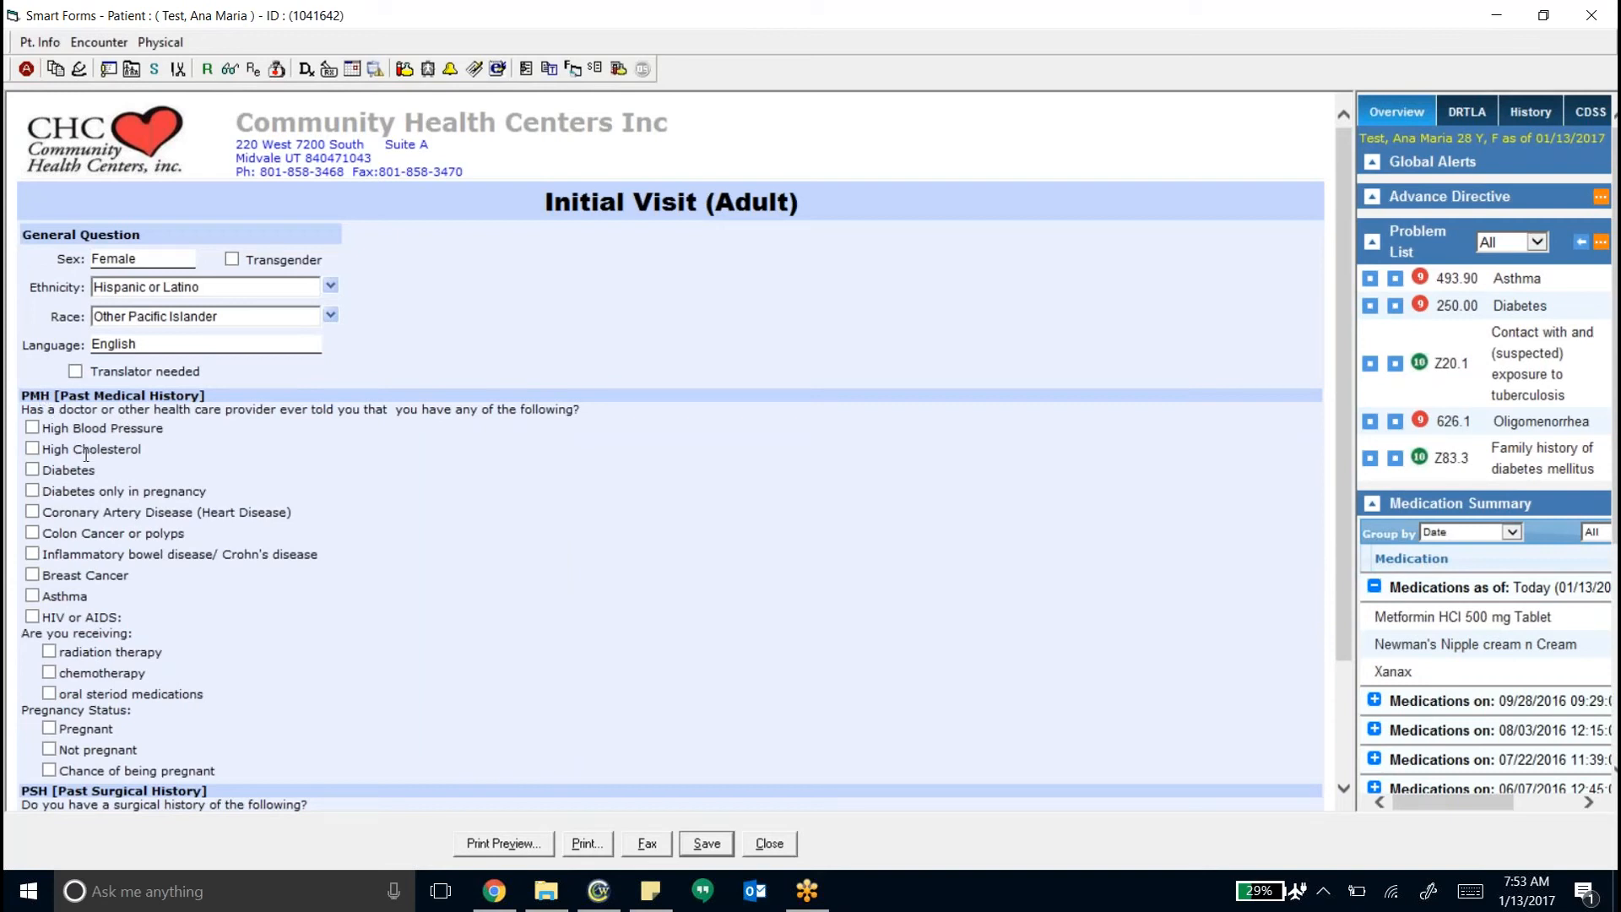
pyautogui.scroll(-1, 51, 517)
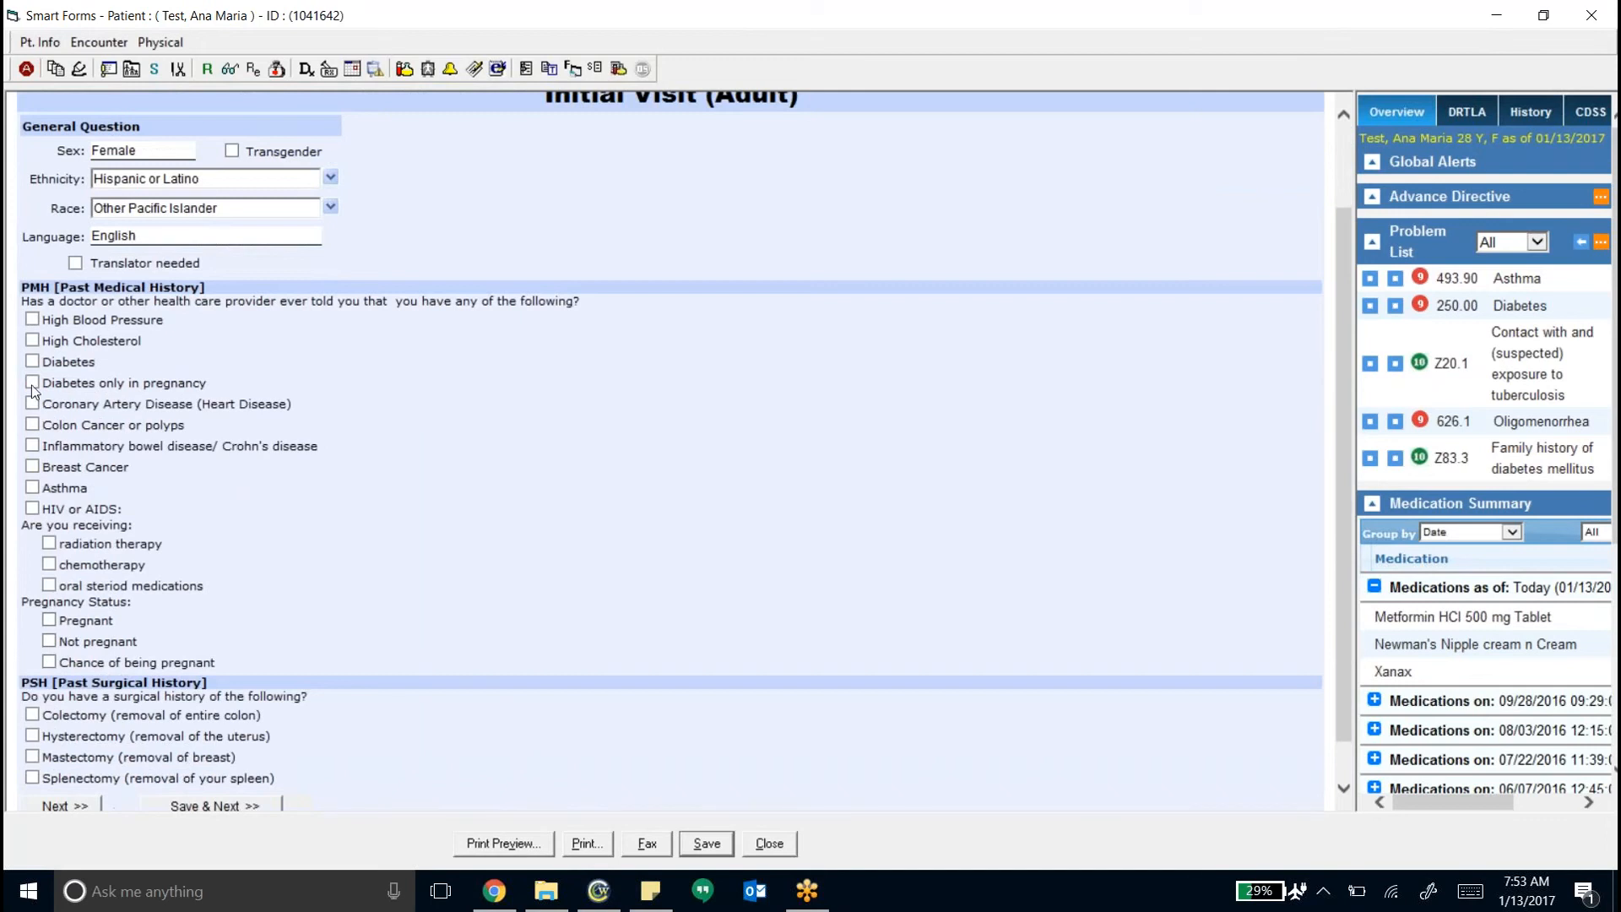
pyautogui.click(32, 319)
pyautogui.click(32, 340)
pyautogui.click(32, 361)
pyautogui.click(32, 383)
pyautogui.click(33, 509)
# Mark radiation therapy and oral steroid medications as received treatments and set the pregnancy status to Pregnant
pyautogui.click(49, 544)
pyautogui.click(49, 585)
pyautogui.click(49, 640)
pyautogui.click(49, 662)
pyautogui.click(49, 641)
pyautogui.click(49, 620)
# Mark Colectomy, Hysterectomy, Mastectomy and Splenectomy as past surgical history, and save and continue to the Tobacco Control page
pyautogui.scroll(-1, 339, 694)
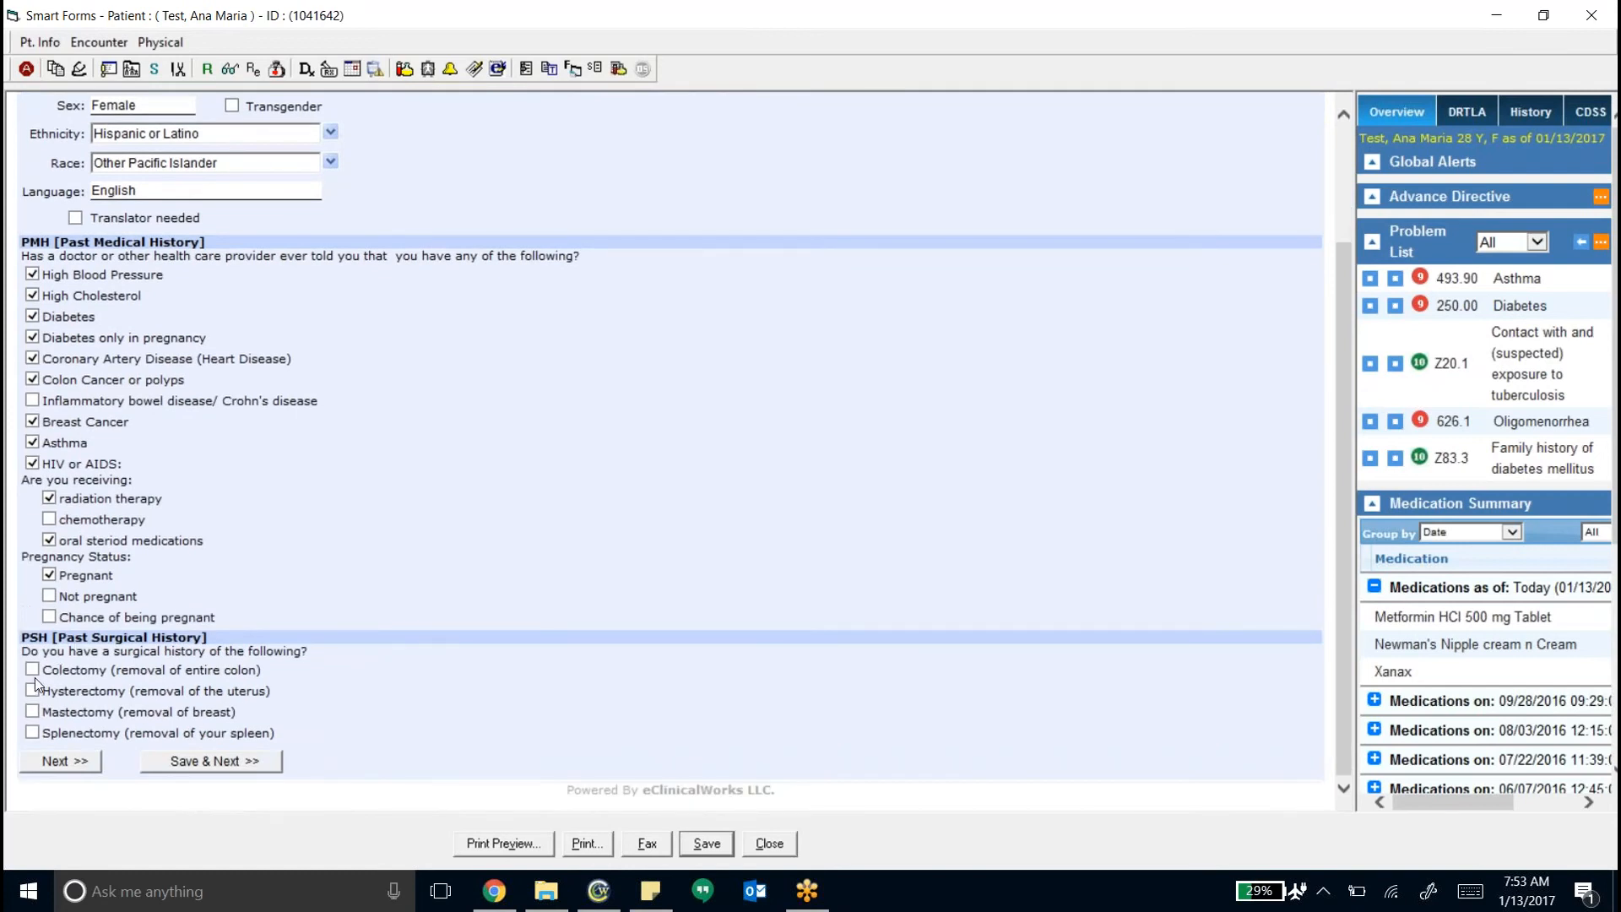
pyautogui.click(31, 712)
pyautogui.click(32, 733)
pyautogui.click(179, 769)
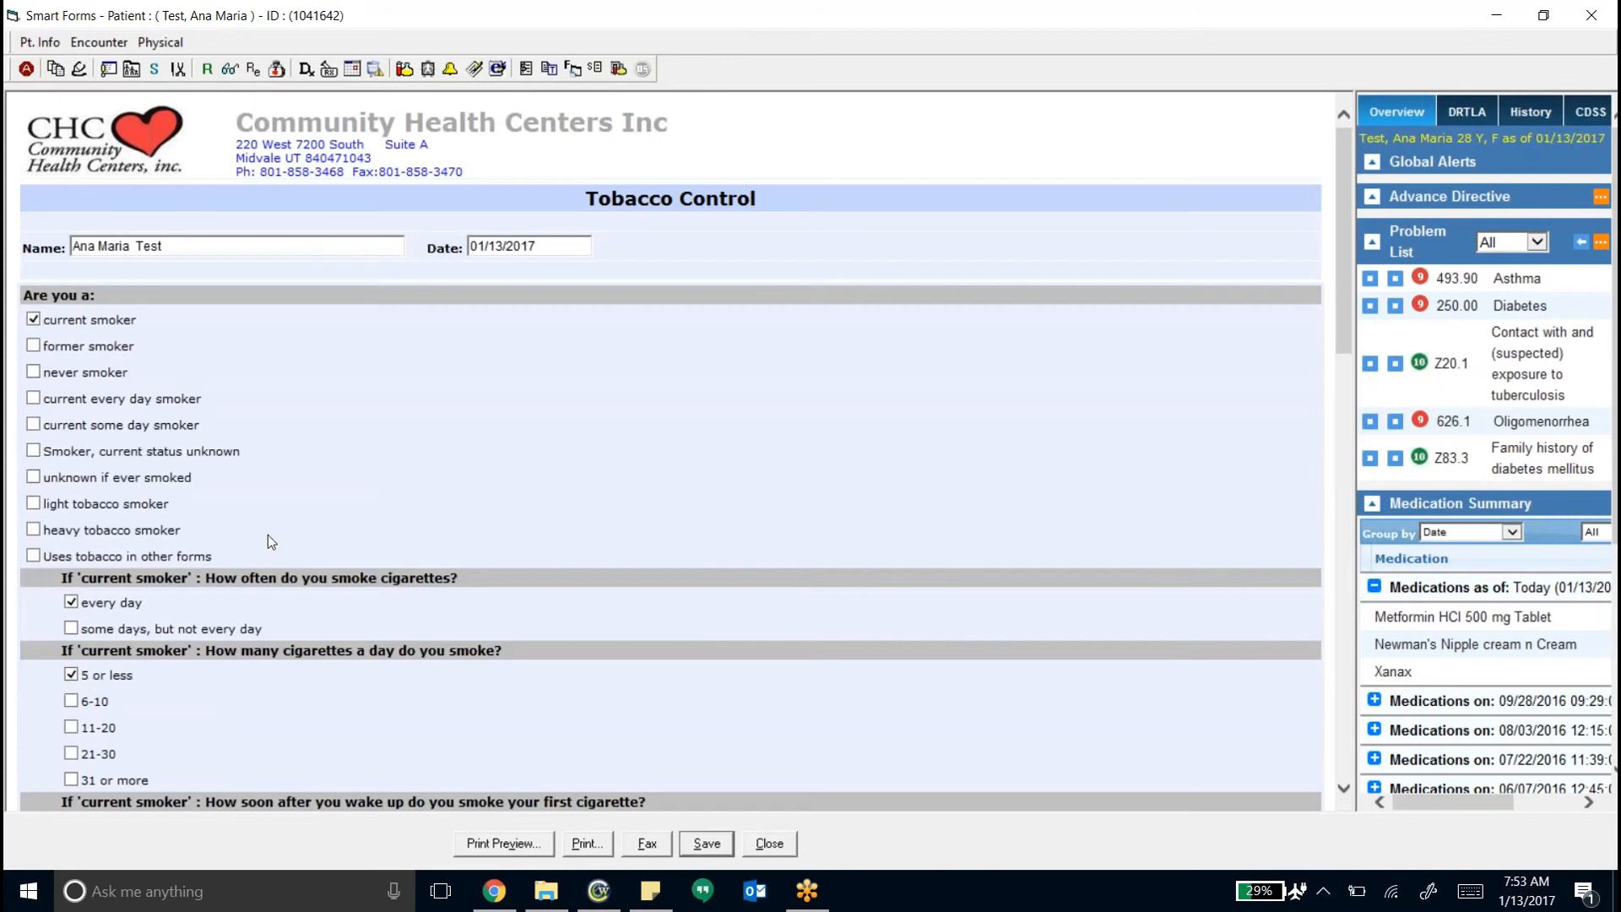
# Check the prefilled Tobacco Control and Audit C answers and advance to the PHQ2 depression screening page
pyautogui.scroll(-4, 253, 530)
pyautogui.scroll(-10, 246, 524)
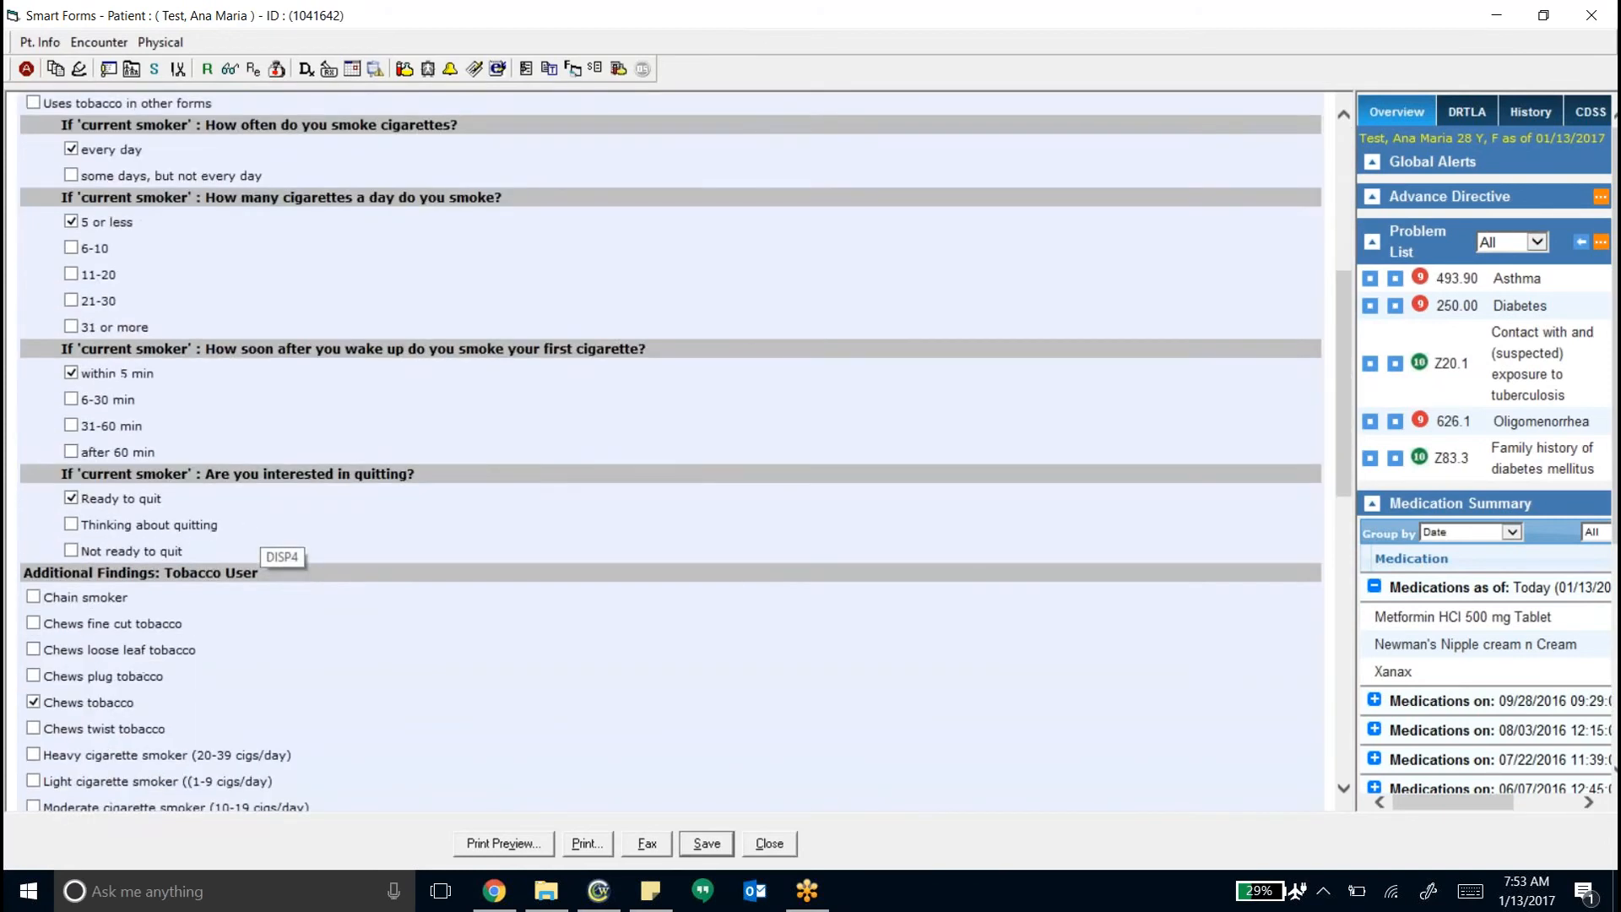
pyautogui.scroll(-3, 324, 694)
pyautogui.click(317, 764)
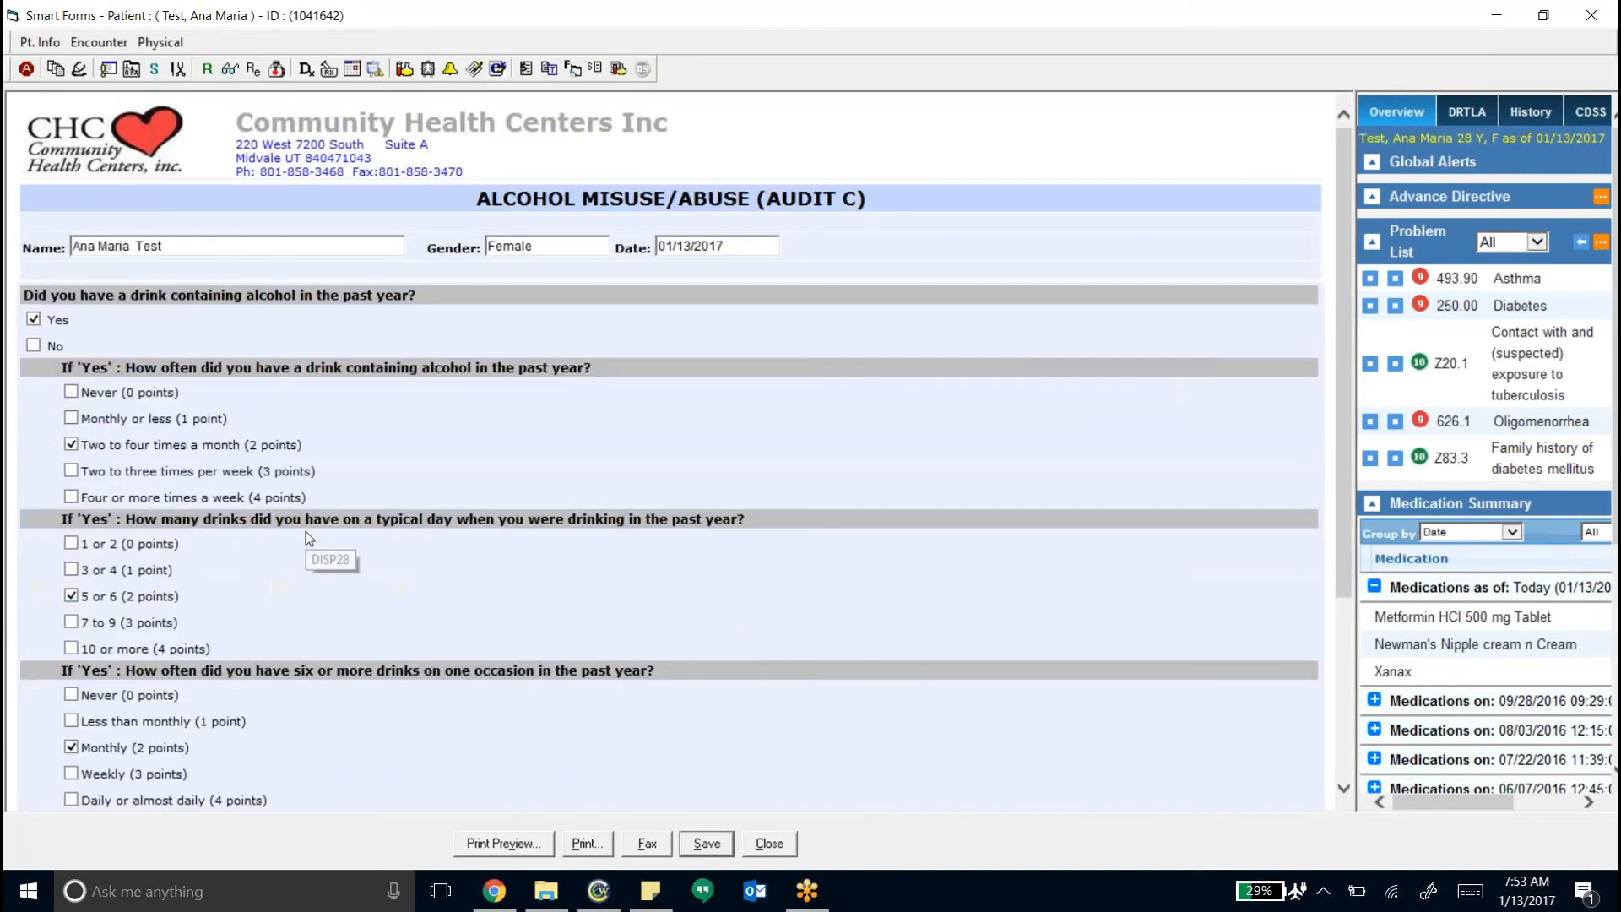
pyautogui.scroll(-3, 306, 530)
pyautogui.click(350, 770)
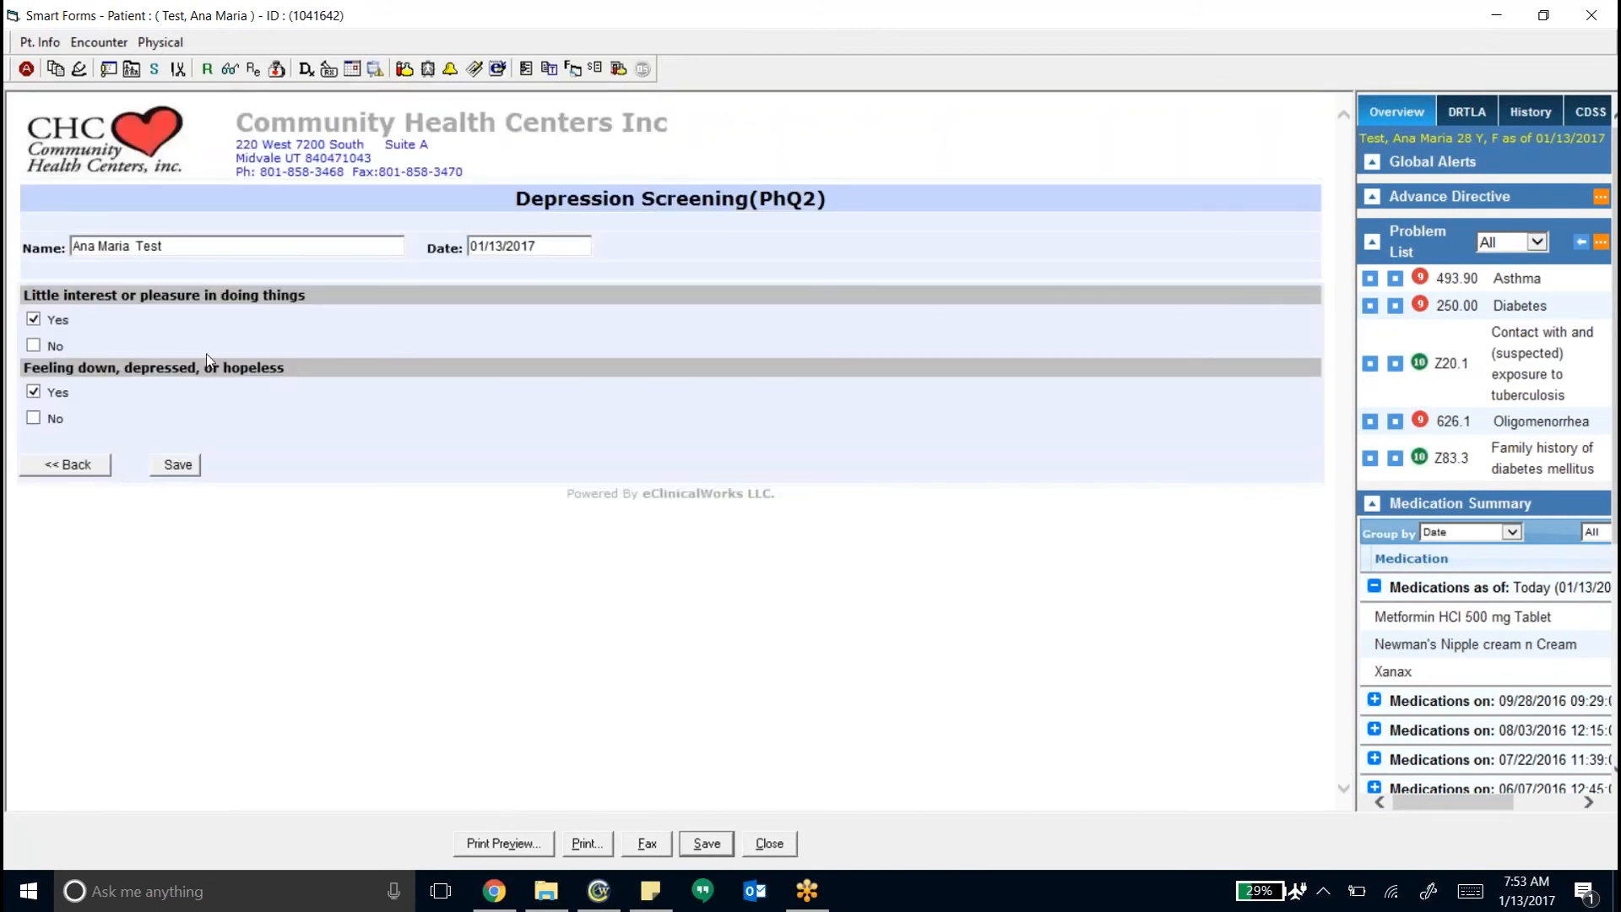
# Save the PHQ2 page, check the PHQ-9 answers and interpretation, and save the form to the progress note
pyautogui.click(177, 466)
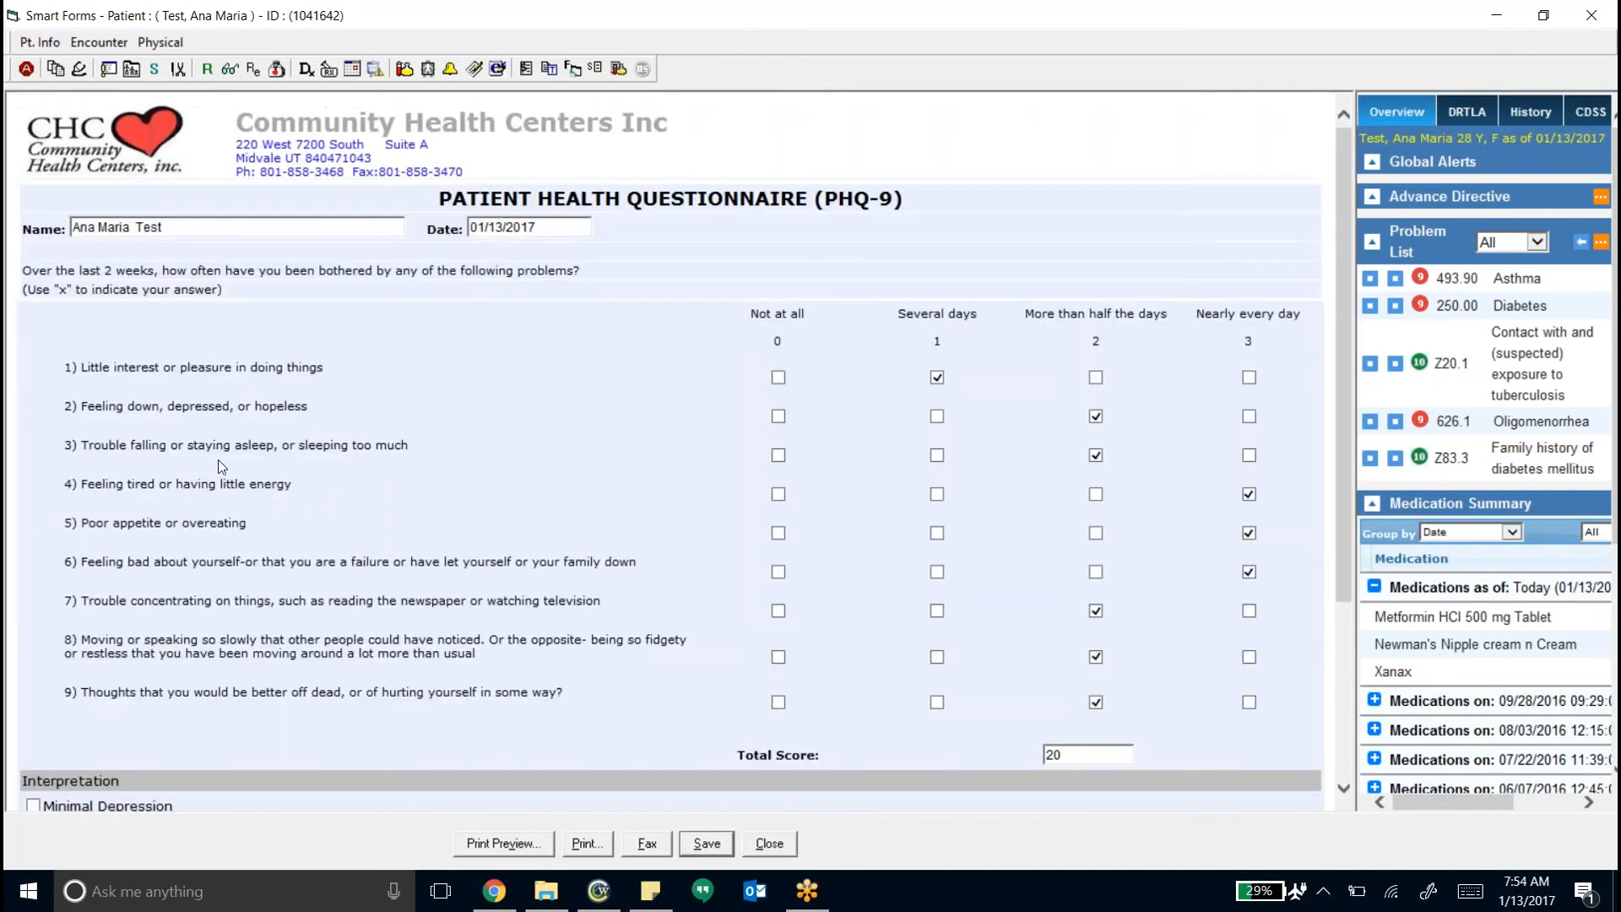
pyautogui.scroll(-3, 218, 459)
pyautogui.scroll(-1, 399, 760)
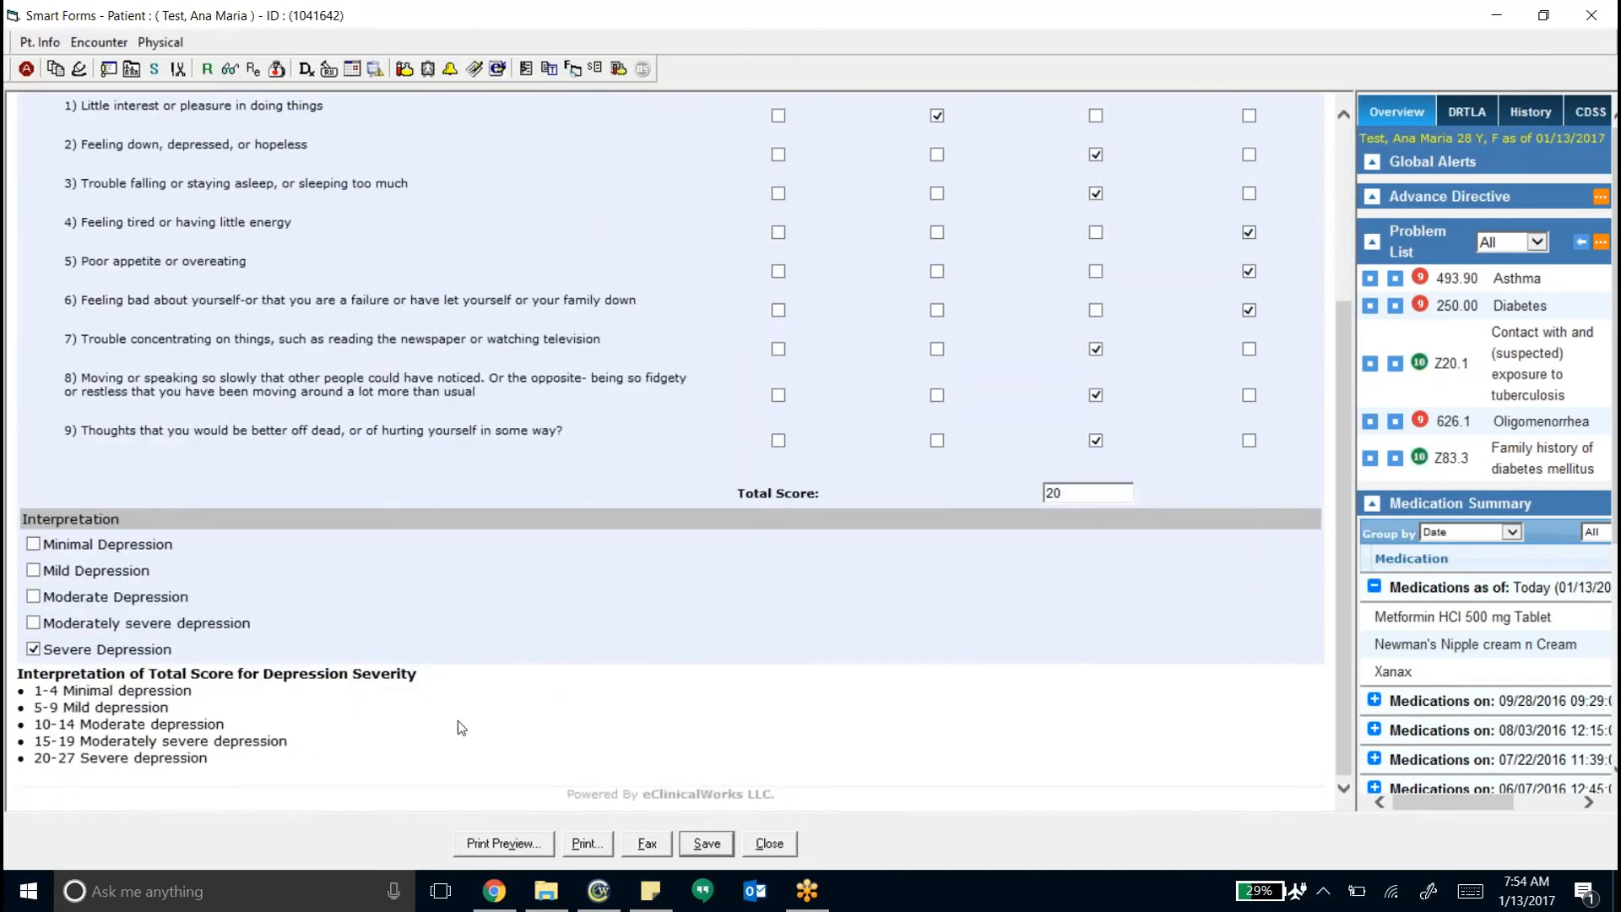
pyautogui.click(706, 844)
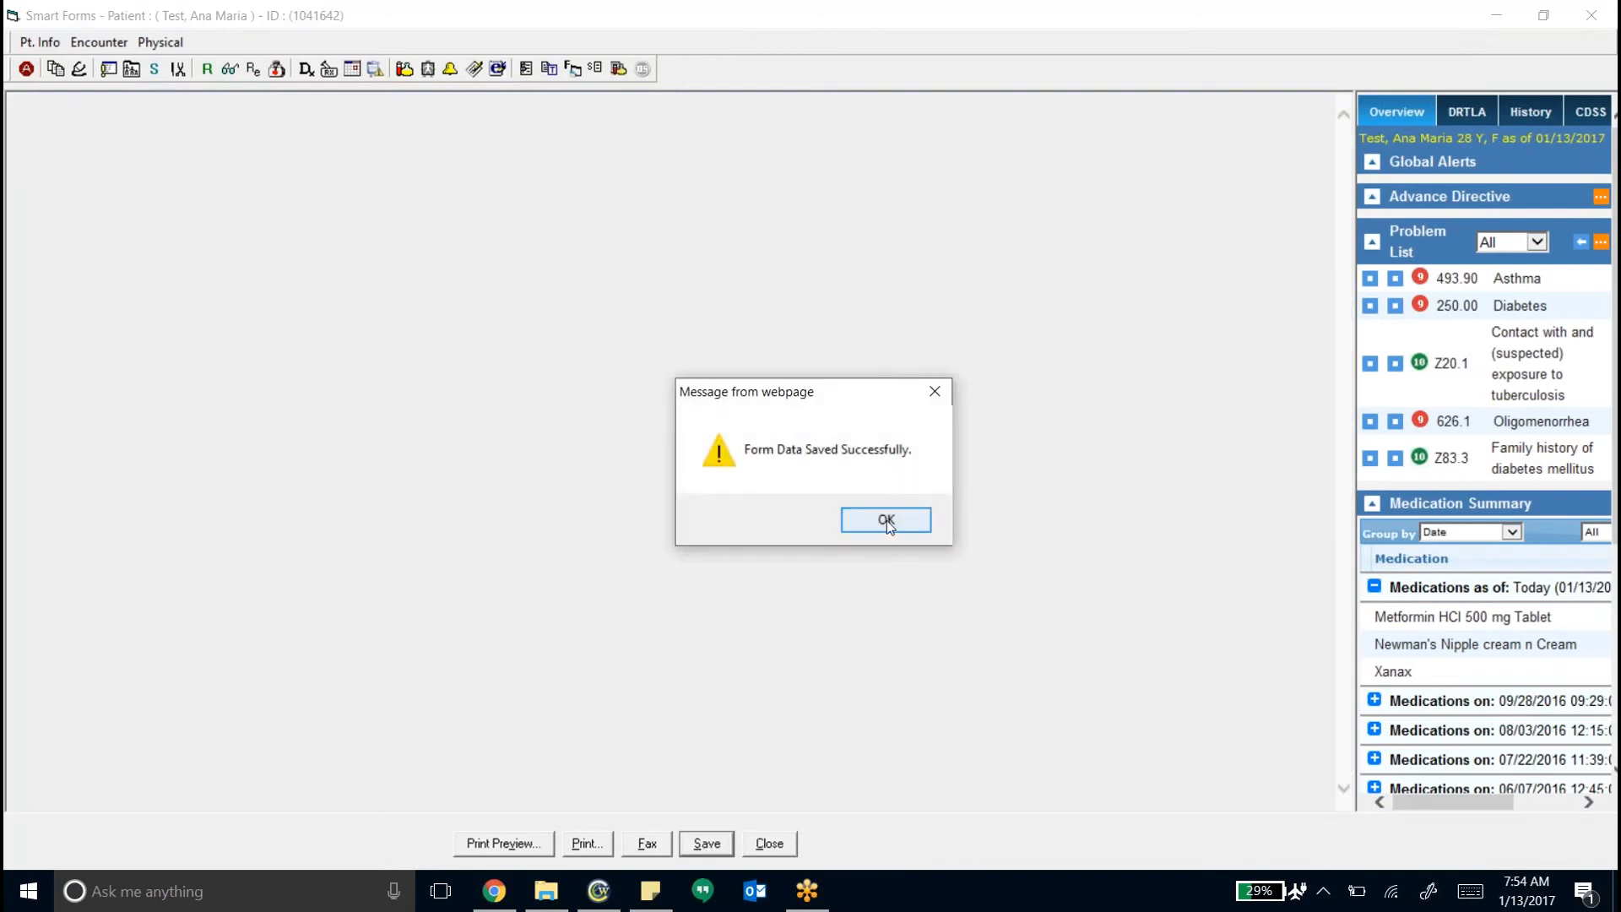
pyautogui.click(886, 520)
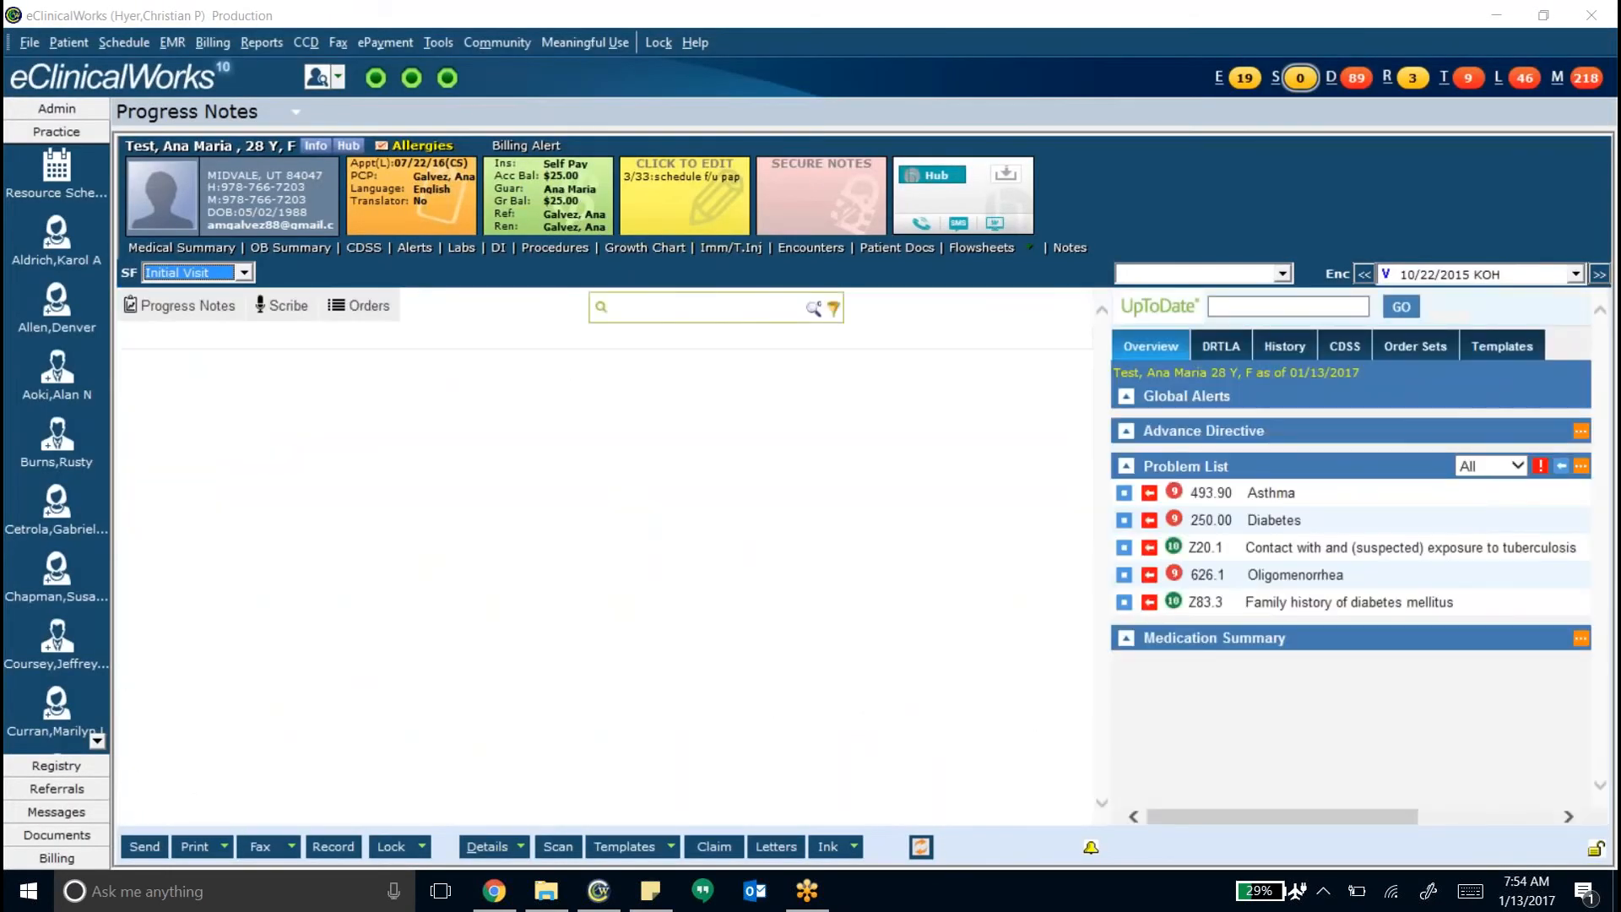
# Review the Medical History, Surgical History and Social History sections of the progress note for the Initial Visit form entries
pyautogui.scroll(-4, 655, 438)
pyautogui.scroll(-7, 571, 603)
pyautogui.scroll(-2, 618, 577)
pyautogui.scroll(12, 616, 574)
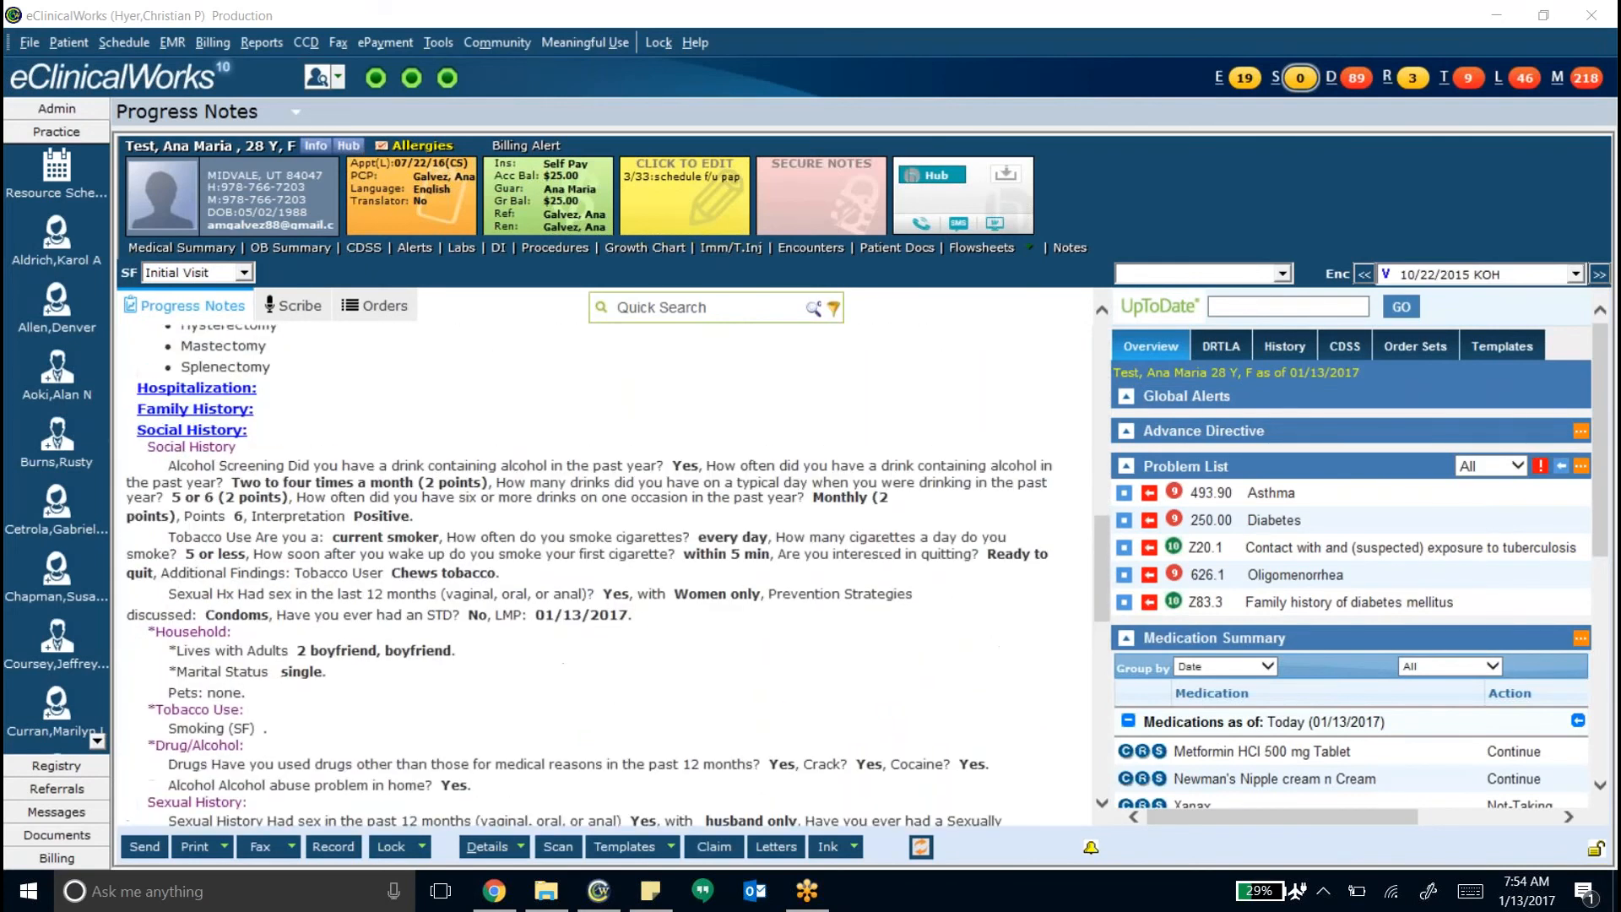
pyautogui.scroll(-12, 561, 614)
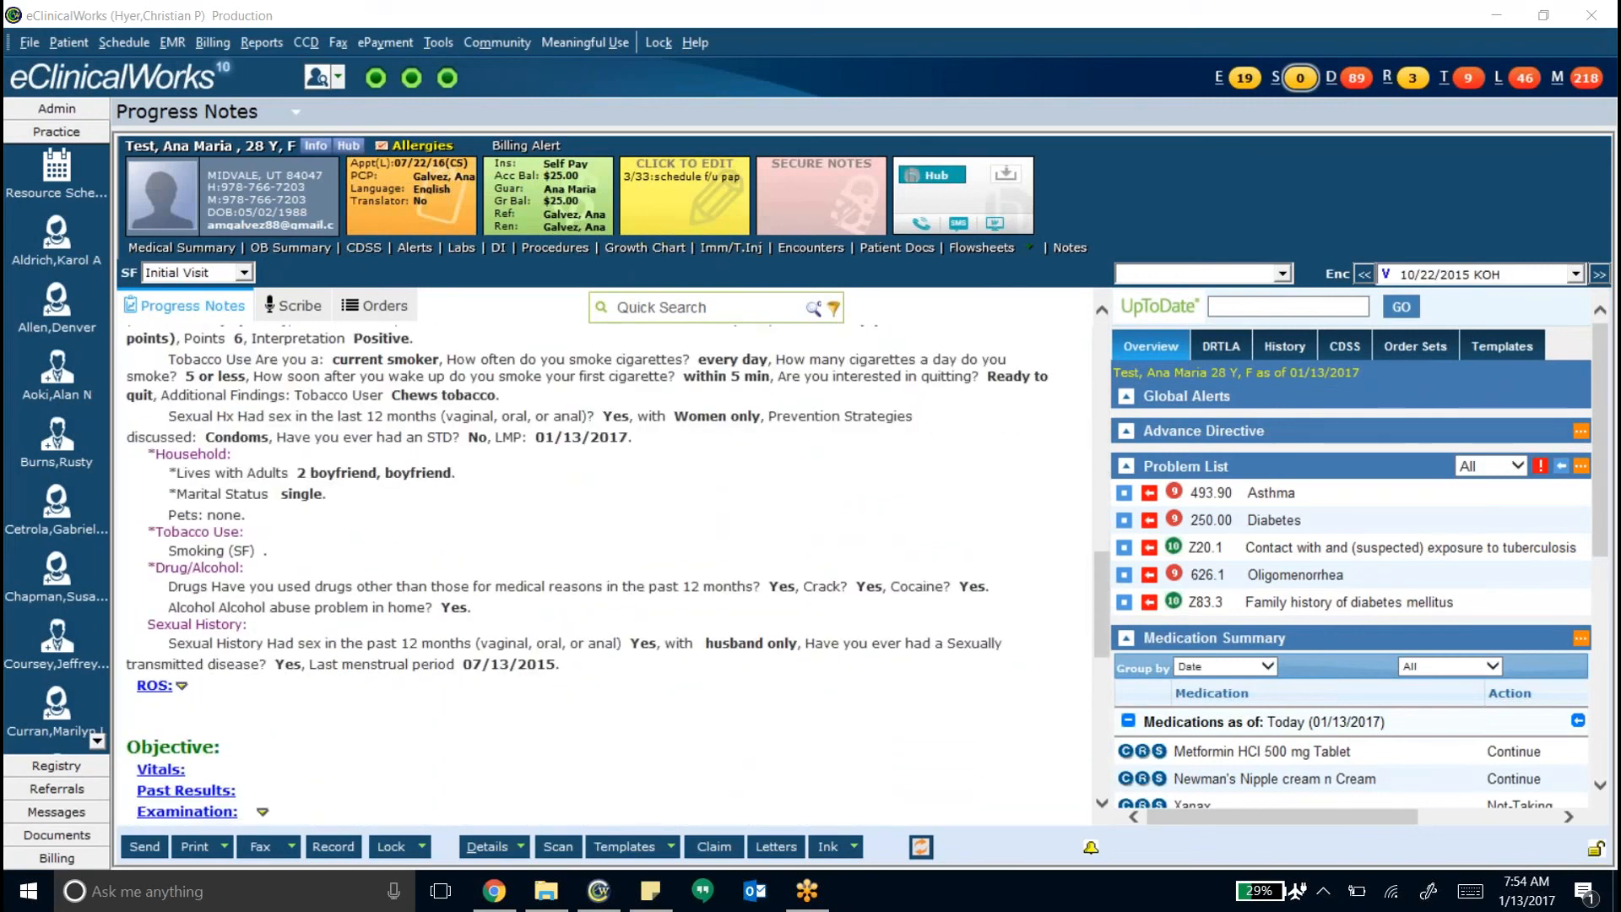
pyautogui.scroll(5, 557, 574)
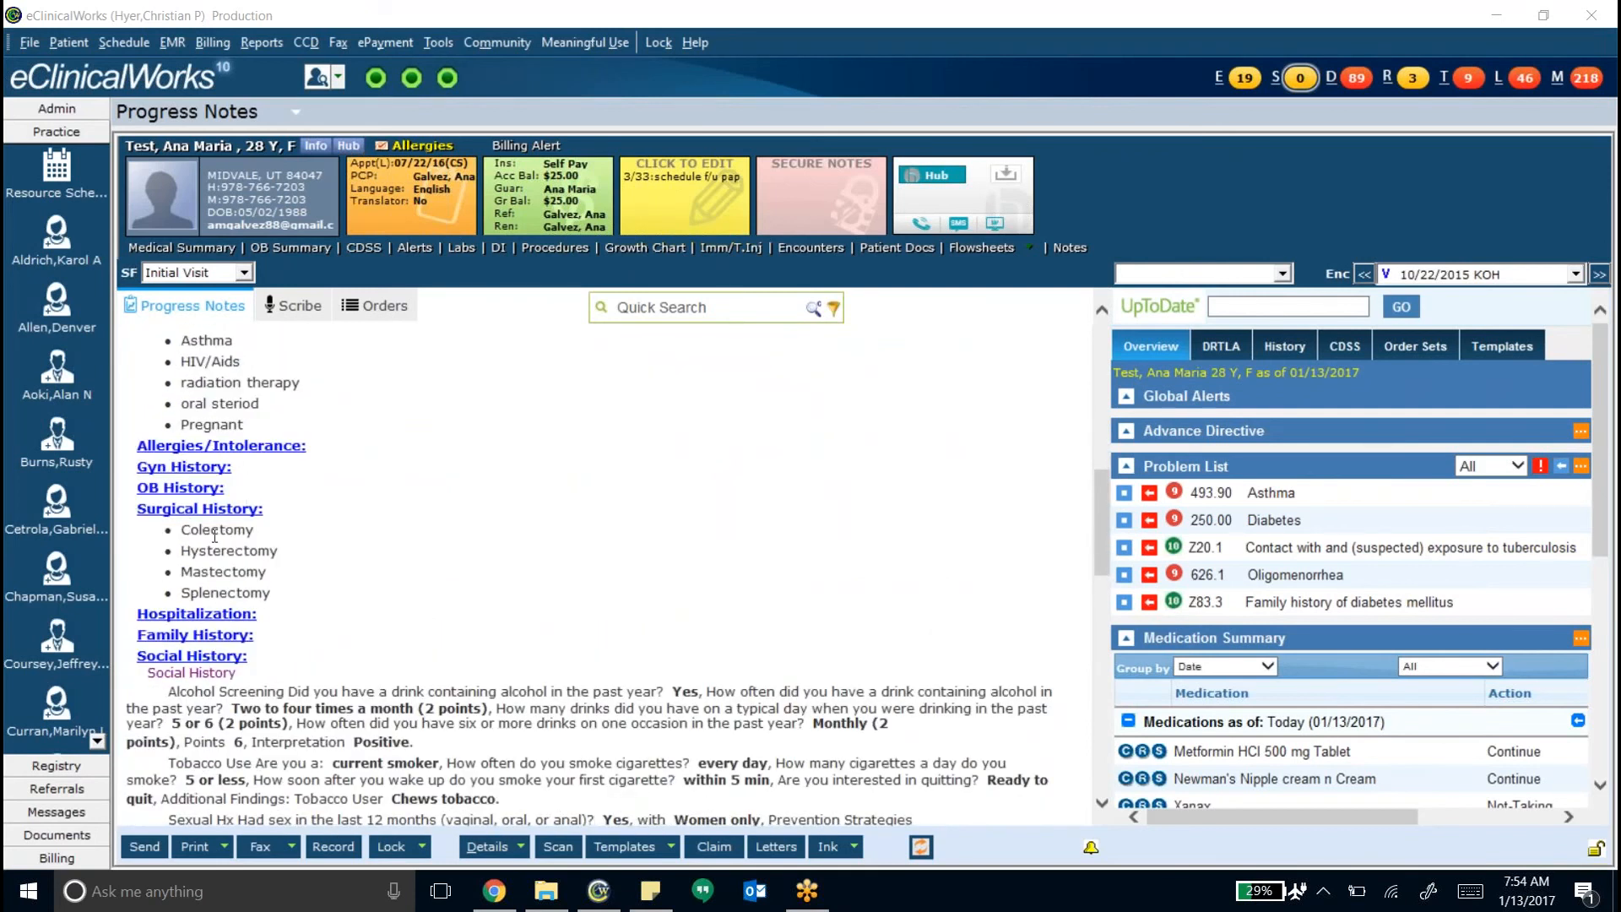
pyautogui.scroll(3, 228, 529)
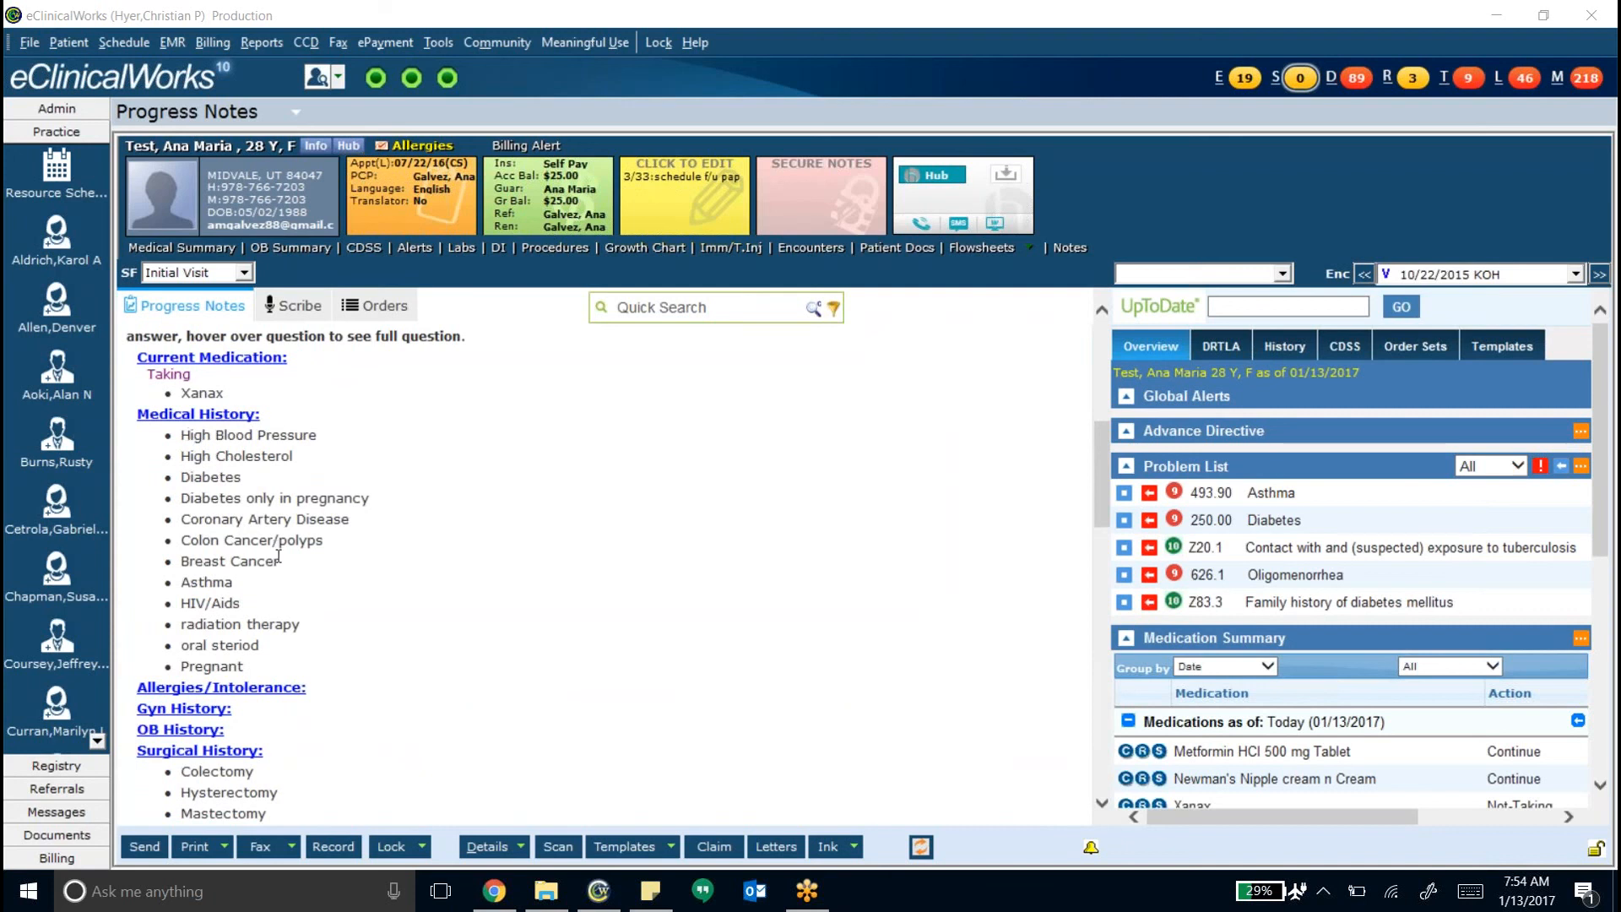
pyautogui.scroll(1, 393, 623)
pyautogui.scroll(1, 392, 623)
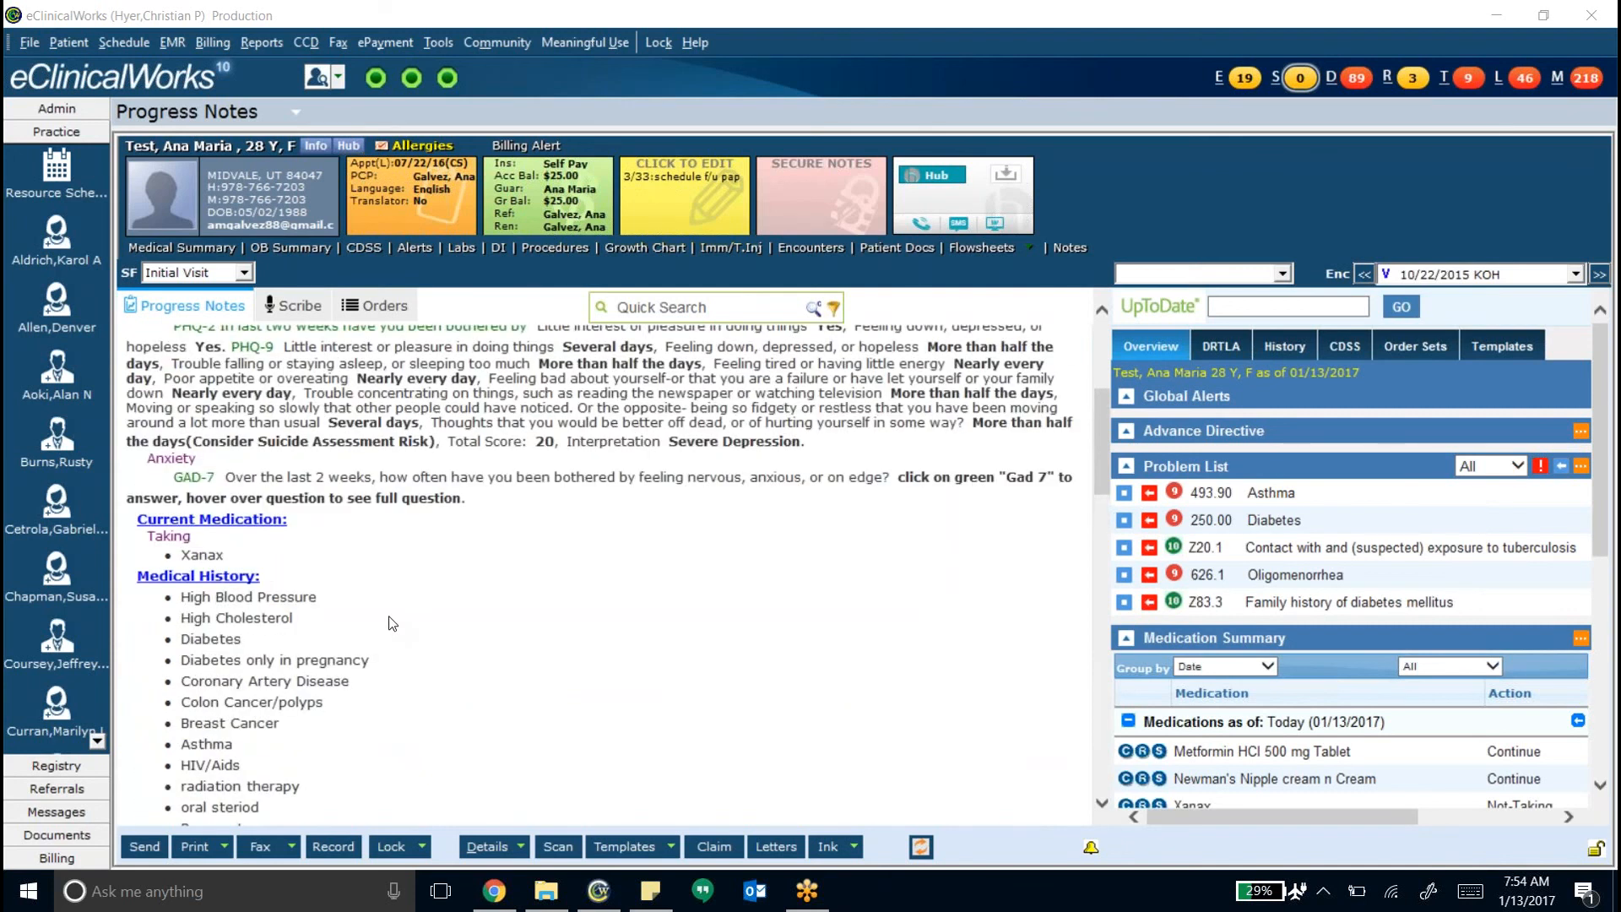
pyautogui.scroll(-4, 738, 663)
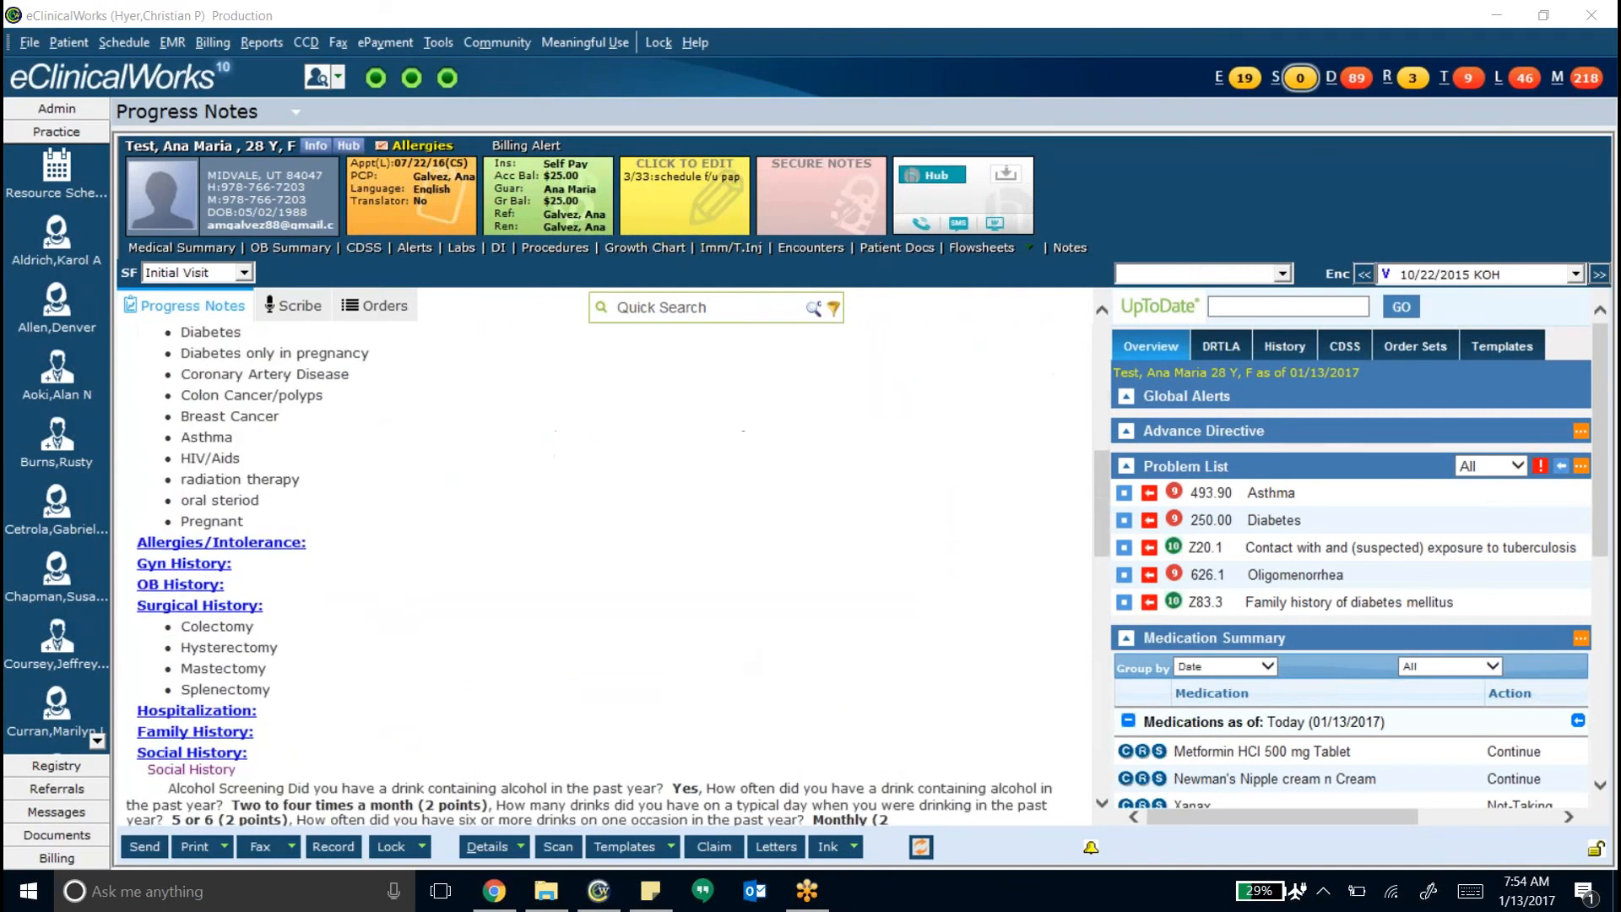
pyautogui.scroll(4, 631, 656)
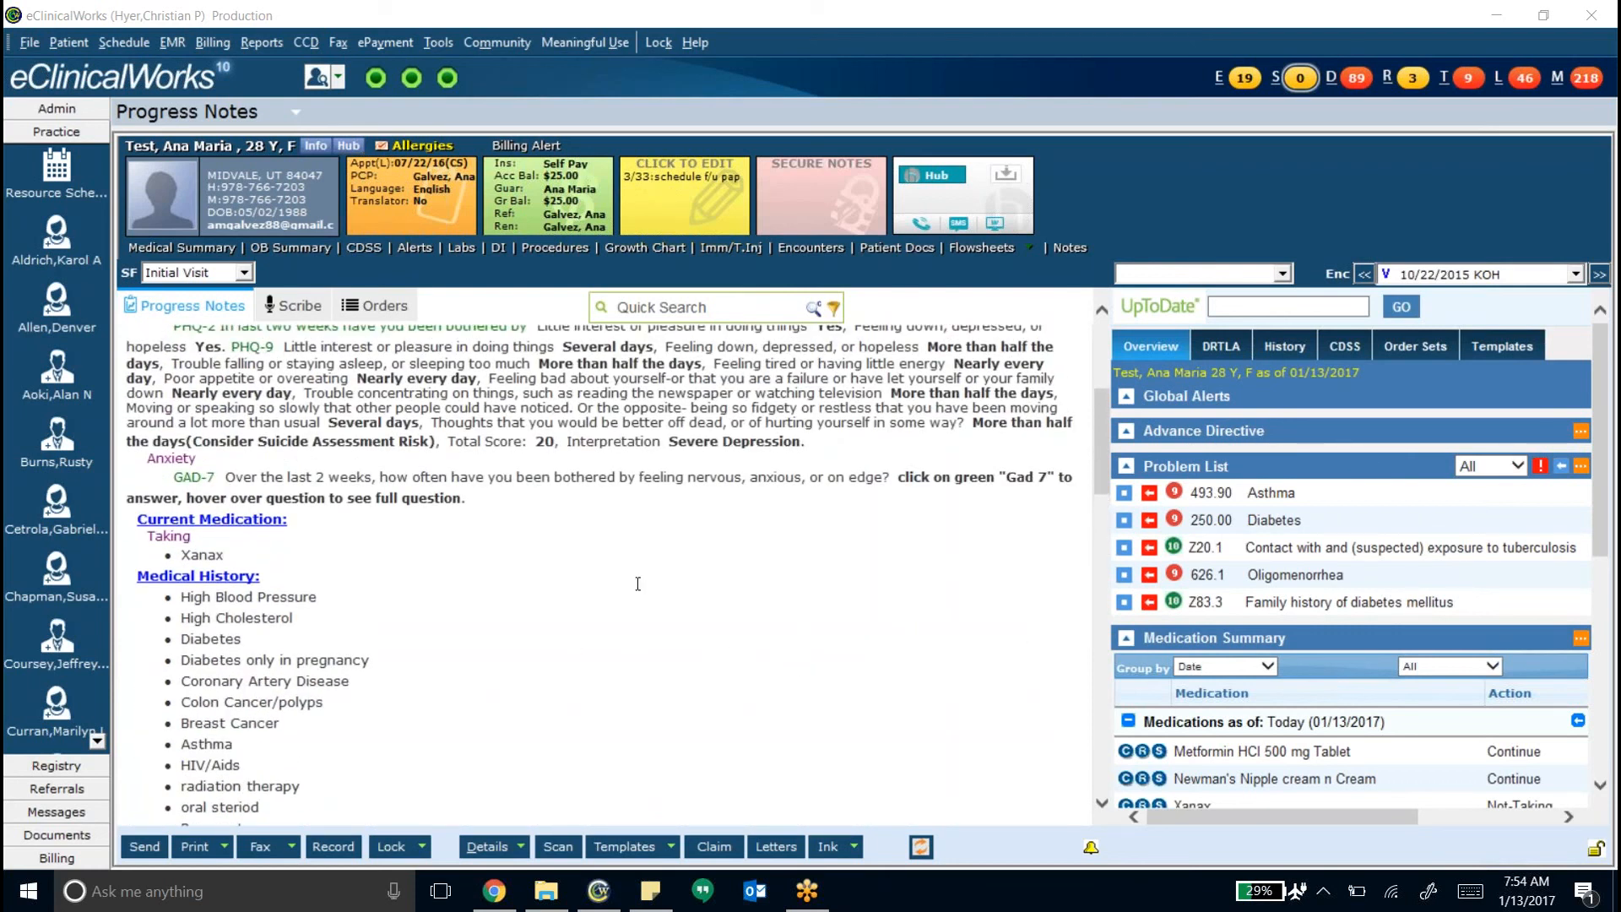
pyautogui.scroll(-2, 435, 643)
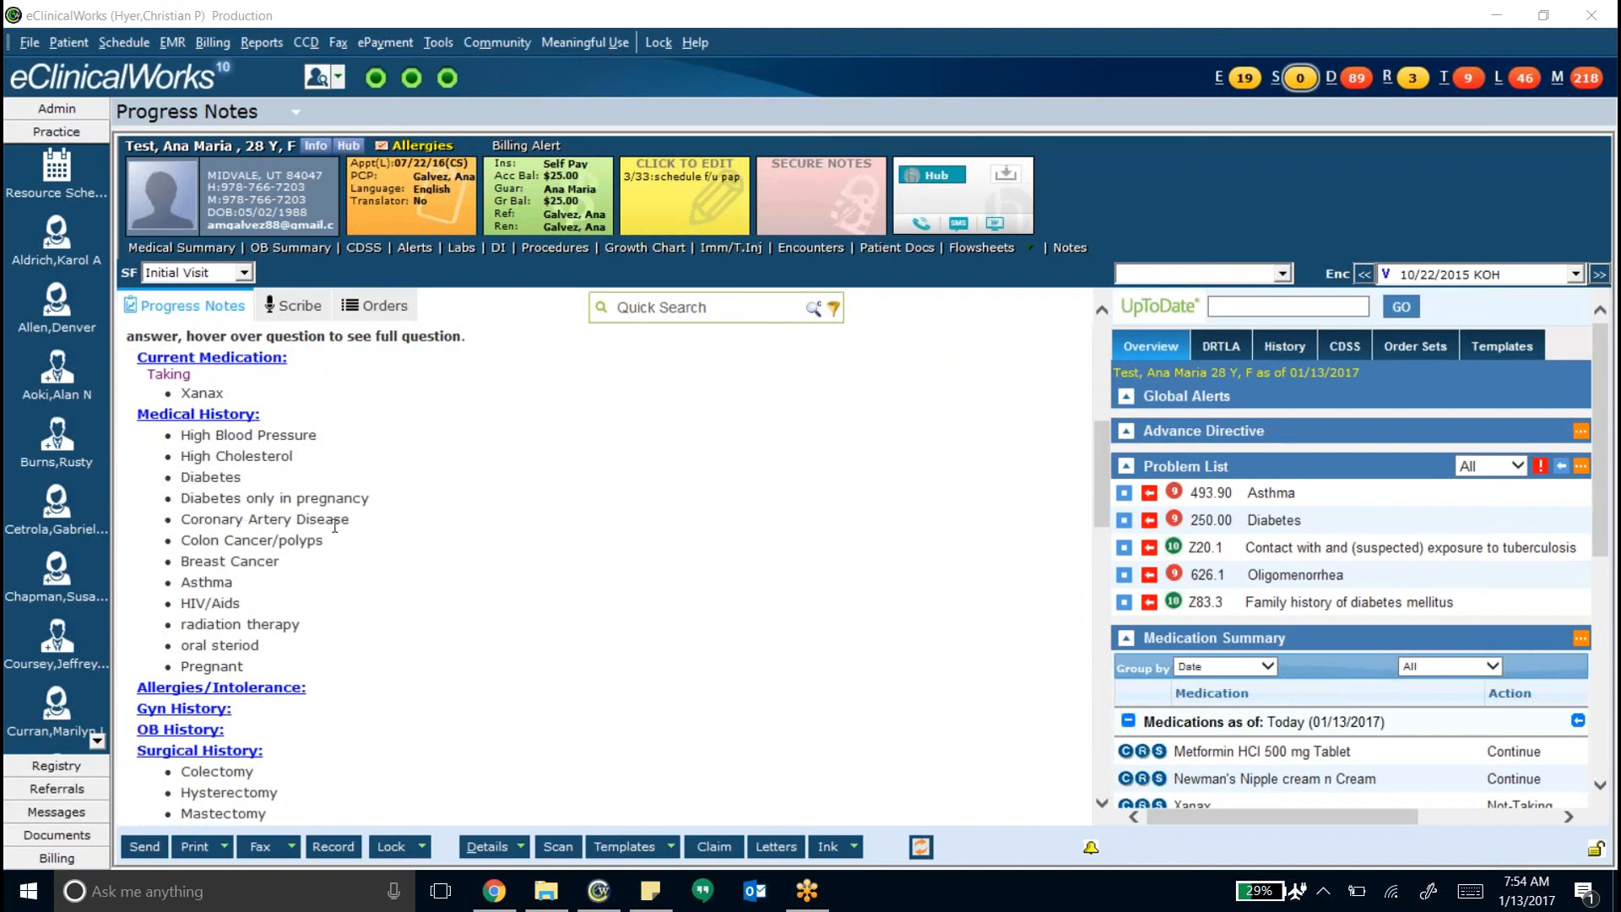
# Open the Past Medical History details from the progress note, check the first four history entries in the list, and close the window
pyautogui.click(217, 412)
pyautogui.click(653, 342)
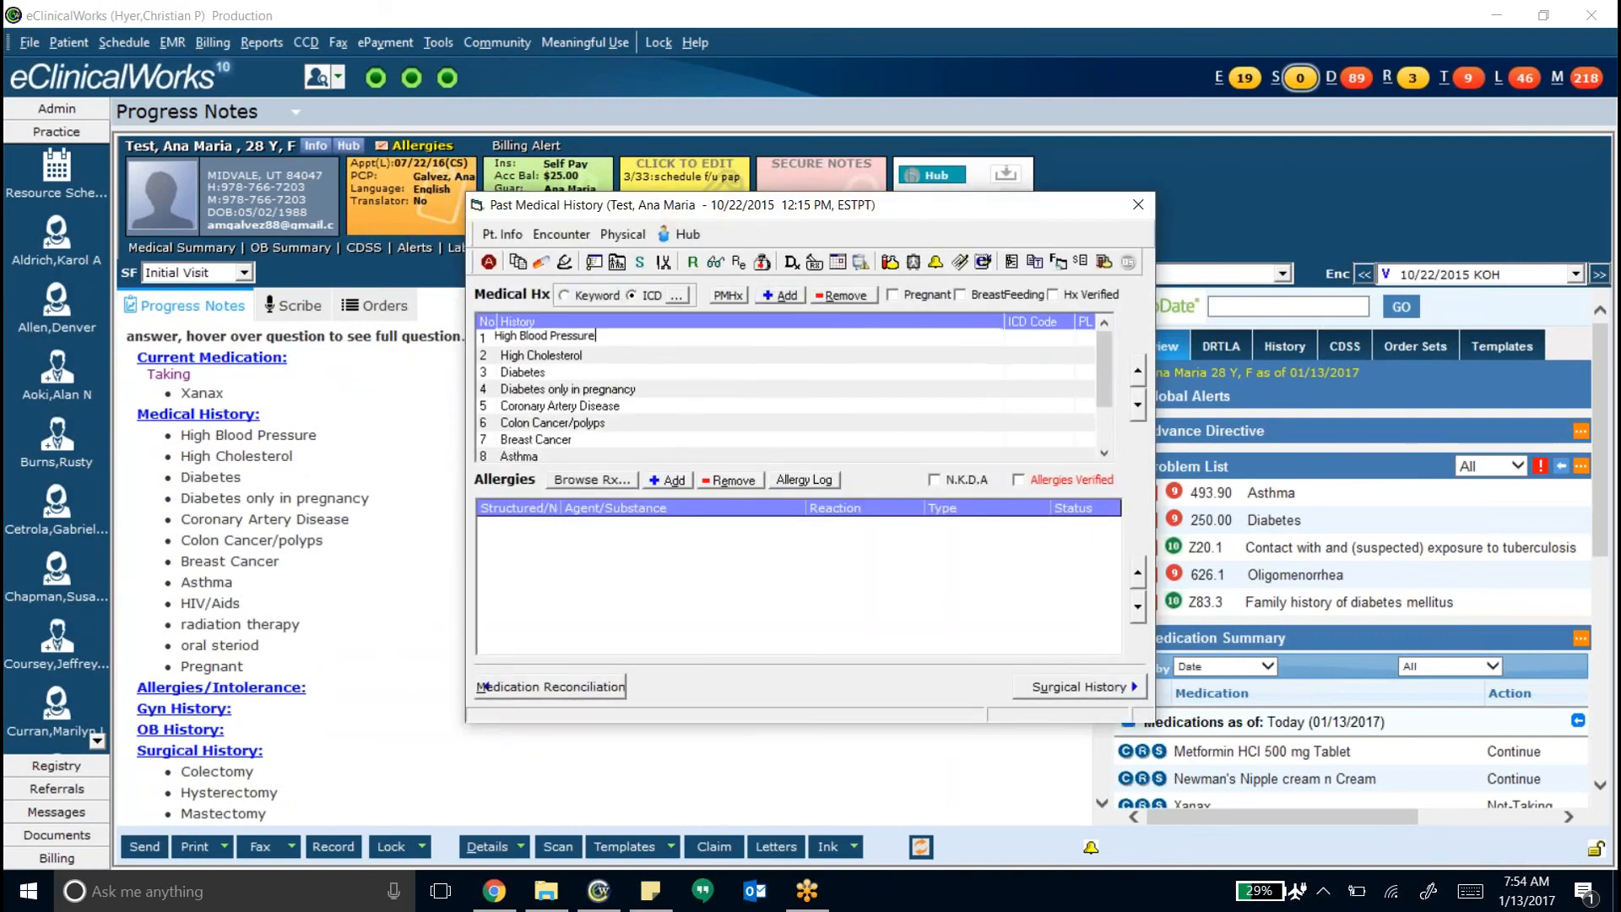
pyautogui.click(667, 362)
pyautogui.click(670, 376)
pyautogui.click(673, 392)
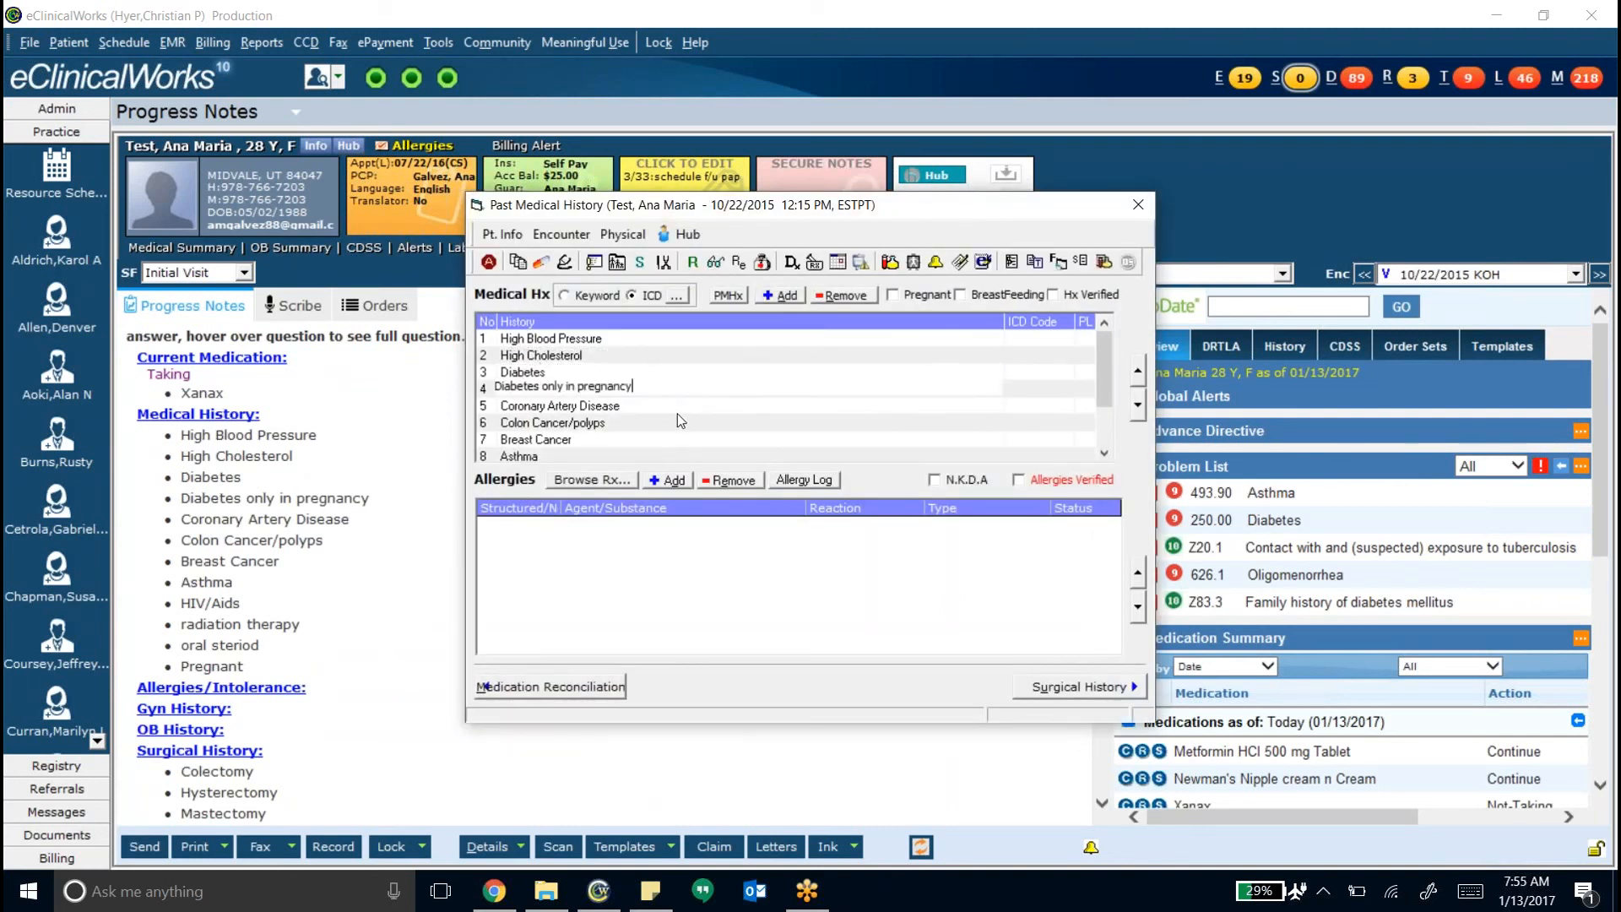
pyautogui.click(1138, 205)
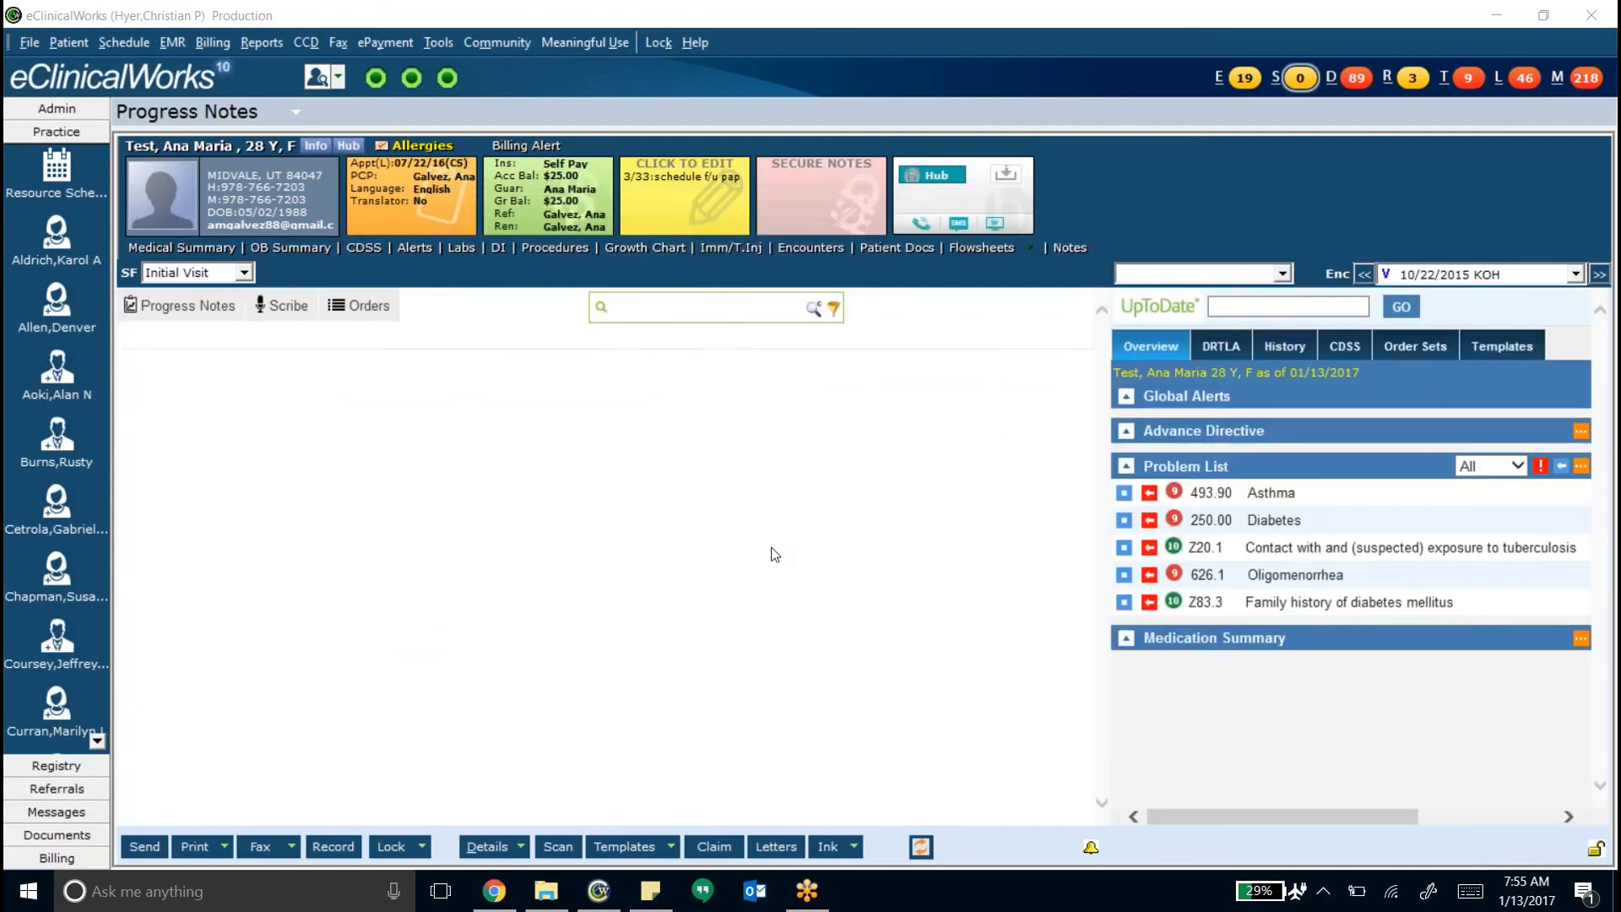
# Look through the progress note from HPI to Plan, and view the list of available smart forms without choosing another one
pyautogui.scroll(3, 519, 560)
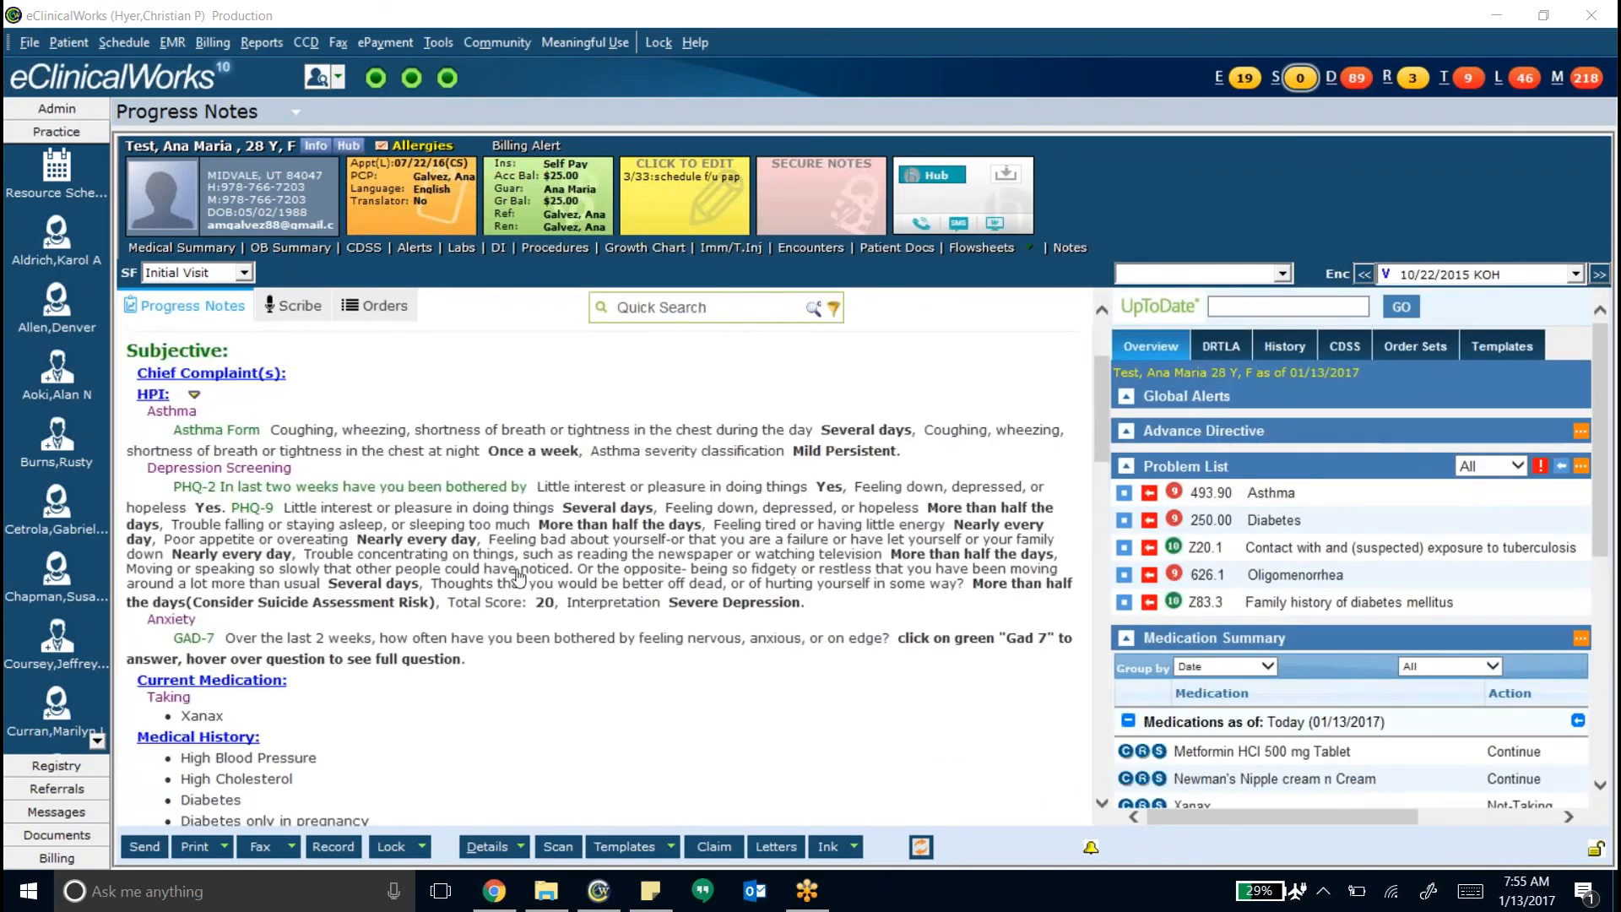
pyautogui.scroll(-6, 512, 579)
pyautogui.scroll(-10, 508, 578)
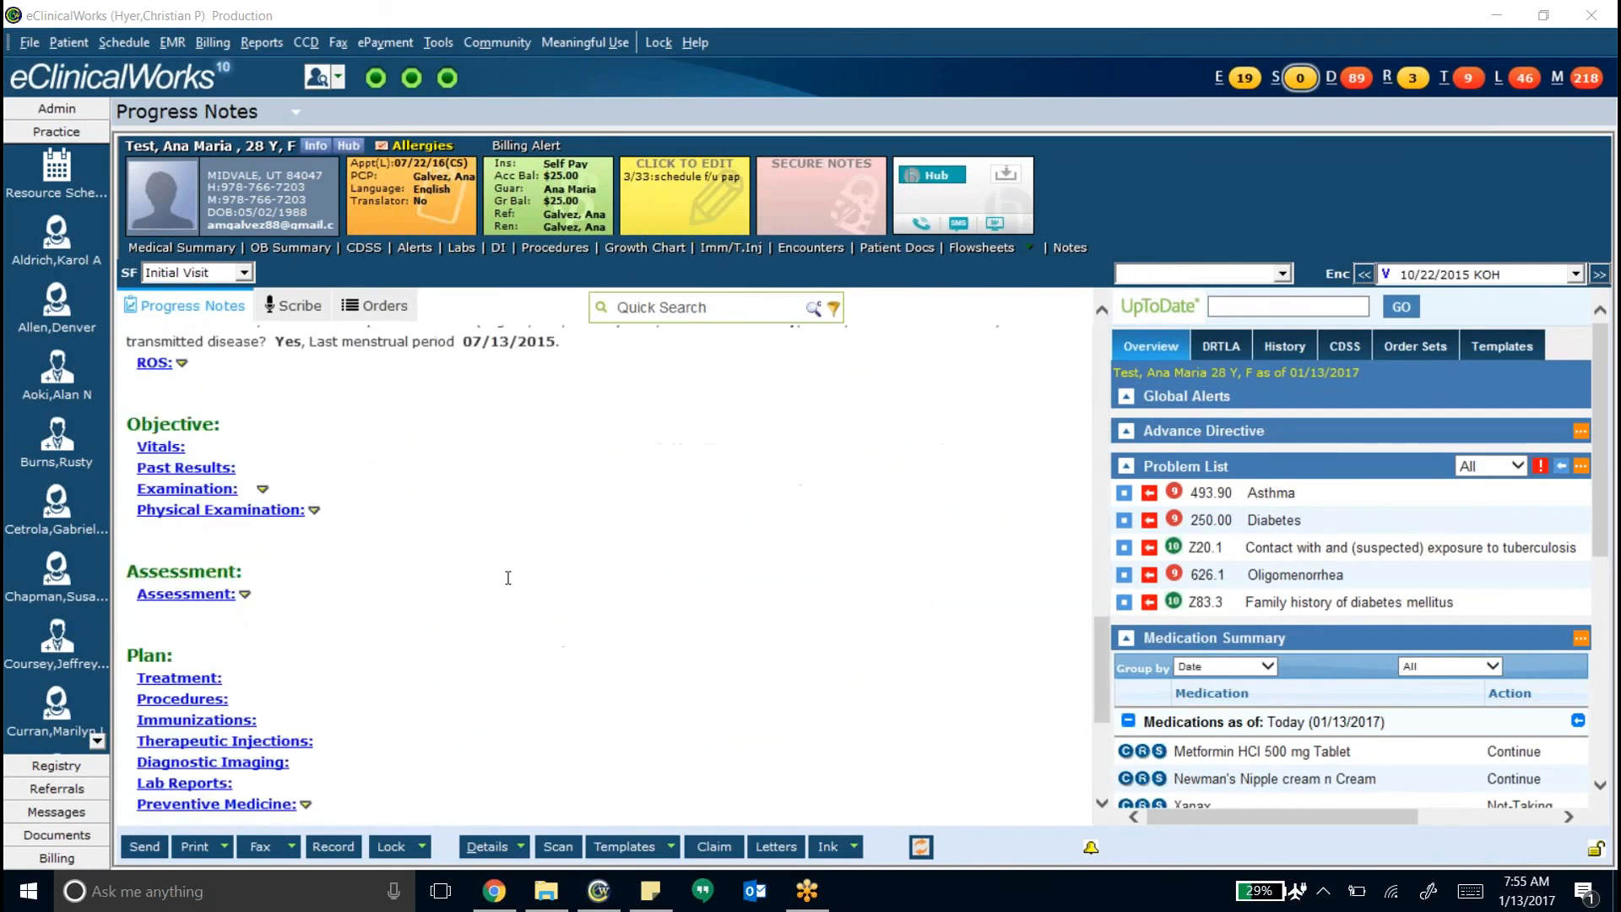
pyautogui.scroll(15, 505, 577)
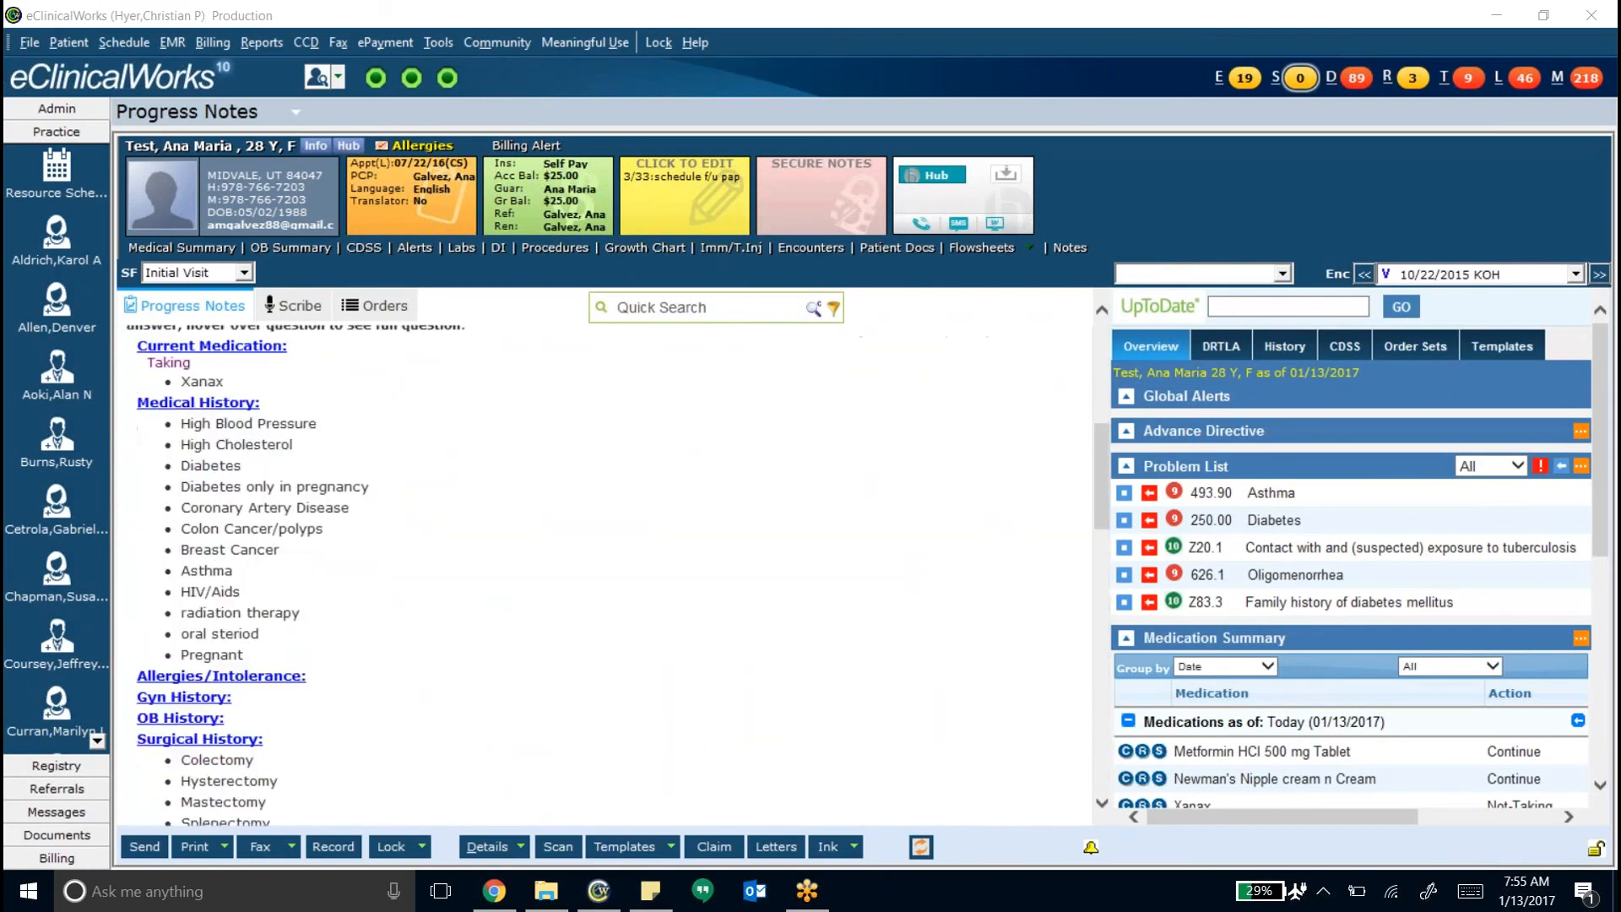
pyautogui.click(243, 272)
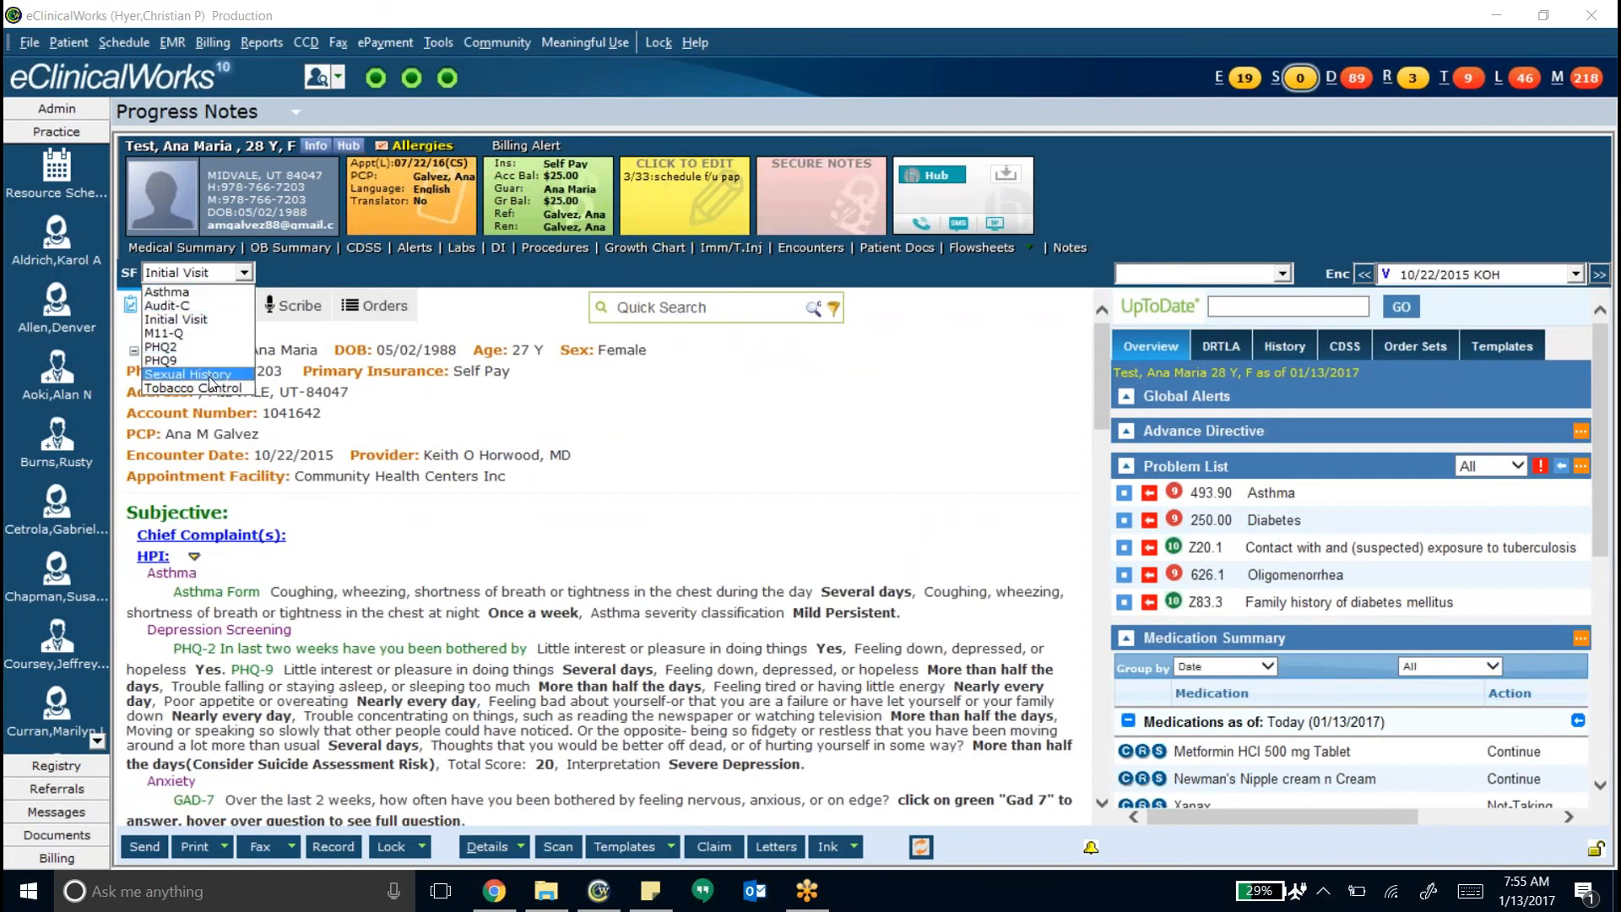
pyautogui.click(567, 444)
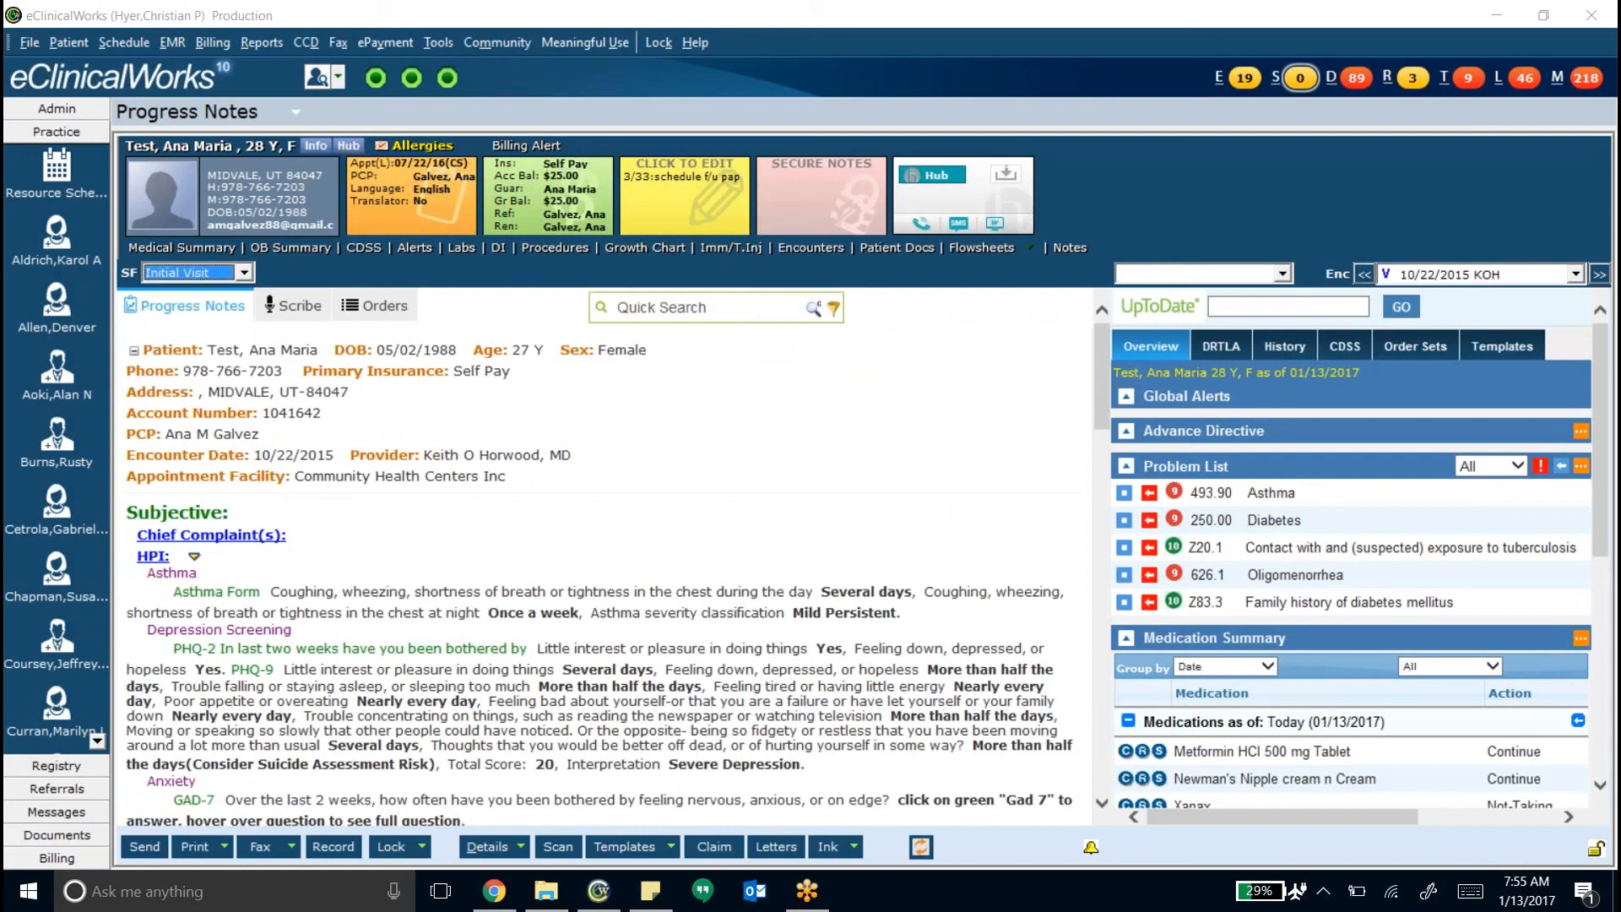